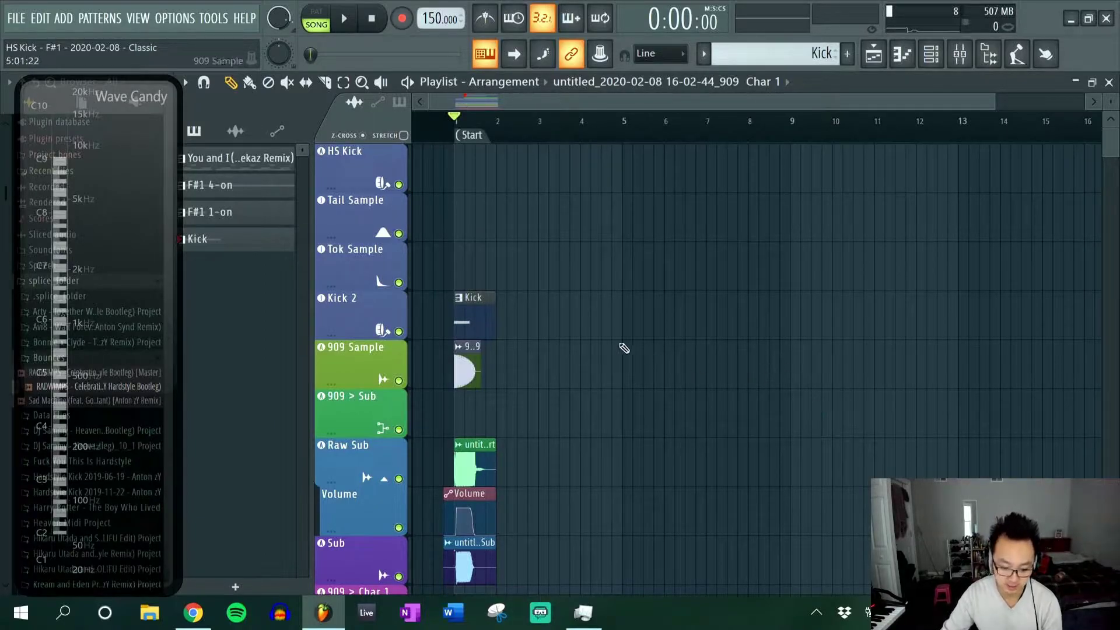
# Look over the kick layers' tracks and clips around the start of the playlist.
pyautogui.scroll(-4, 584, 332)
pyautogui.scroll(2, 554, 291)
pyautogui.scroll(2, 469, 131)
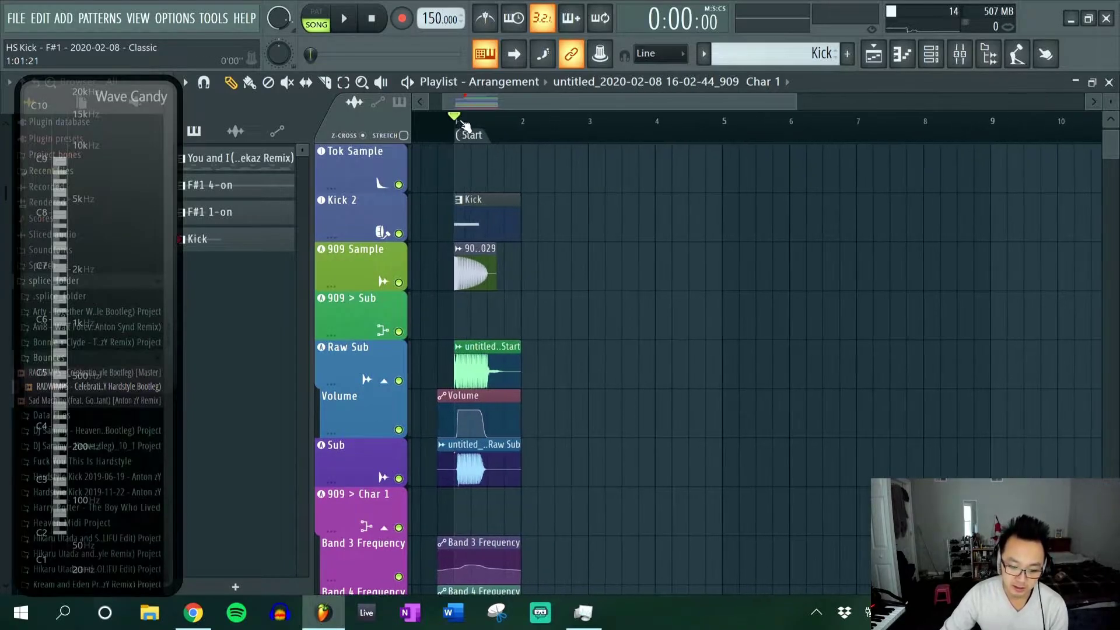
pyautogui.moveTo(468, 105); pyautogui.dragTo(455, 105)
pyautogui.scroll(1, 484, 182)
pyautogui.scroll(-1, 484, 182)
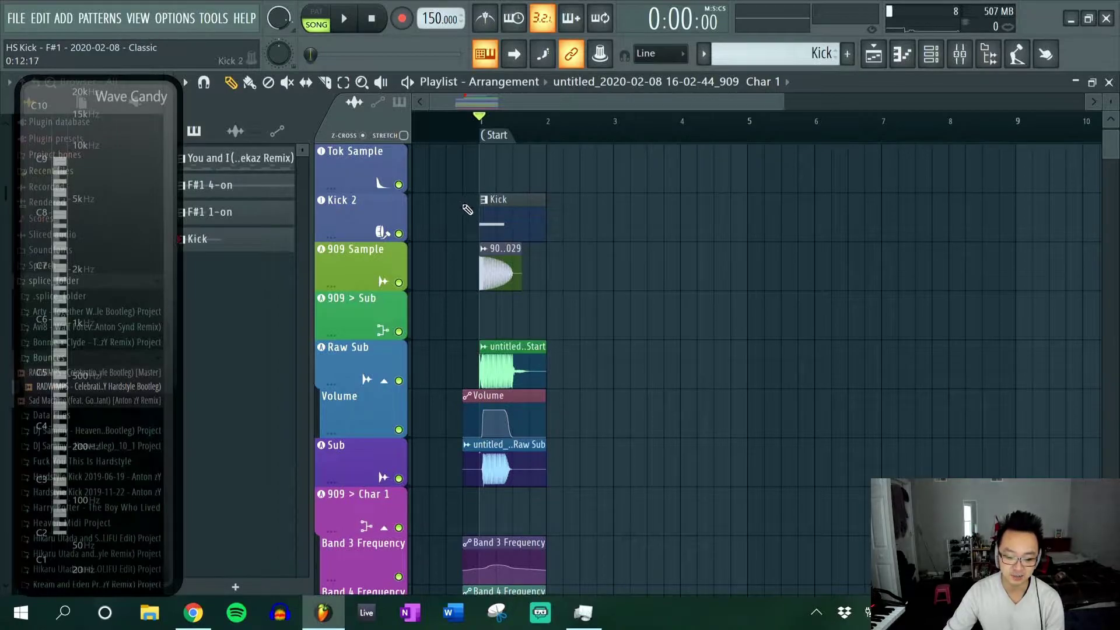
pyautogui.scroll(-1, 468, 207)
pyautogui.scroll(1, 397, 198)
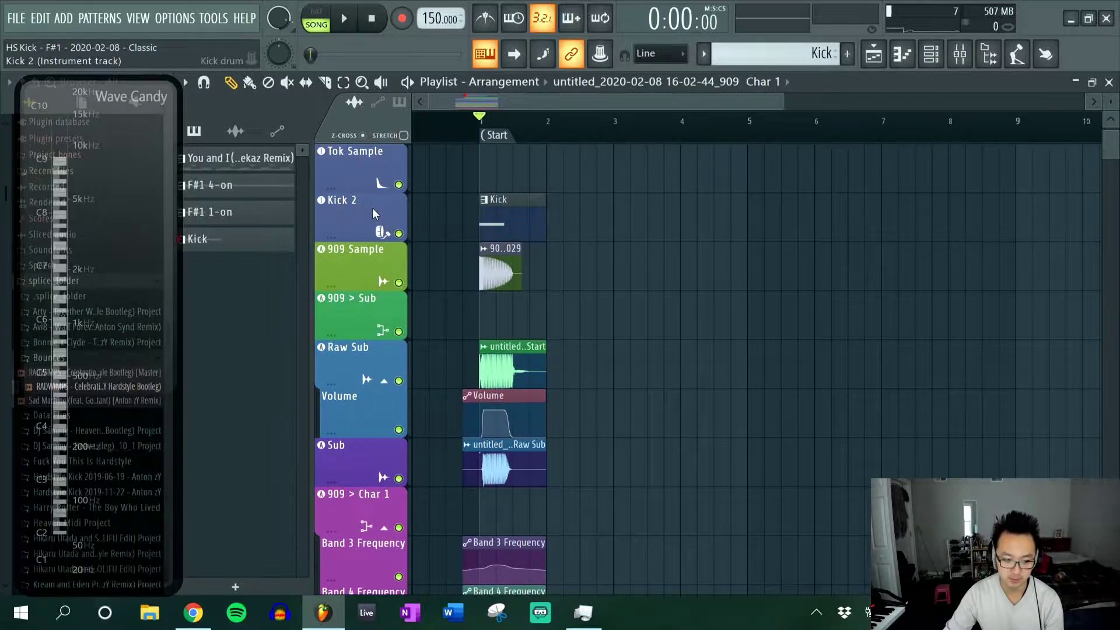
# Open the Kick 2 instrument, postpone its update, and examine its pitch envelope and click settings.
pyautogui.click(373, 208)
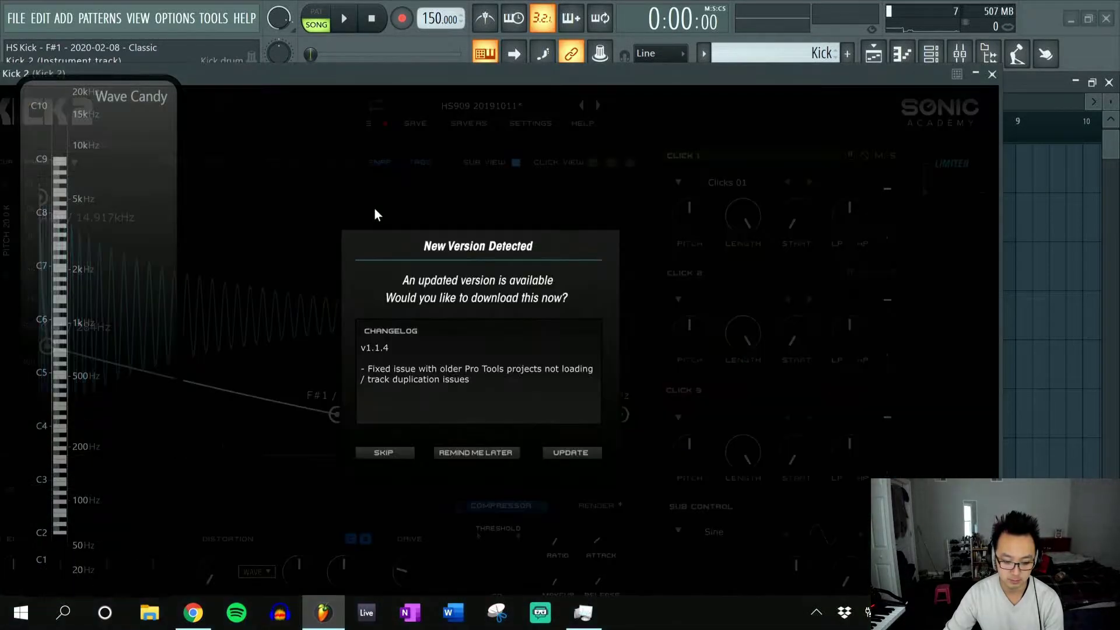
pyautogui.click(477, 451)
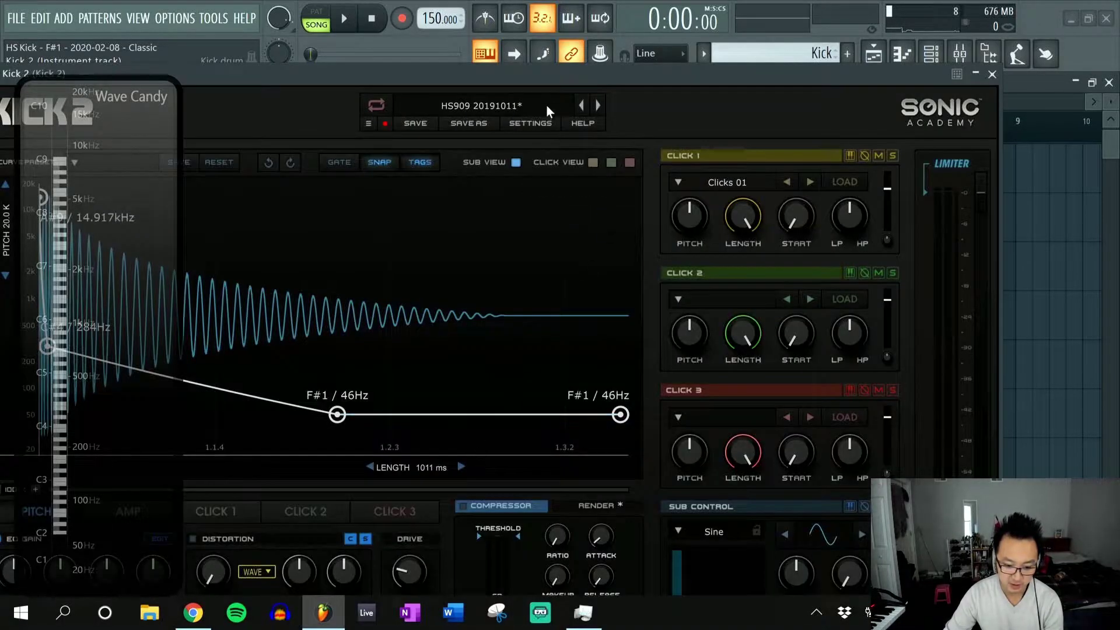
pyautogui.moveTo(570, 77); pyautogui.dragTo(758, 47)
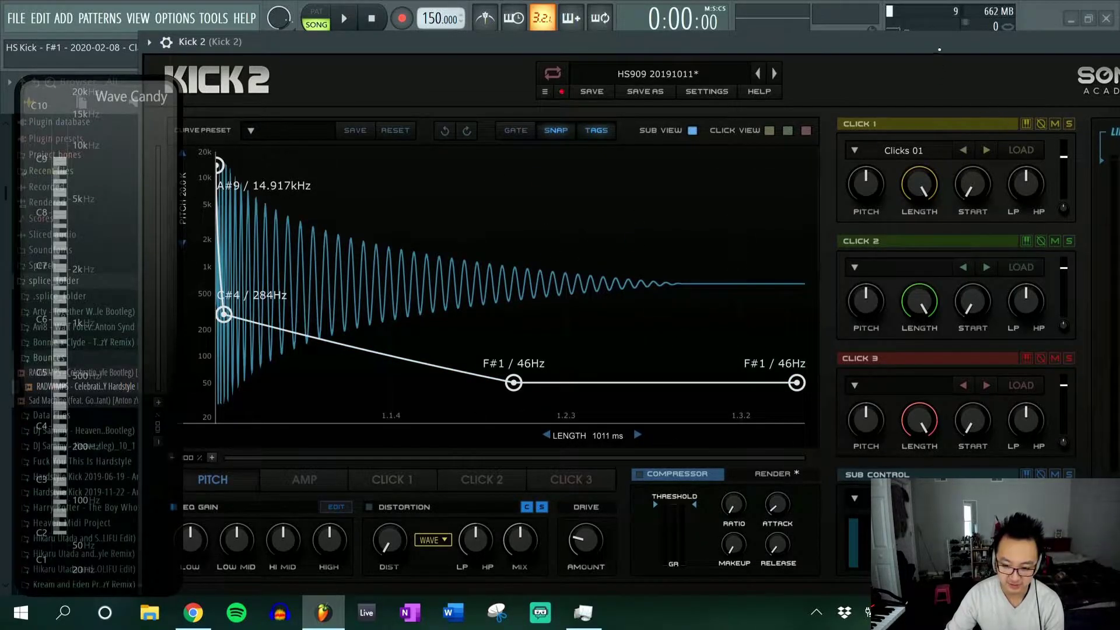
pyautogui.moveTo(938, 50); pyautogui.dragTo(879, 35)
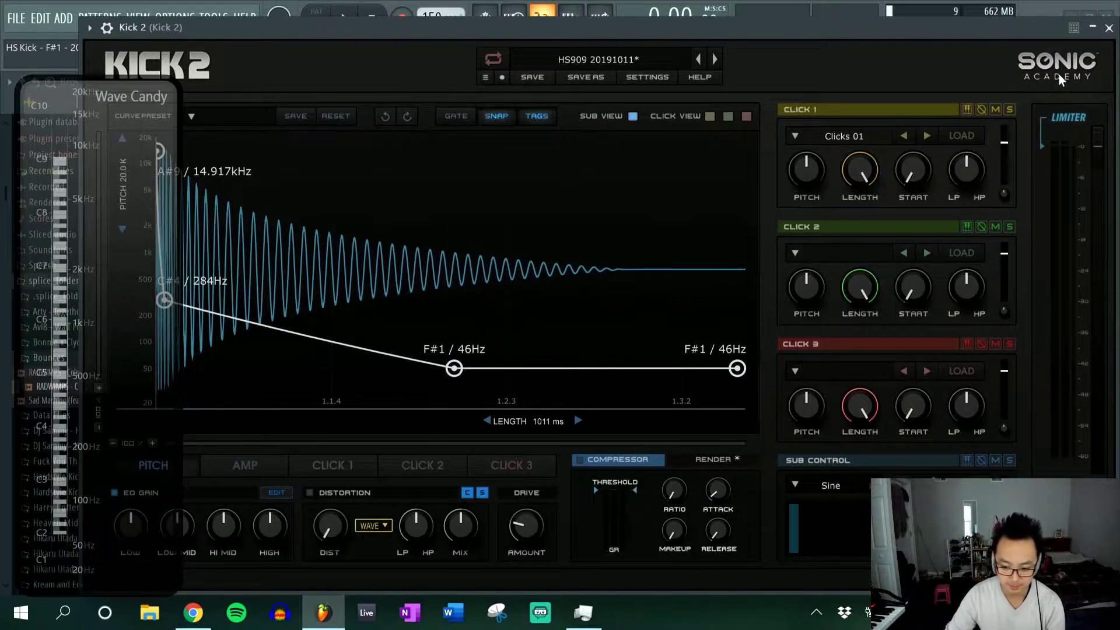
pyautogui.moveTo(1049, 28); pyautogui.dragTo(1035, 28)
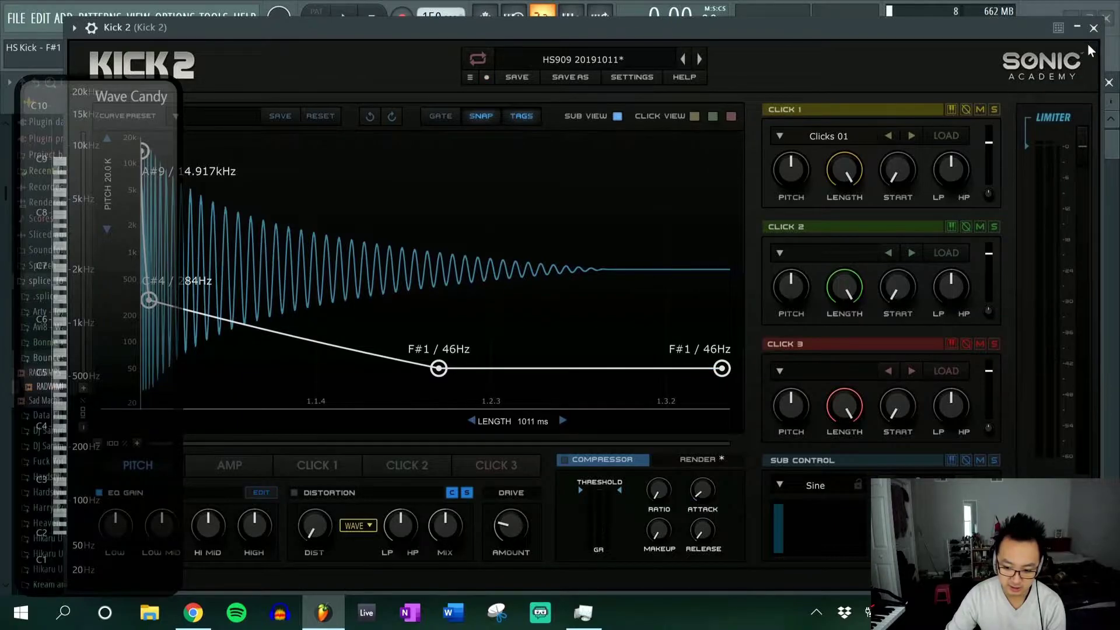
pyautogui.click(1093, 28)
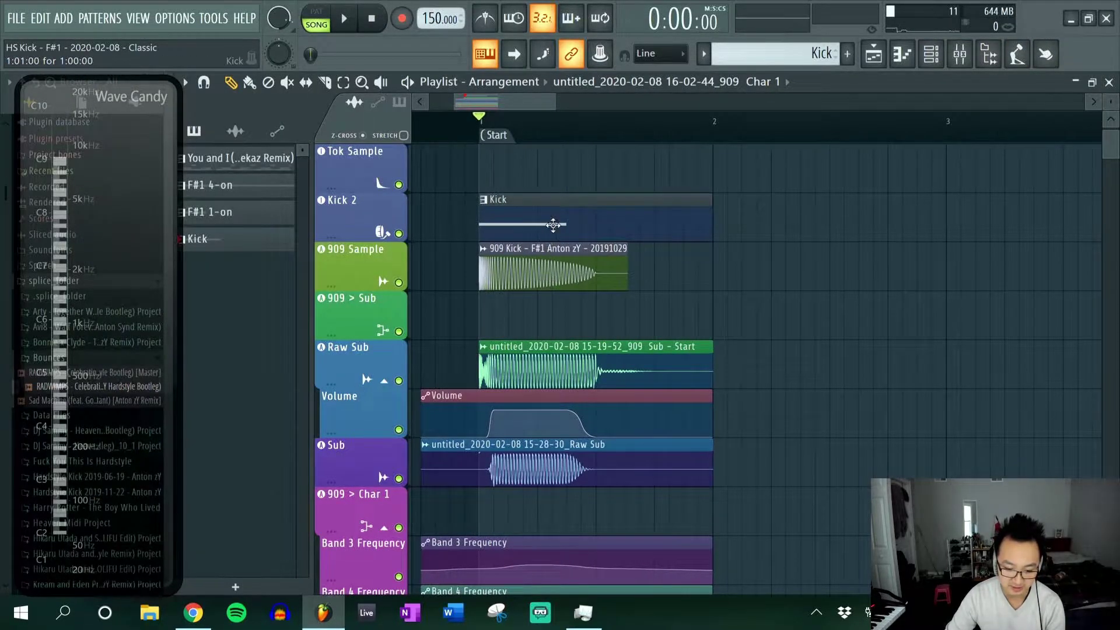
# Inspect the sample settings and waveform of the 909 Kick clip on the 909 Sample track.
pyautogui.doubleClick(563, 273)
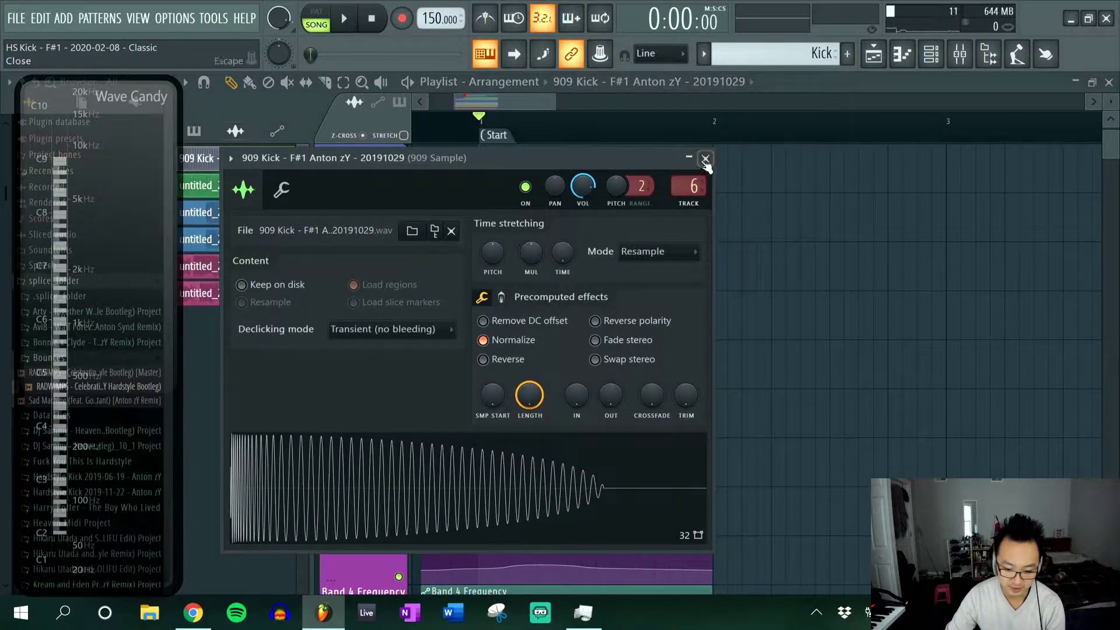
pyautogui.click(705, 157)
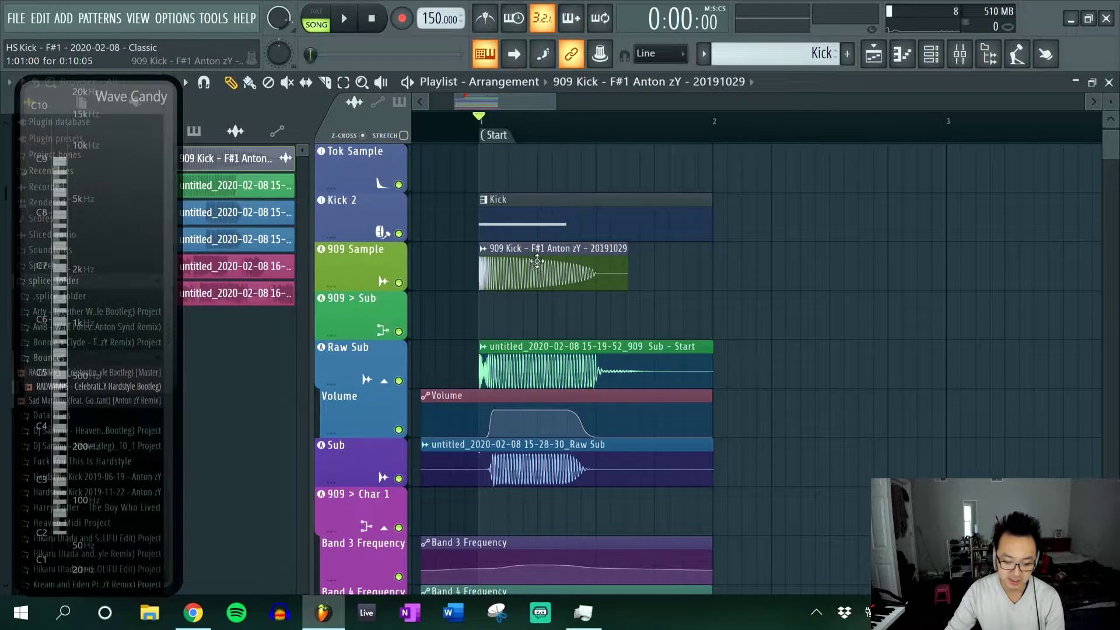
# Bypass the Sonarworks Reference 4 correction on the Master mixer track.
pyautogui.press('F9')
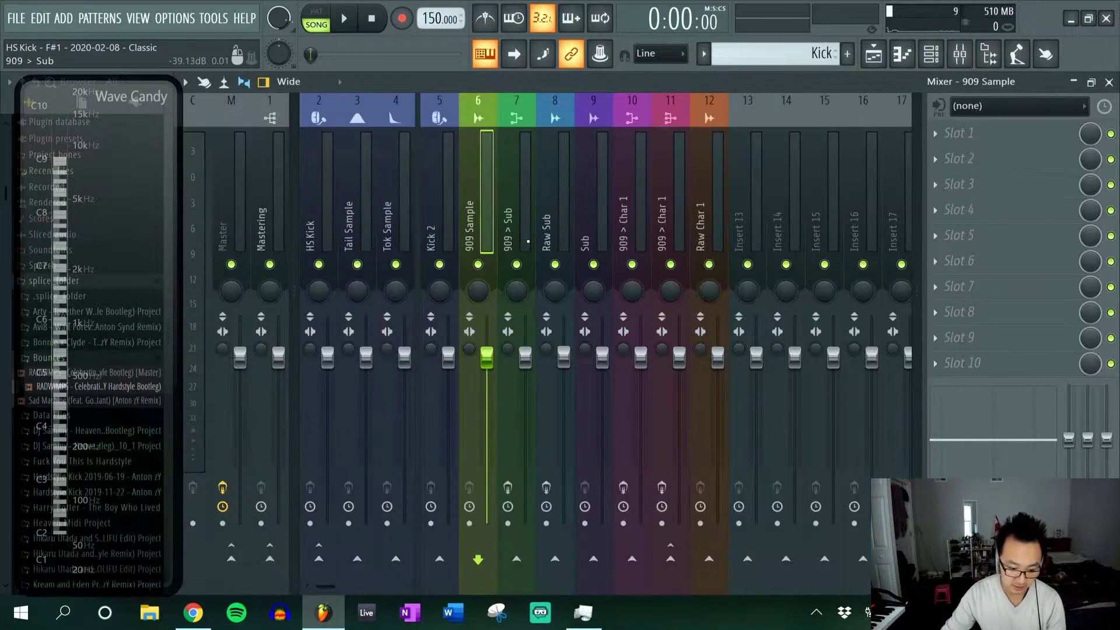
pyautogui.click(236, 234)
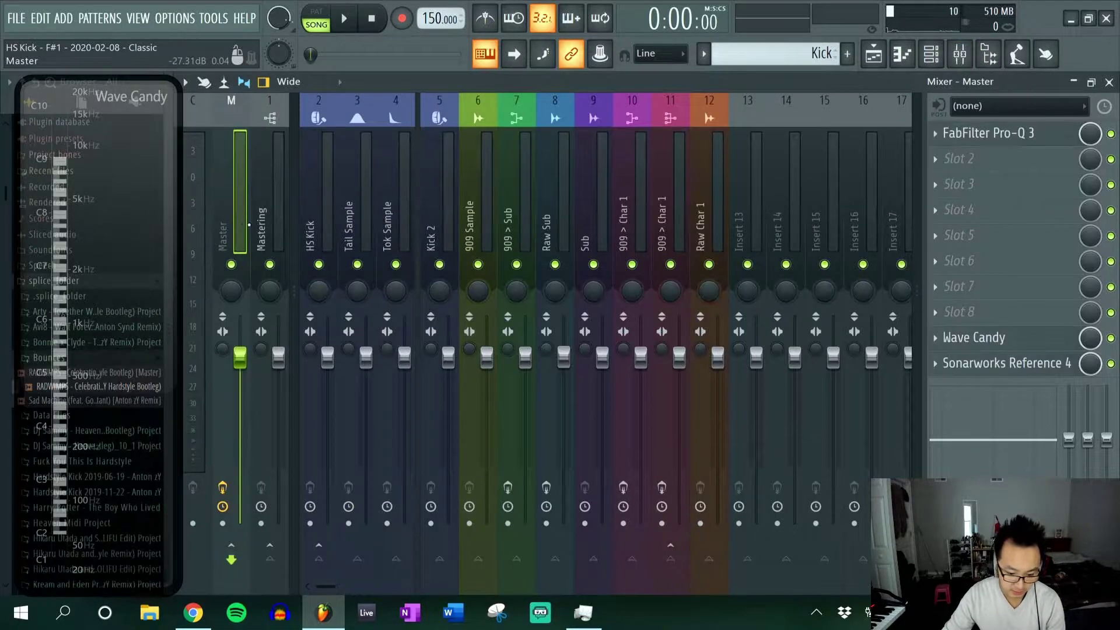
pyautogui.click(1050, 362)
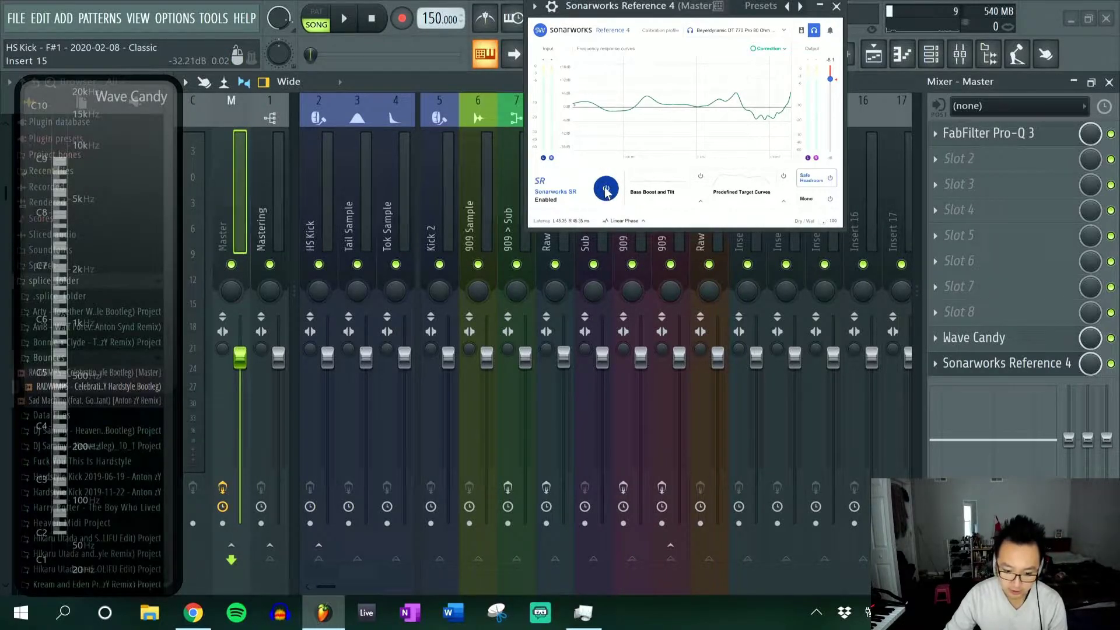
pyautogui.moveTo(671, 6); pyautogui.dragTo(704, 124)
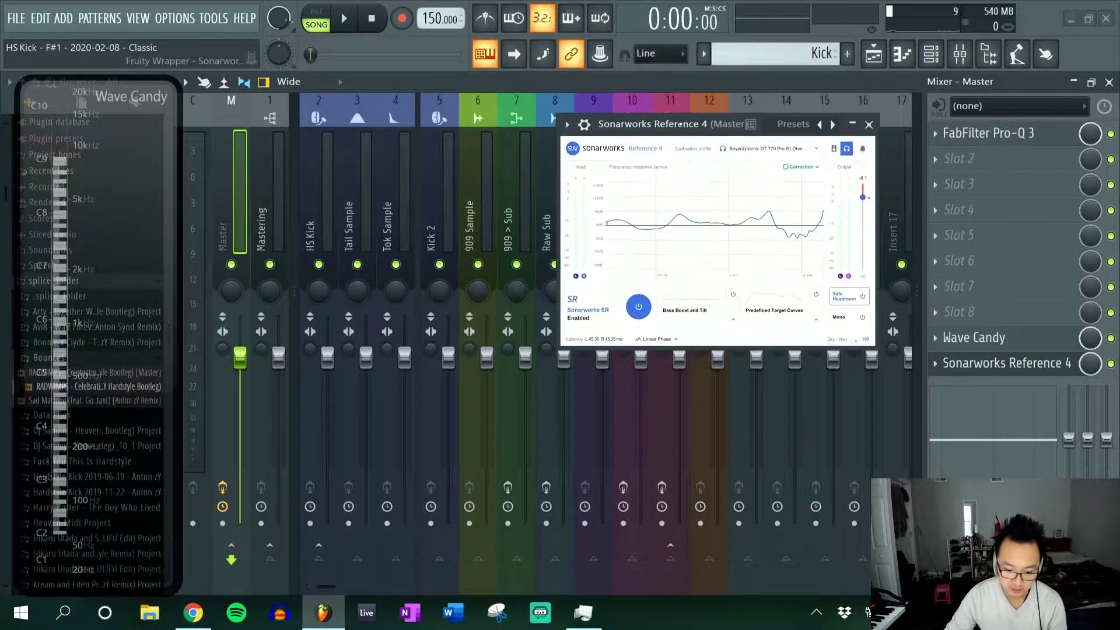
pyautogui.click(637, 308)
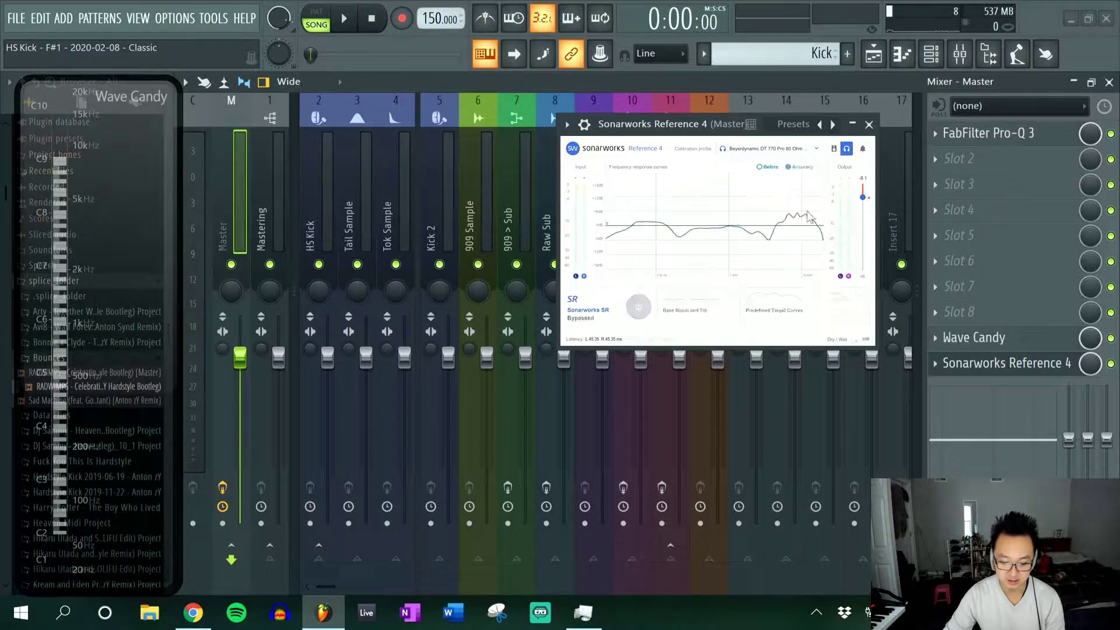
pyautogui.click(869, 124)
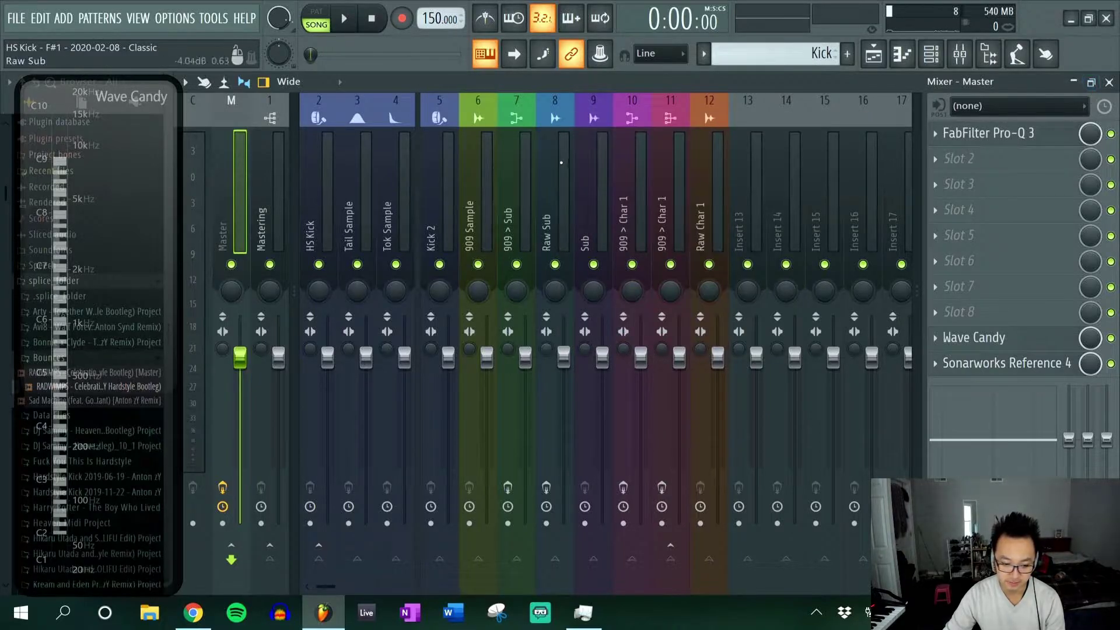
# Send the Raw Char 1 mixer track to Mastering, and mute the Sub and Raw Char 1 tracks.
pyautogui.click(430, 198)
pyautogui.click(704, 269)
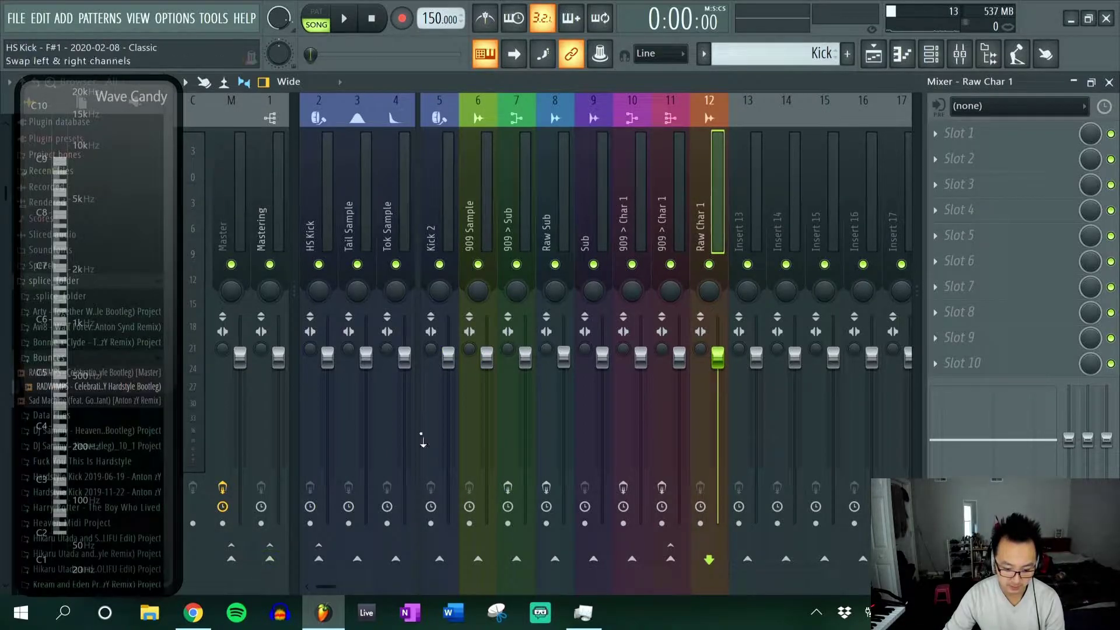
pyautogui.click(270, 559)
pyautogui.click(593, 264)
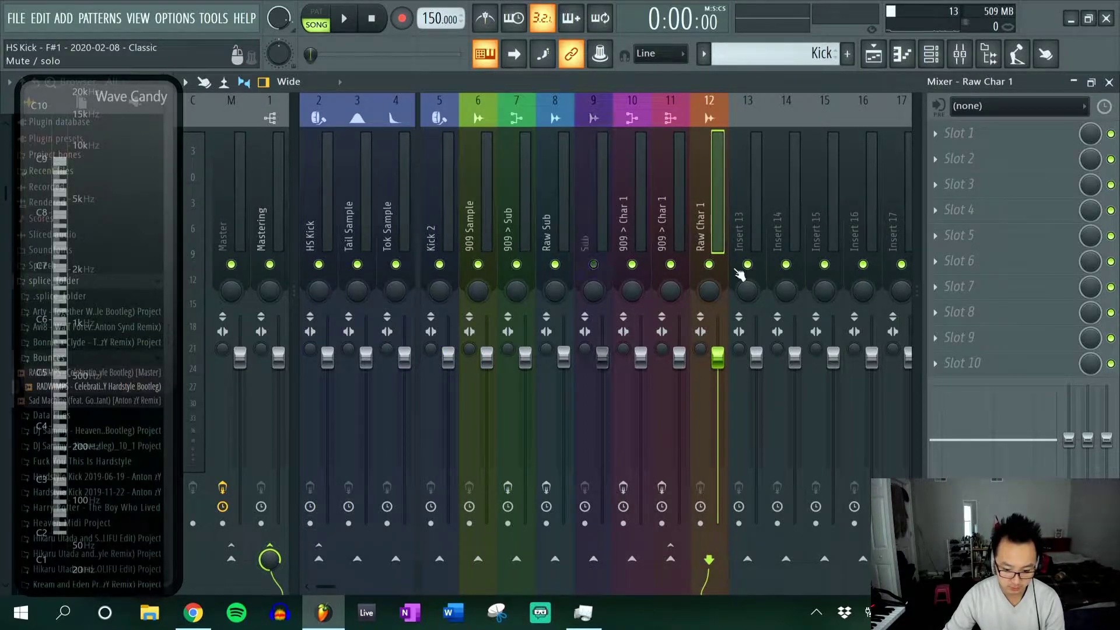
pyautogui.click(709, 264)
# Send the 909 Sample mixer track to Mastering for an audition and play the song.
pyautogui.click(469, 233)
pyautogui.click(269, 559)
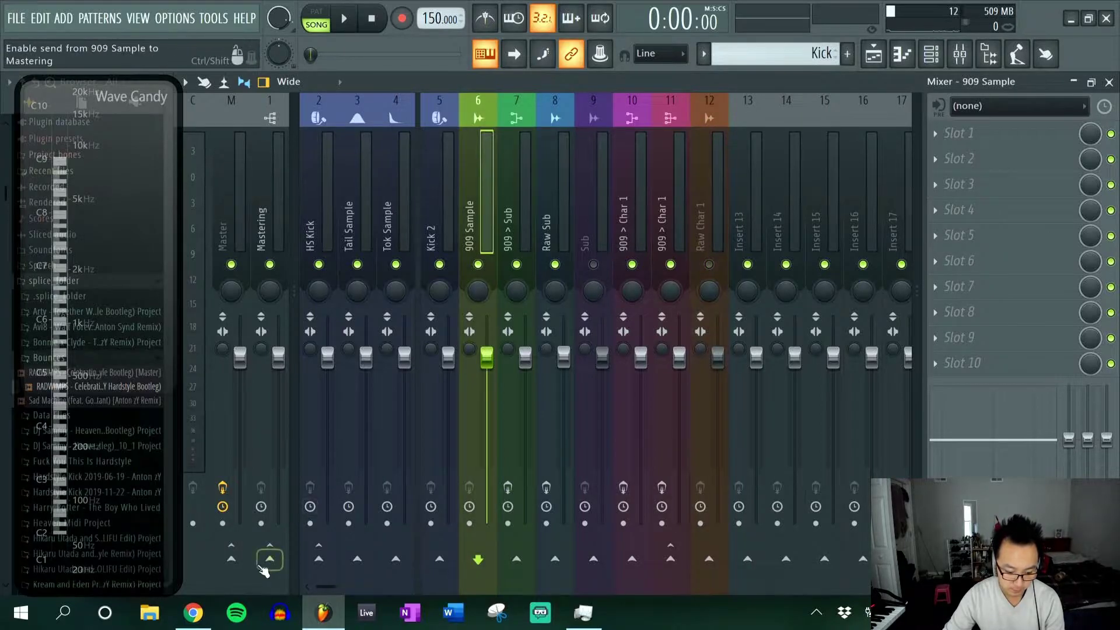
pyautogui.press('space')
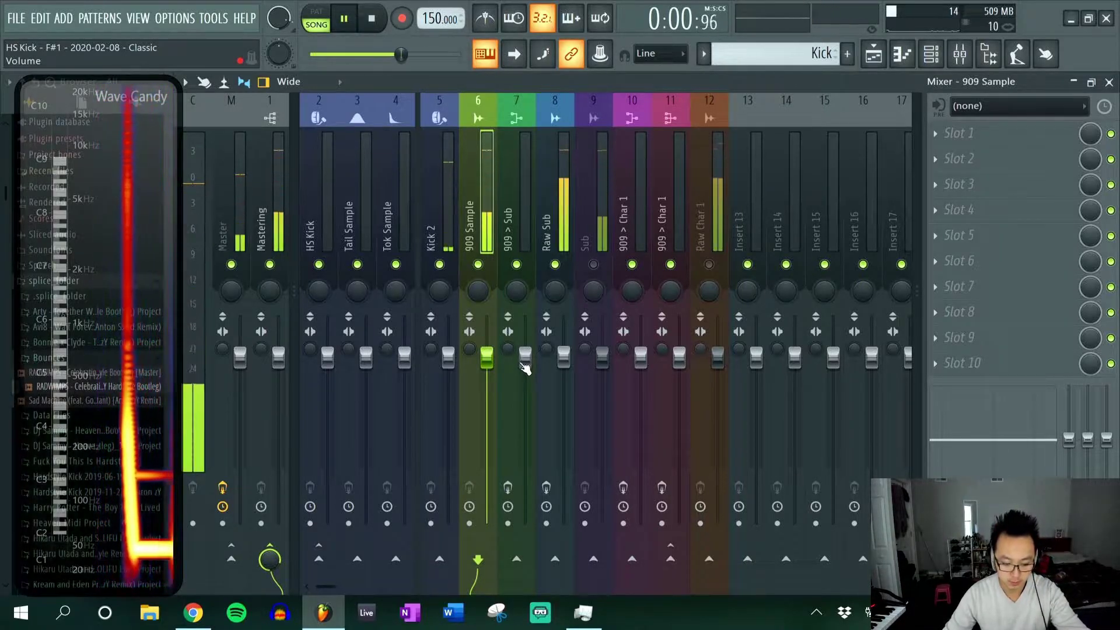
pyautogui.press('space')
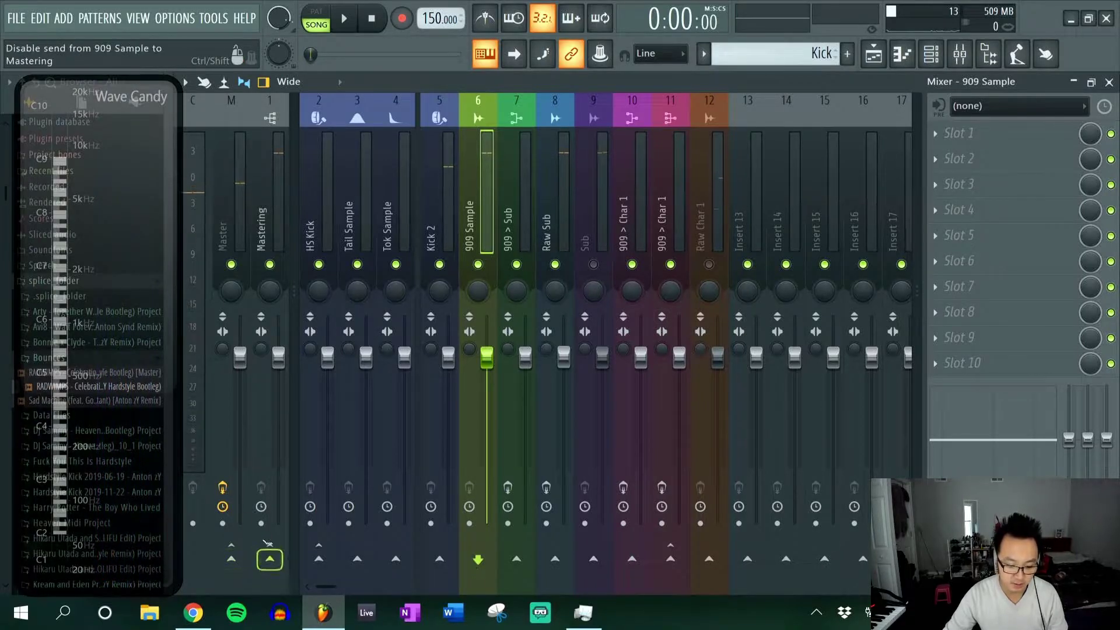
# Route the 909 Sample mixer track into the 909 > Sub track.
pyautogui.click(517, 194)
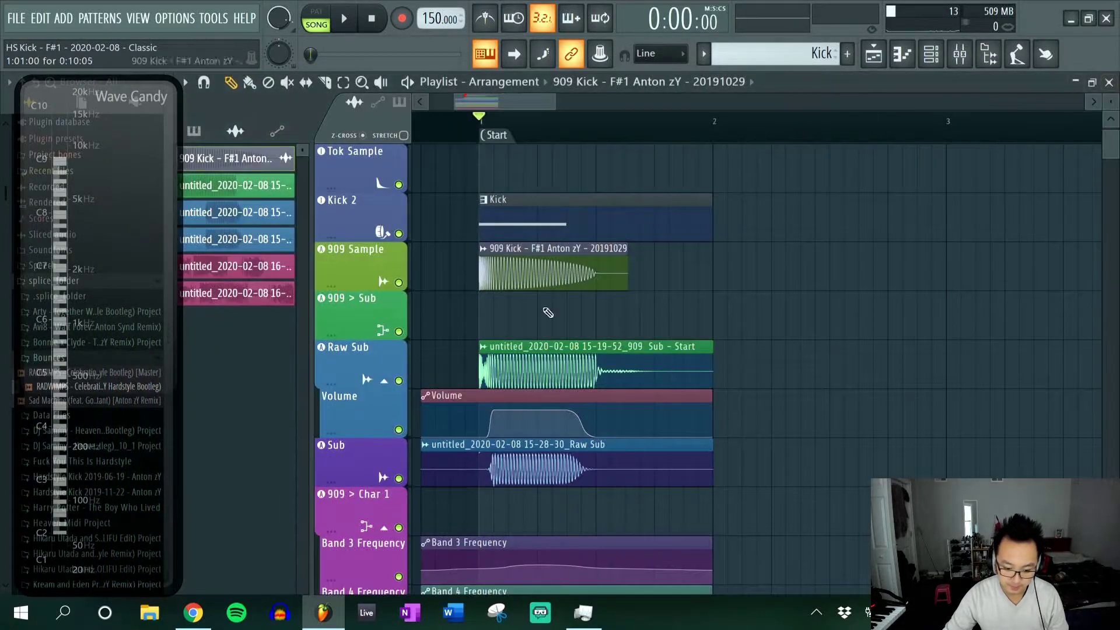
pyautogui.click(1108, 82)
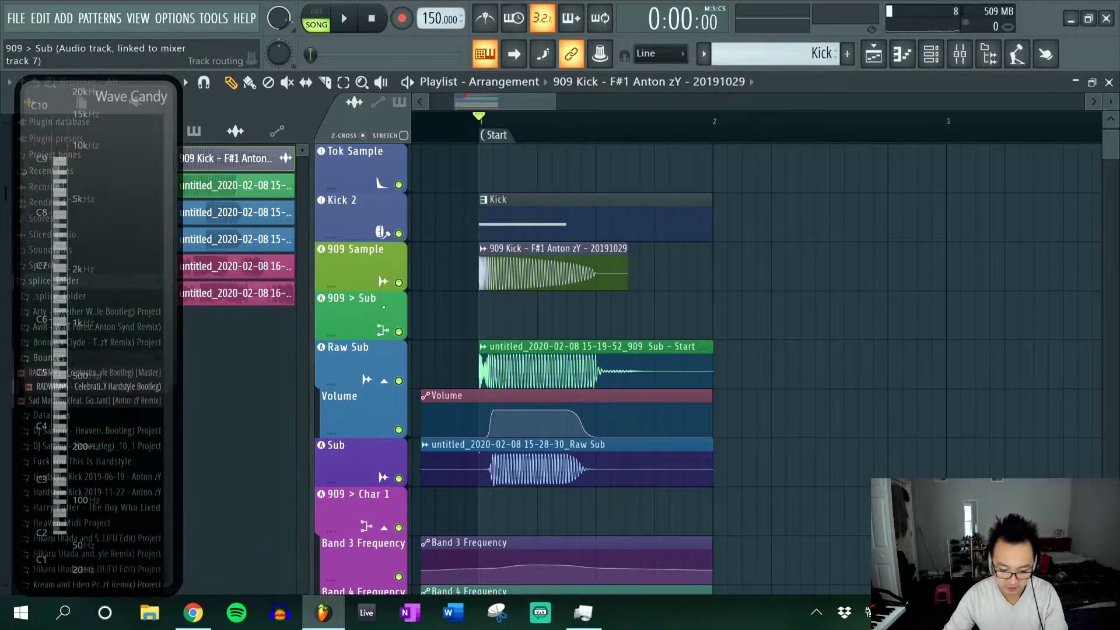
pyautogui.press('F9')
pyautogui.click(492, 220)
pyautogui.click(513, 223)
pyautogui.click(488, 228)
pyautogui.click(515, 559)
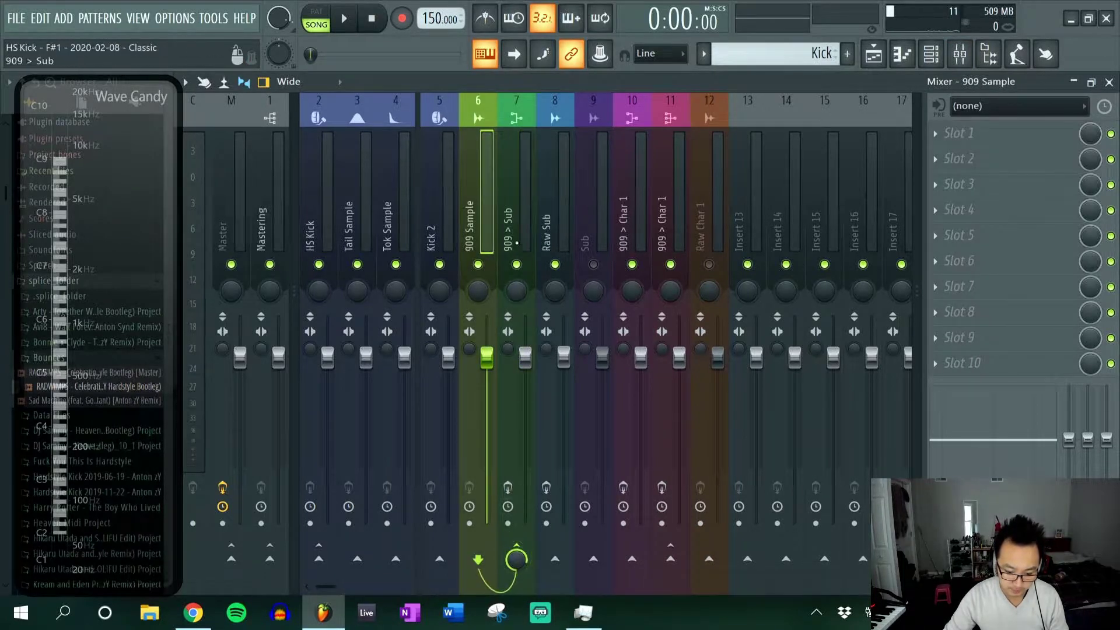
# Enable the 909 > Sub track's effects with only the first Fruity WaveShaper active, and inspect its curve.
pyautogui.click(519, 309)
pyautogui.click(507, 487)
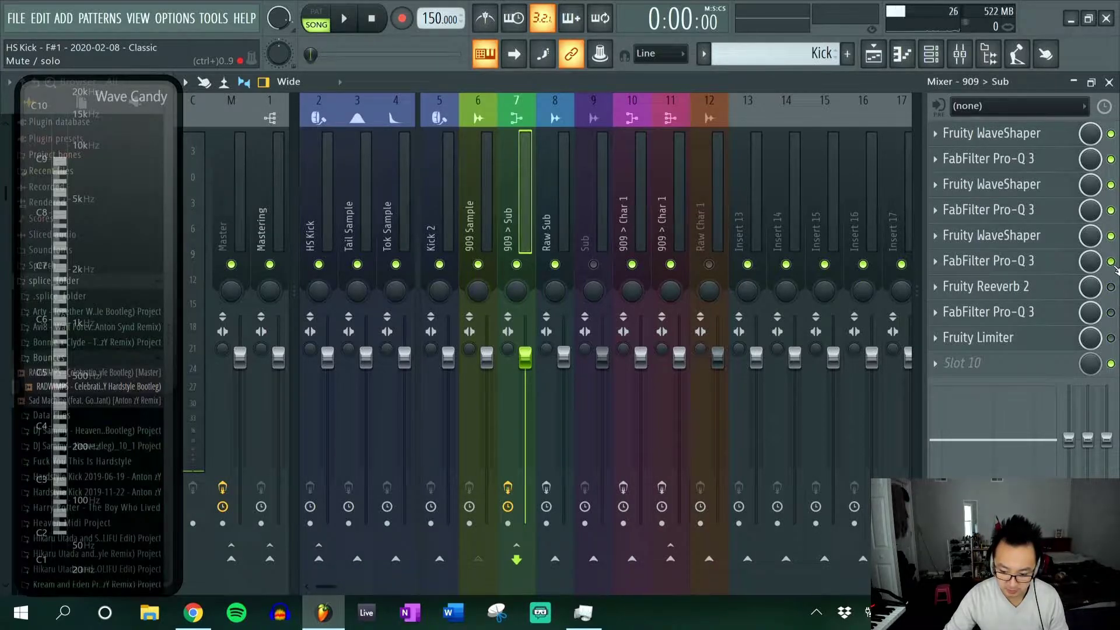
pyautogui.click(992, 133)
pyautogui.click(992, 133)
pyautogui.click(992, 133)
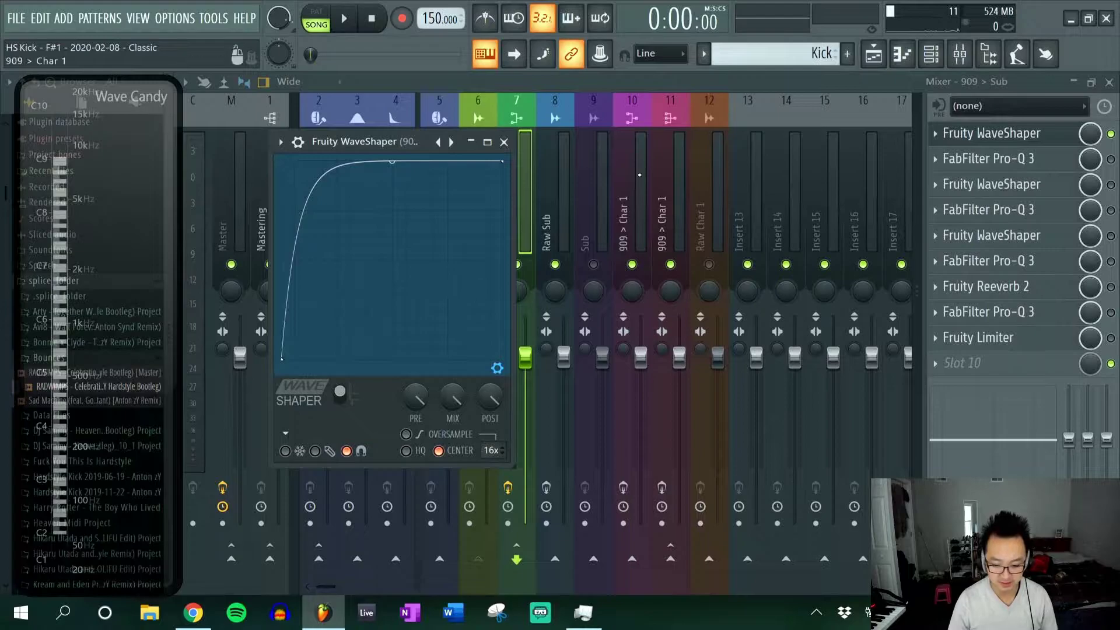
# Route the 909 > Sub track to Mastering and compare playback with the first Fruity WaveShaper off and on, leaving it on.
pyautogui.click(1112, 133)
pyautogui.press('space')
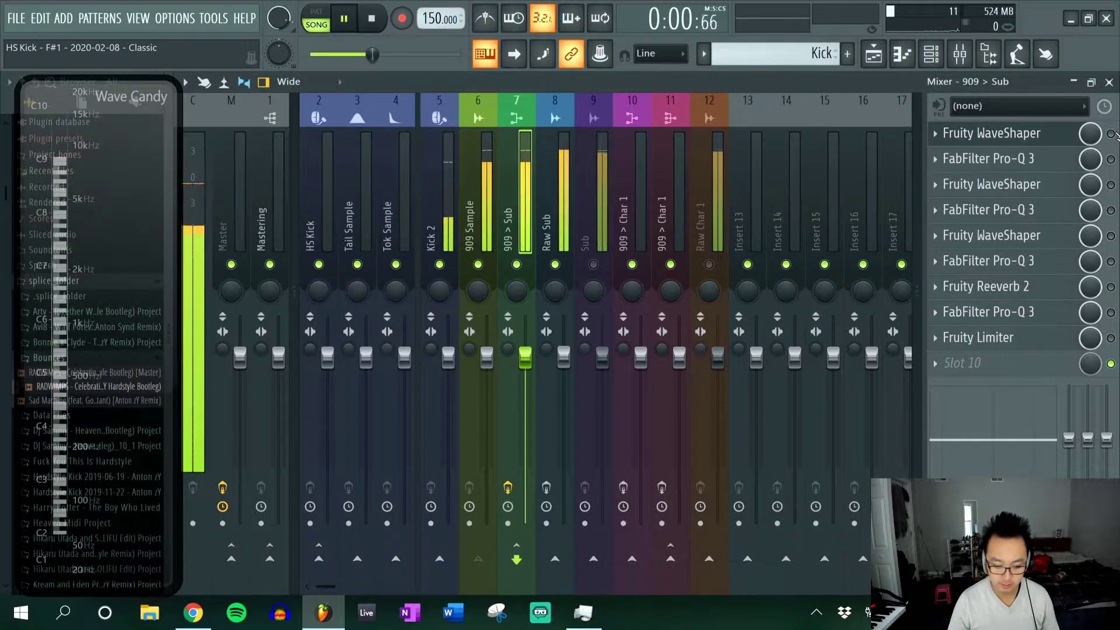
pyautogui.press('space')
pyautogui.click(270, 560)
pyautogui.press('space')
pyautogui.click(1111, 134)
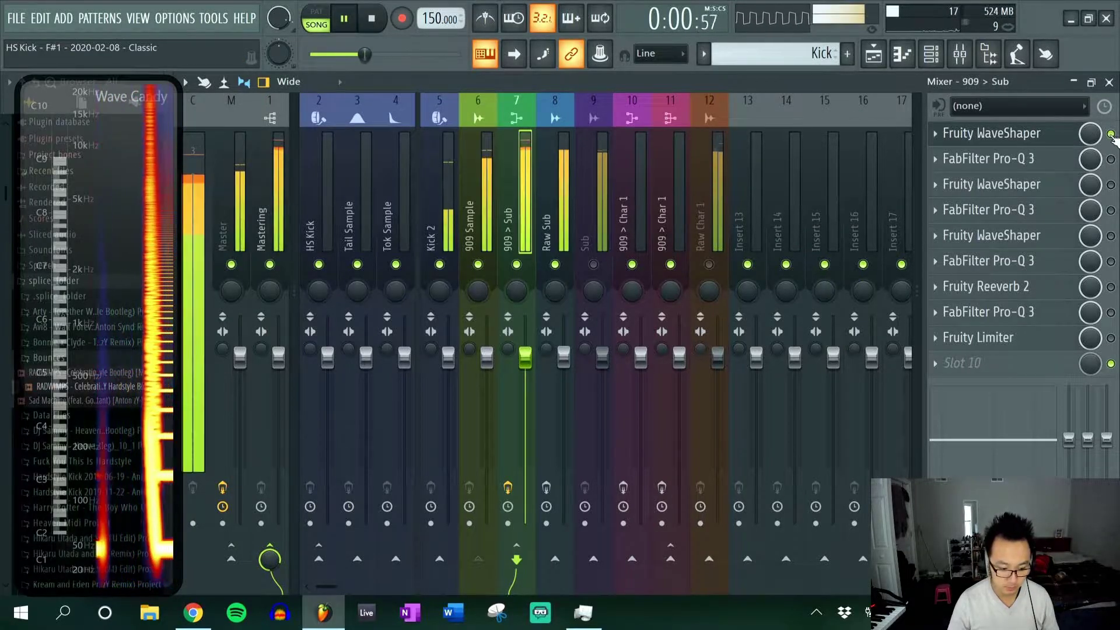
pyautogui.press('space')
# Examine the EQ curve of the FabFilter Pro-Q 3 in the second effect slot of 909 > Sub.
pyautogui.click(1057, 163)
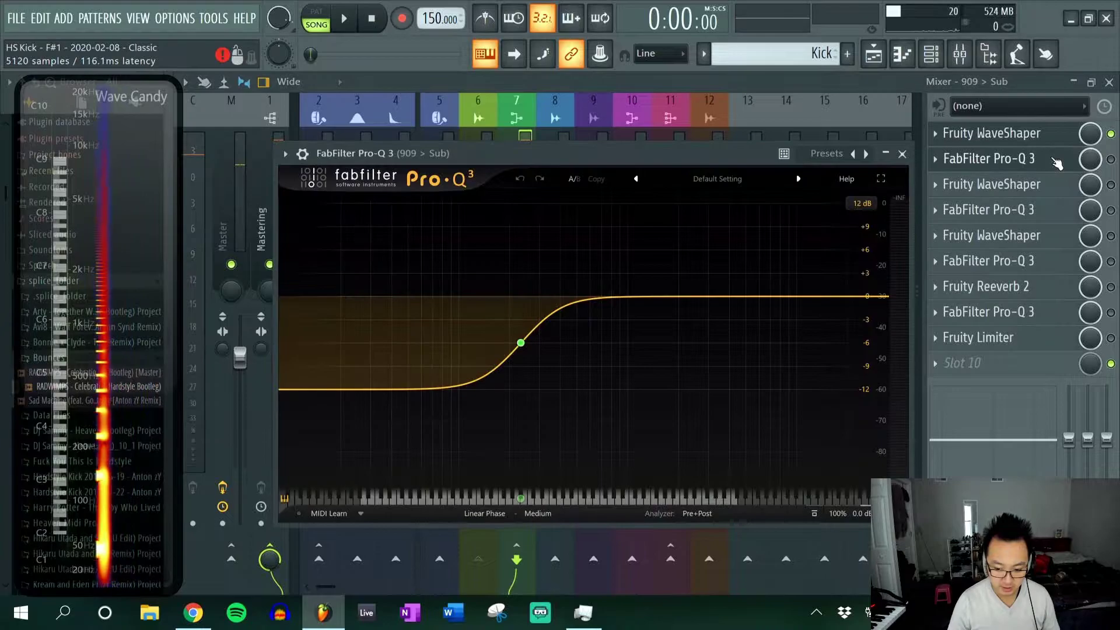
pyautogui.click(1050, 163)
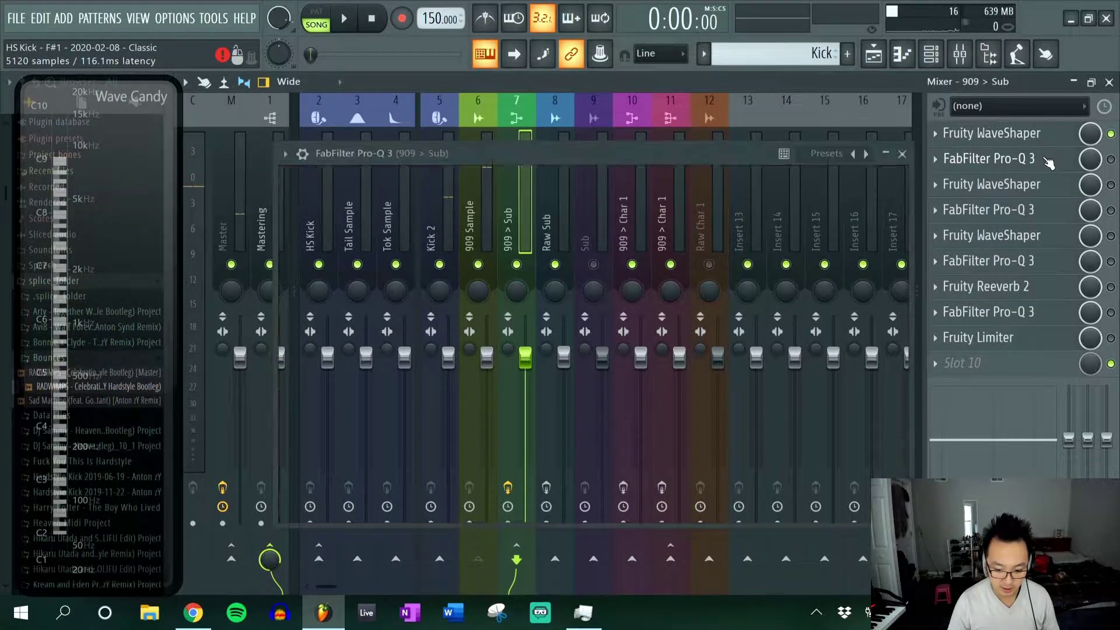
pyautogui.click(1048, 162)
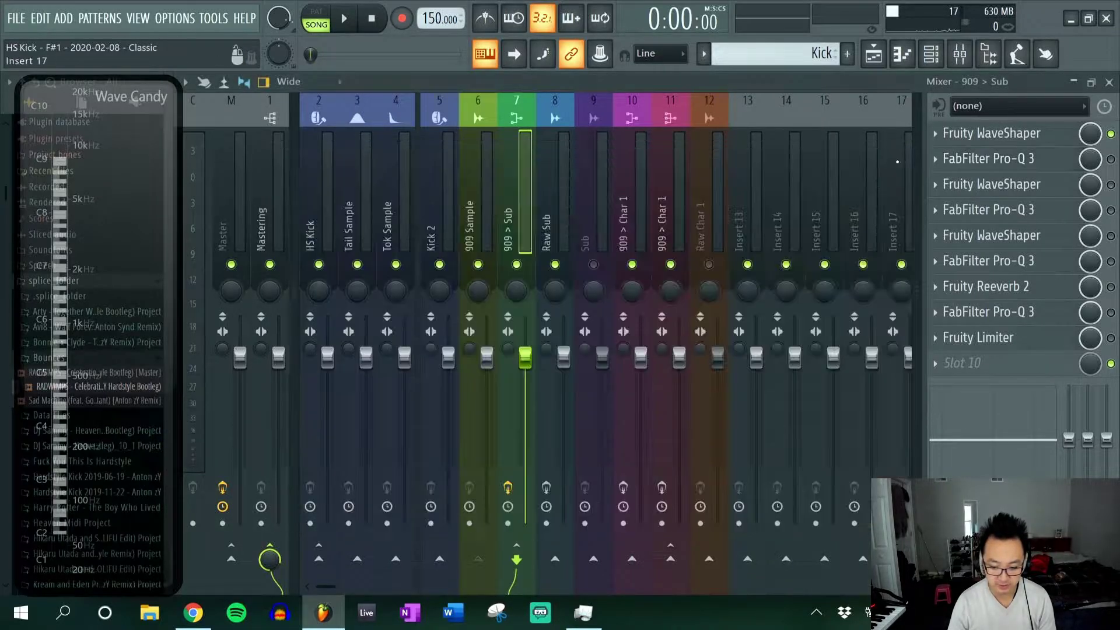
pyautogui.click(902, 153)
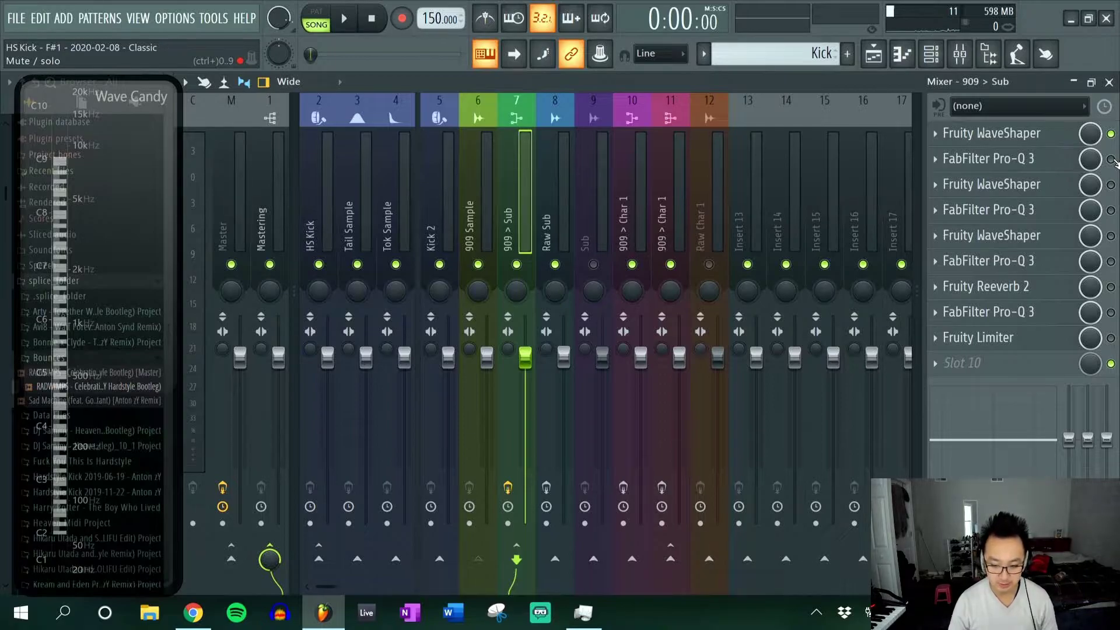
# Enable the FabFilter Pro-Q 3 in the second effect slot of 909 > Sub and play the result.
pyautogui.click(1111, 158)
pyautogui.press('space')
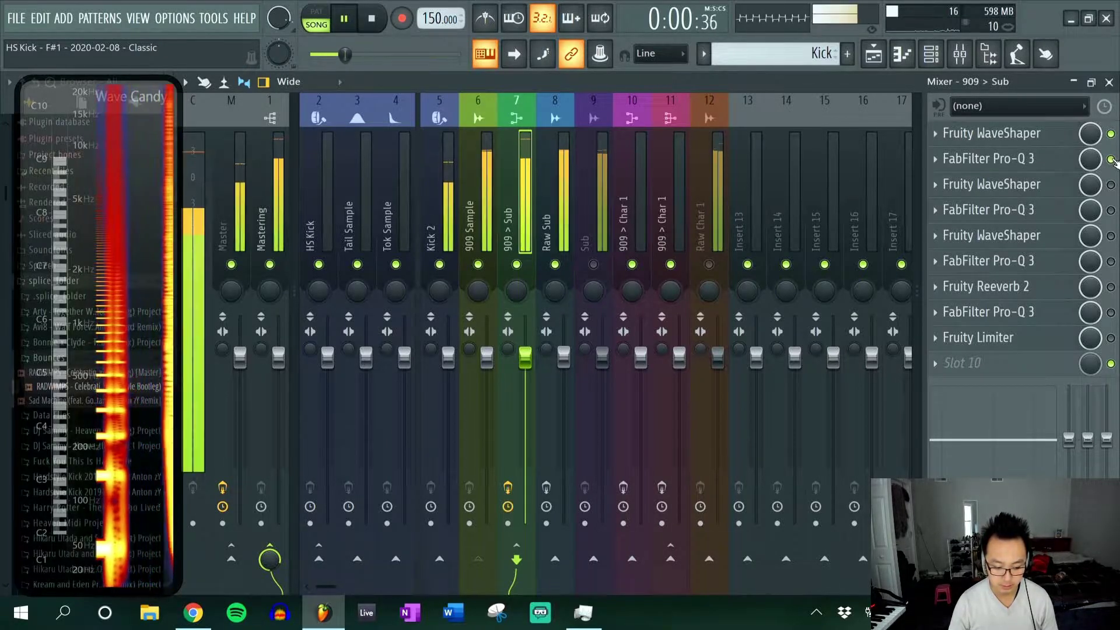
pyautogui.press('space')
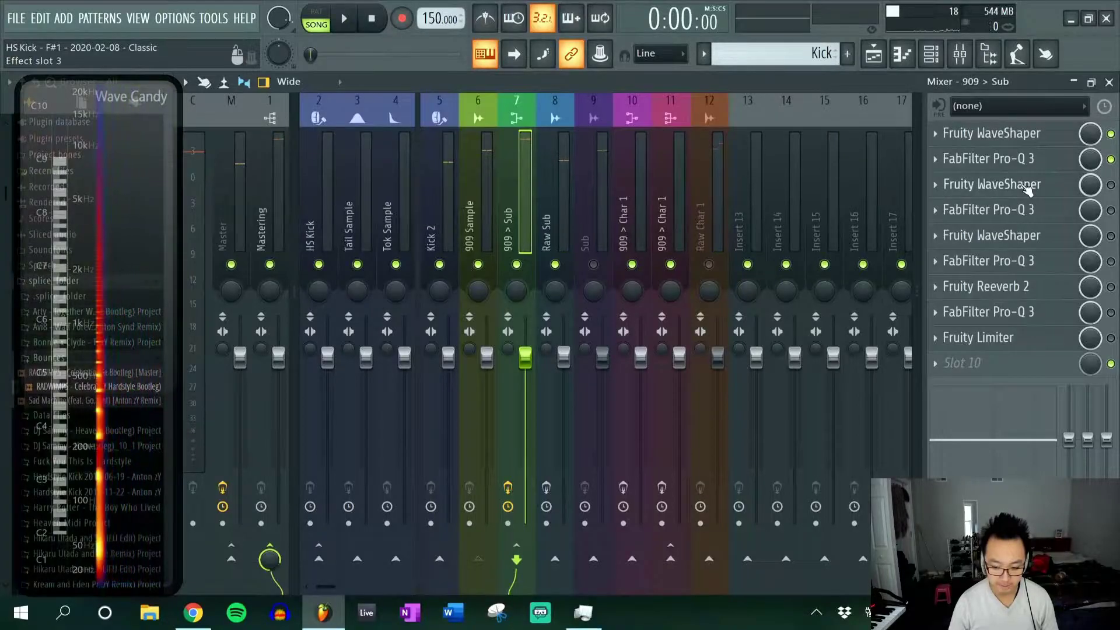
# Inspect the curve of the Fruity WaveShaper in effect slot 3 of 909 > Sub, then enable it and play the result.
pyautogui.click(1026, 186)
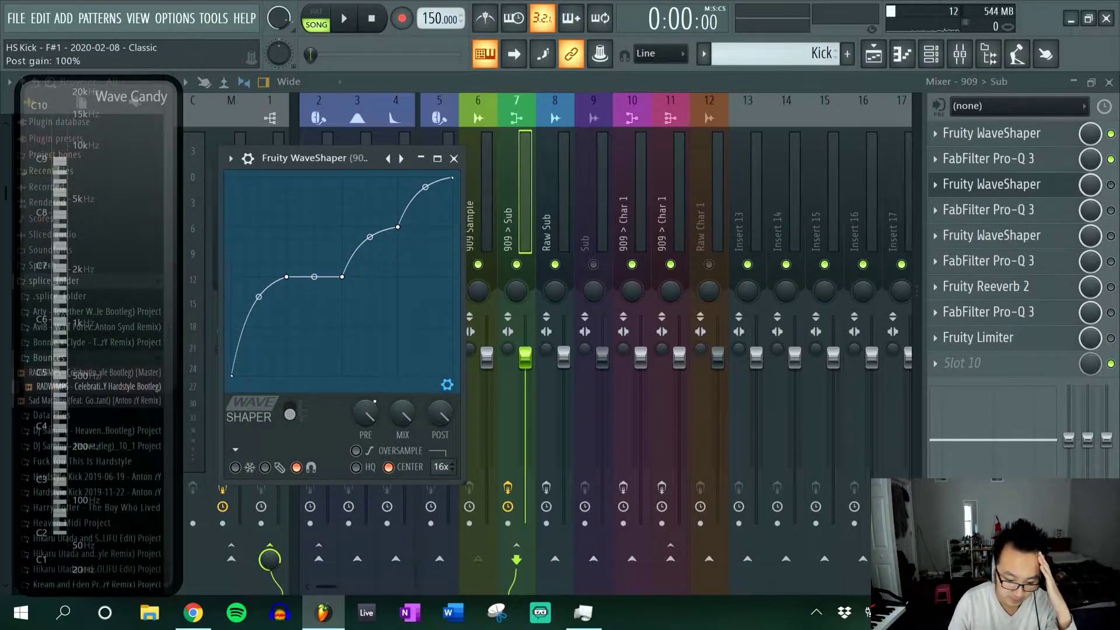
pyautogui.click(1111, 185)
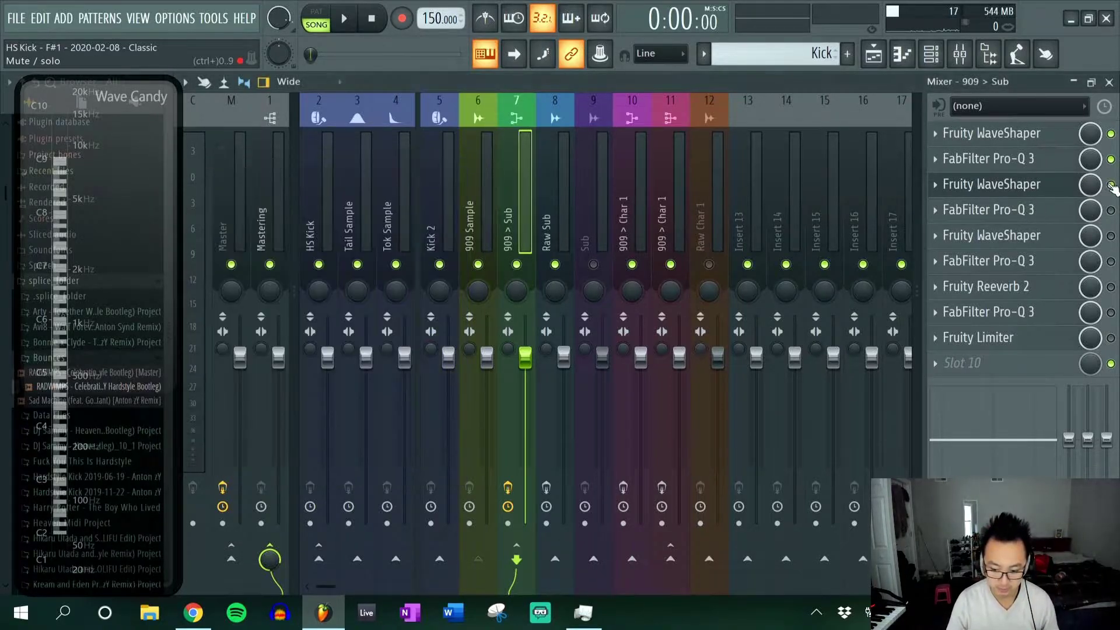
pyautogui.press('space')
pyautogui.press('space')
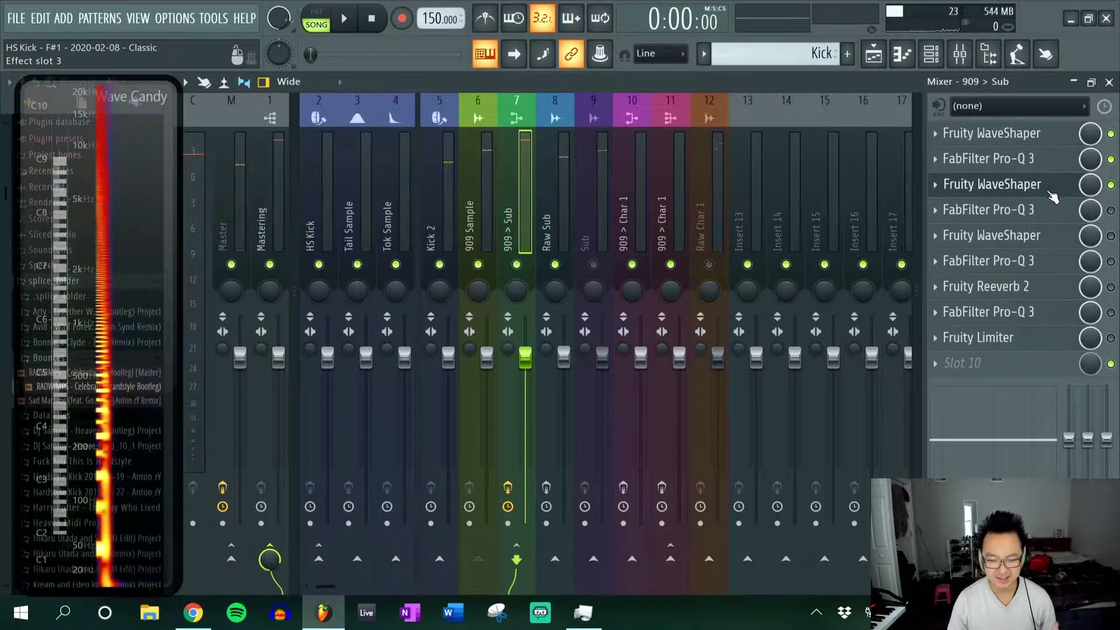
# Replay the kick with the slot 3 Fruity WaveShaper curve open and check its harmonics in the spectrum display.
pyautogui.click(1048, 192)
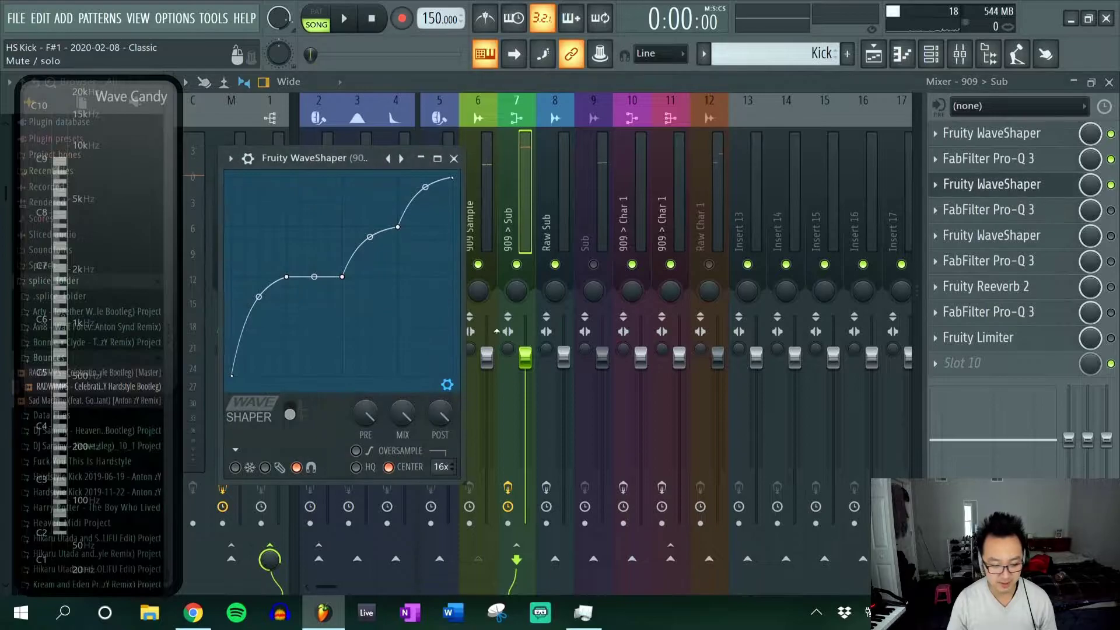
pyautogui.press('space')
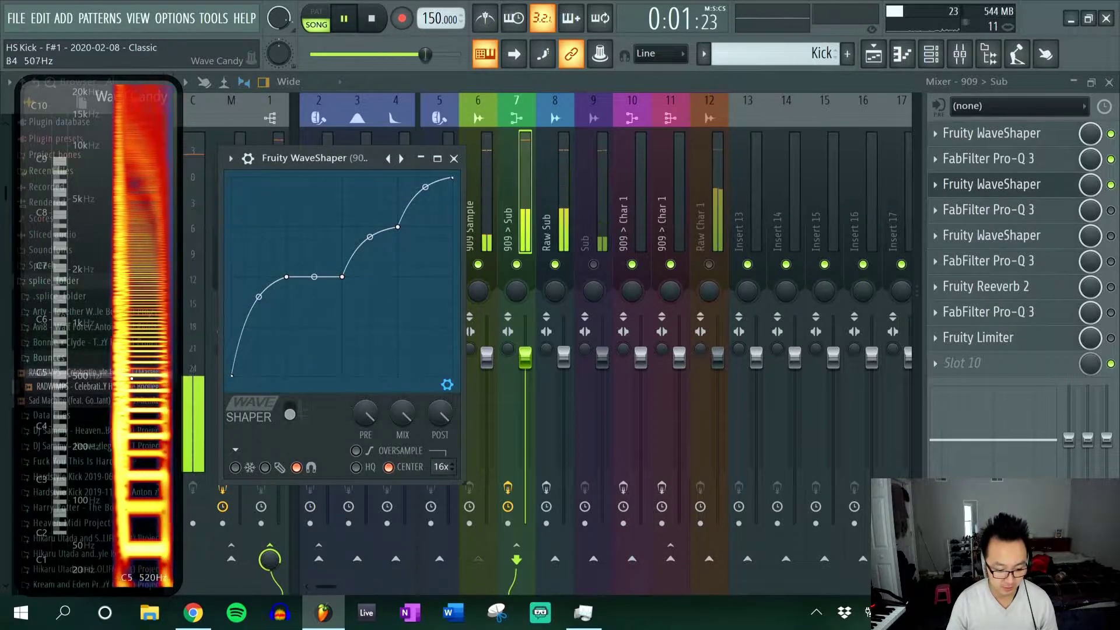
pyautogui.press('space')
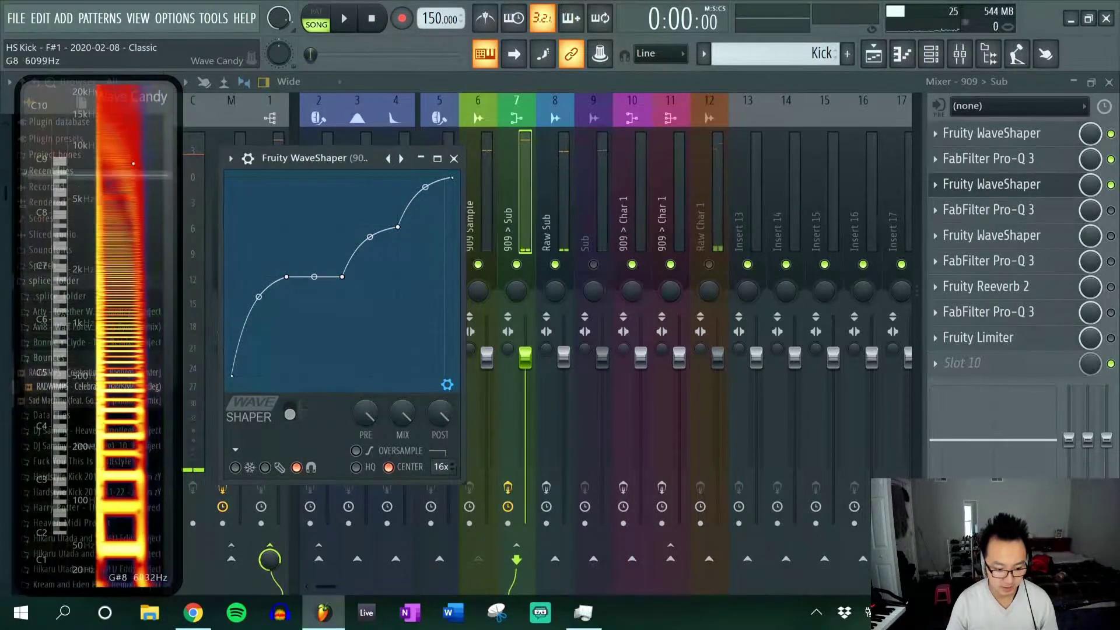
pyautogui.click(454, 158)
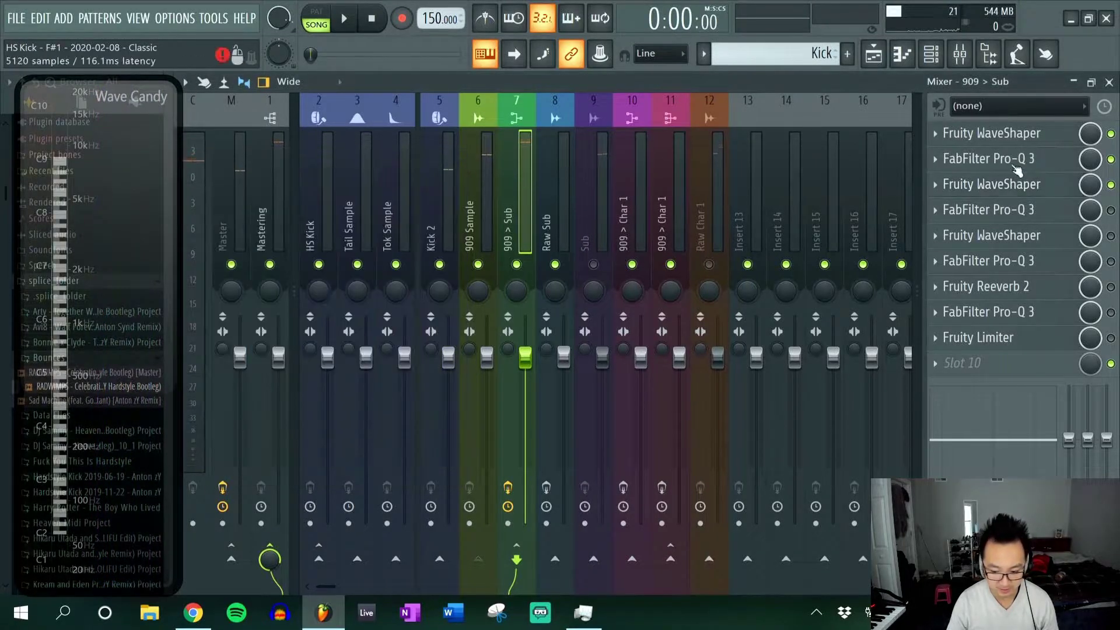
# Check the low-shelf cut of the FabFilter Pro-Q 3 in slot 4 of 909 > Sub and enable it during playback.
pyautogui.click(1068, 215)
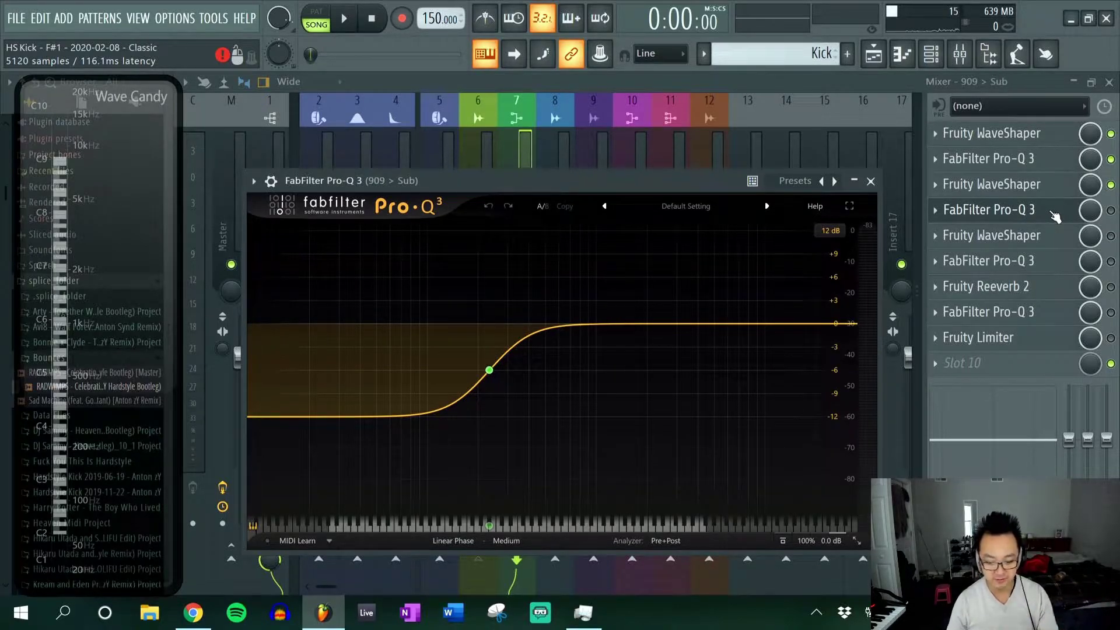
pyautogui.moveTo(474, 383)
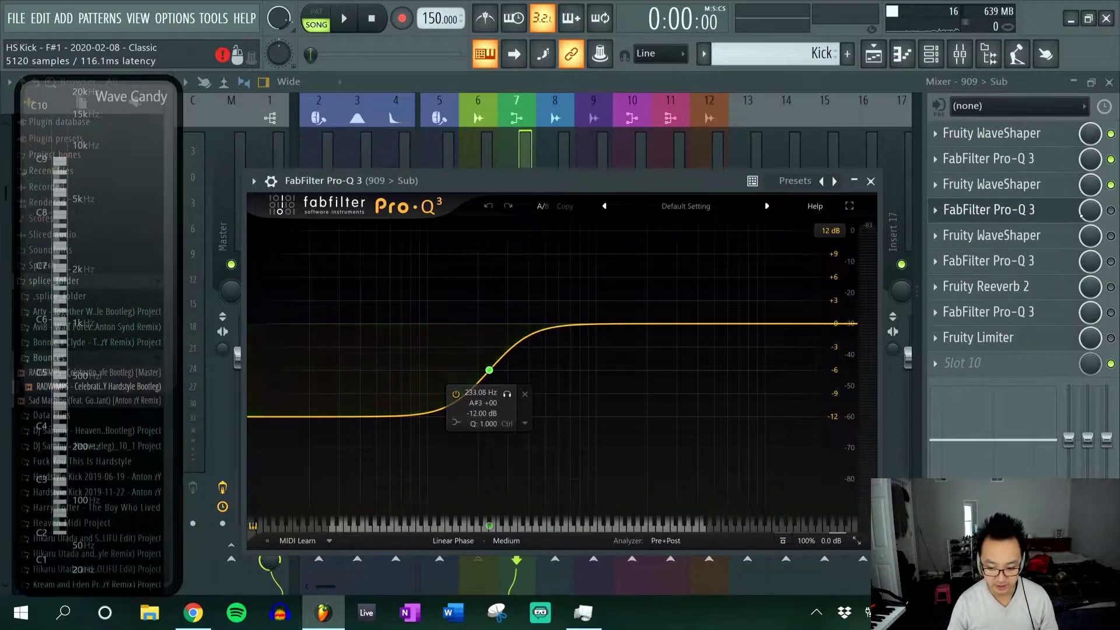
pyautogui.press('space')
pyautogui.click(1112, 211)
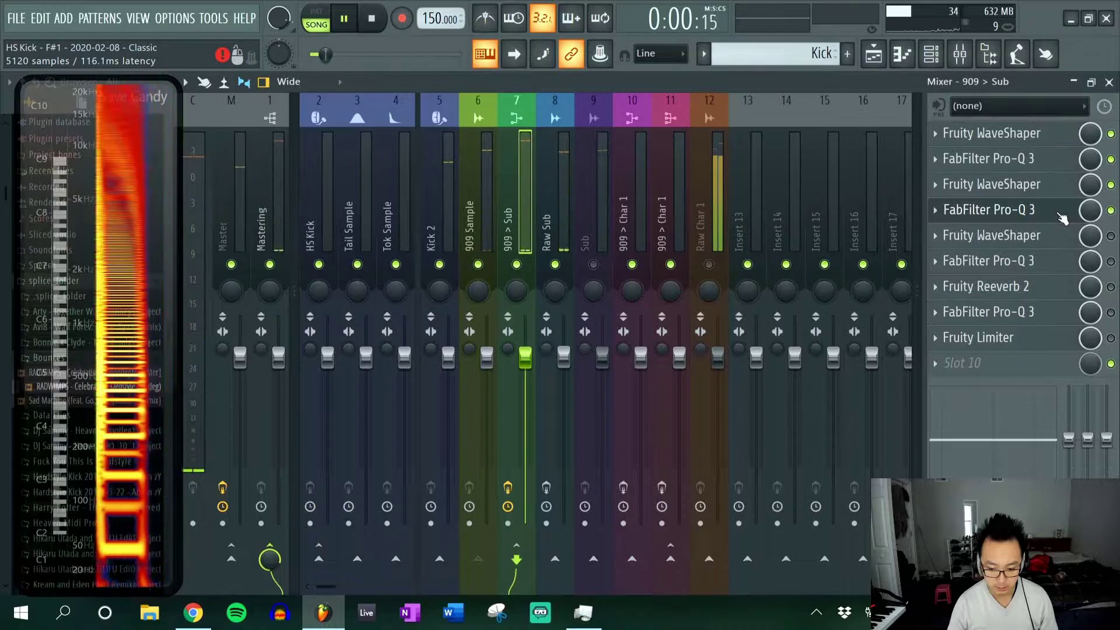
pyautogui.press('space')
# Inspect the curve of the Fruity WaveShaper in slot 5 of 909 > Sub and enable it during playback.
pyautogui.click(1004, 235)
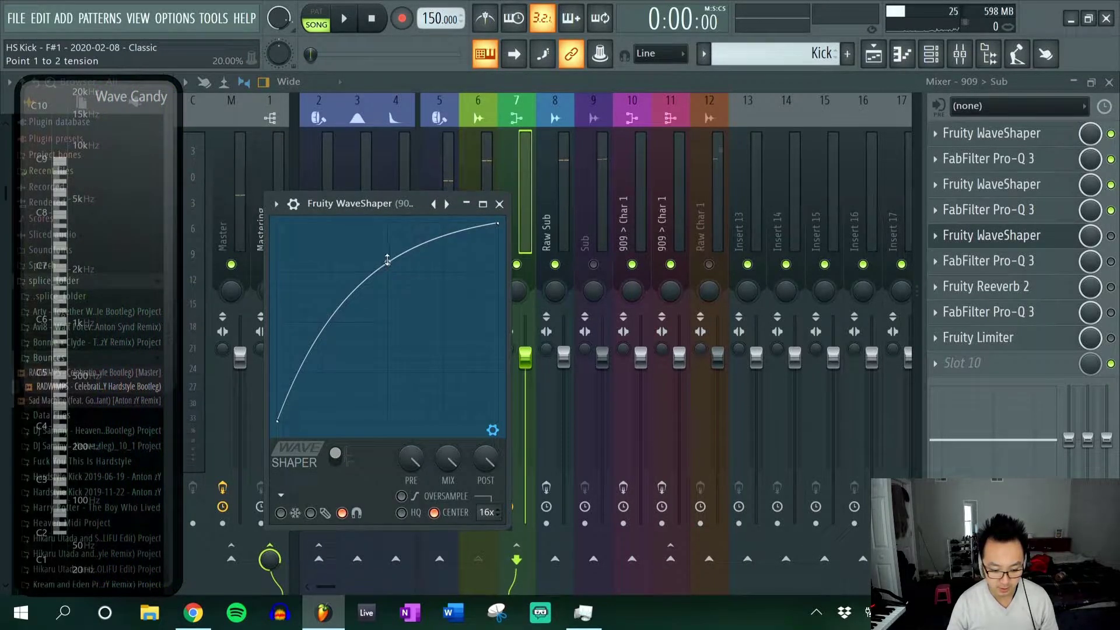
pyautogui.press('space')
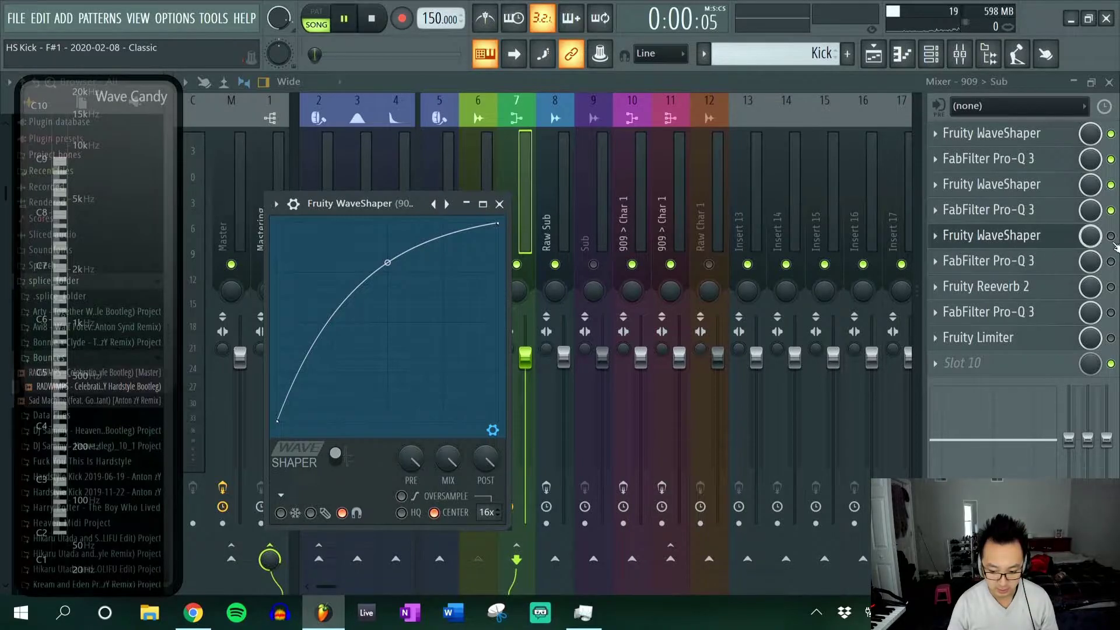
pyautogui.click(1111, 237)
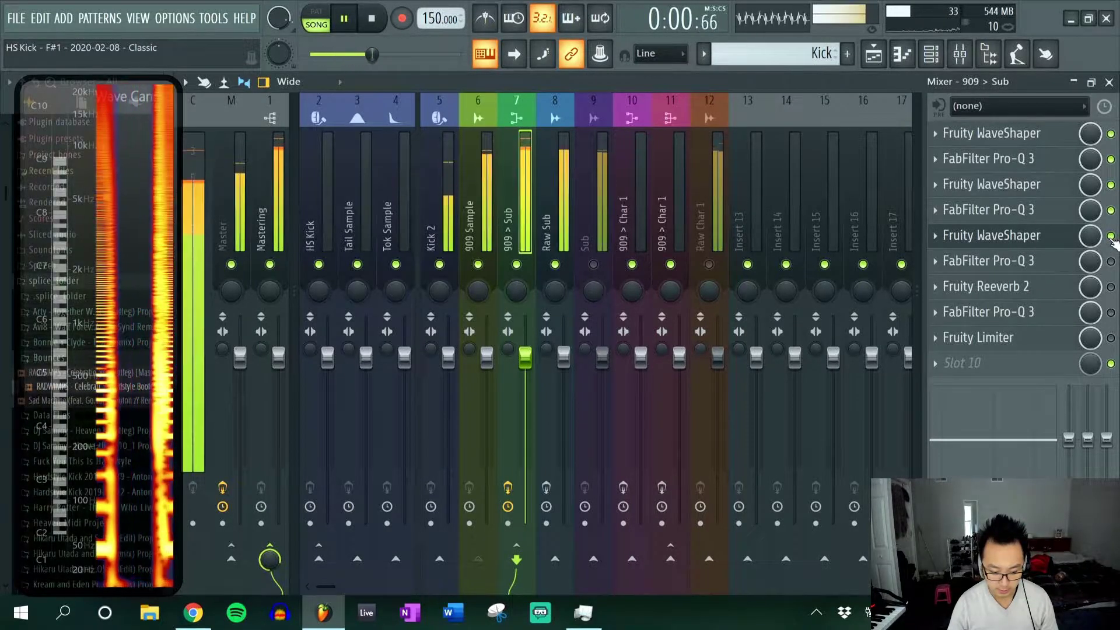
pyautogui.press('space')
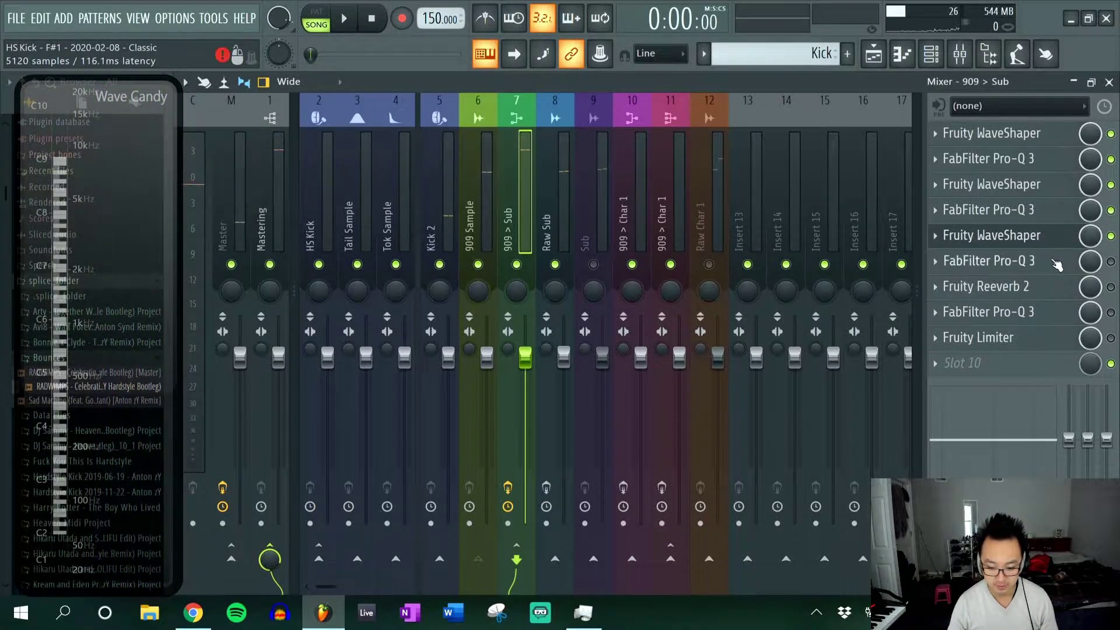
# Examine the high-cut curve of the FabFilter Pro-Q 3 in slot 6 of 909 > Sub and enable it during playback.
pyautogui.click(1056, 261)
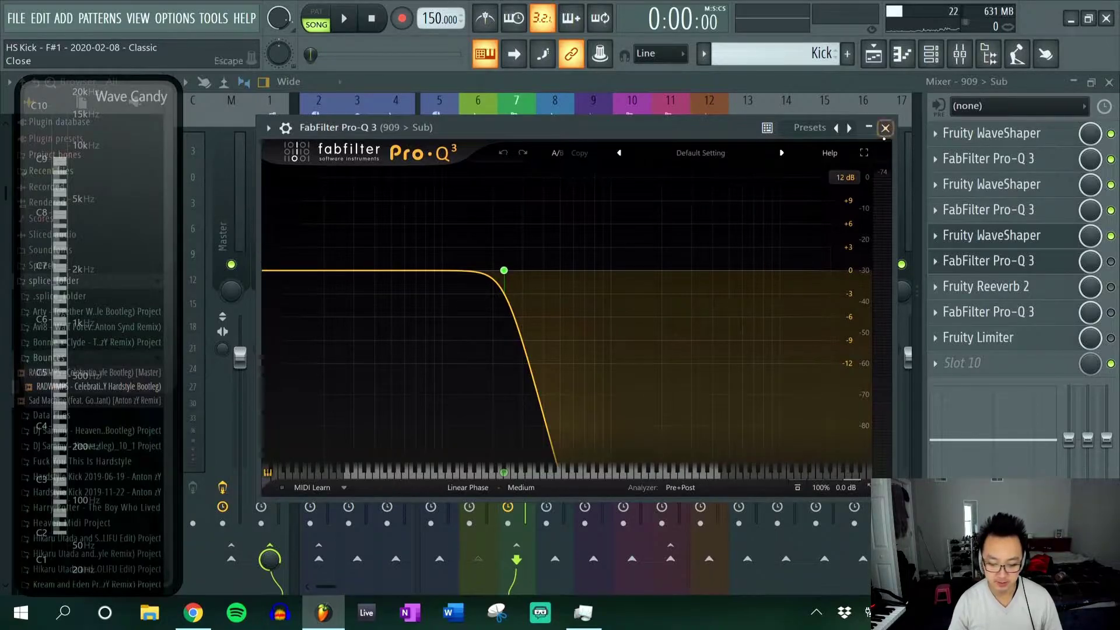
pyautogui.press('space')
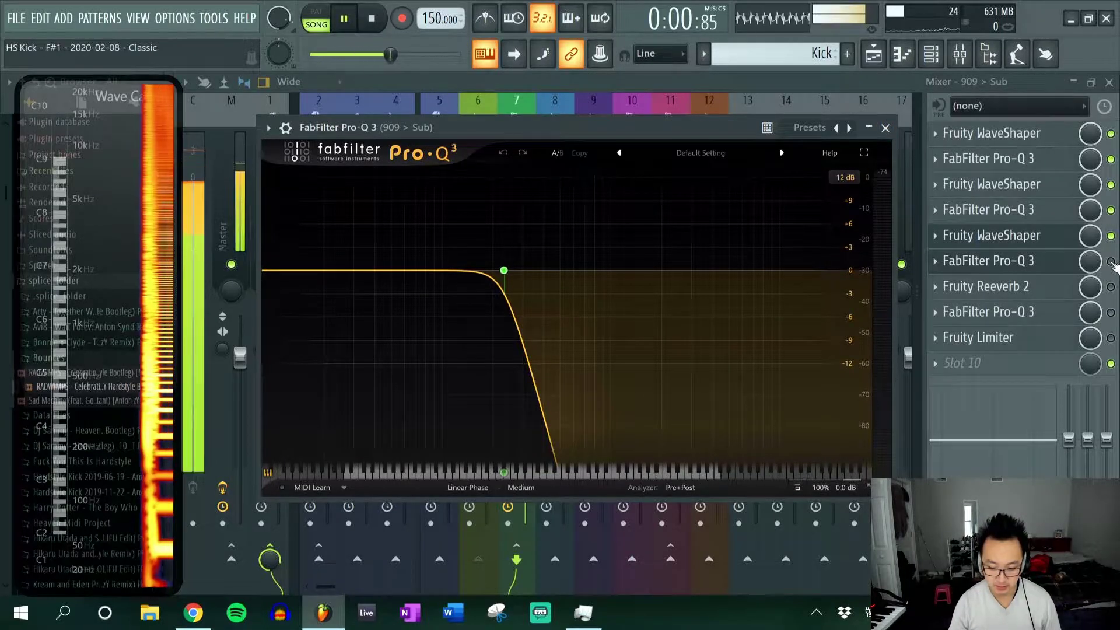
pyautogui.press('Escape')
pyautogui.press('space')
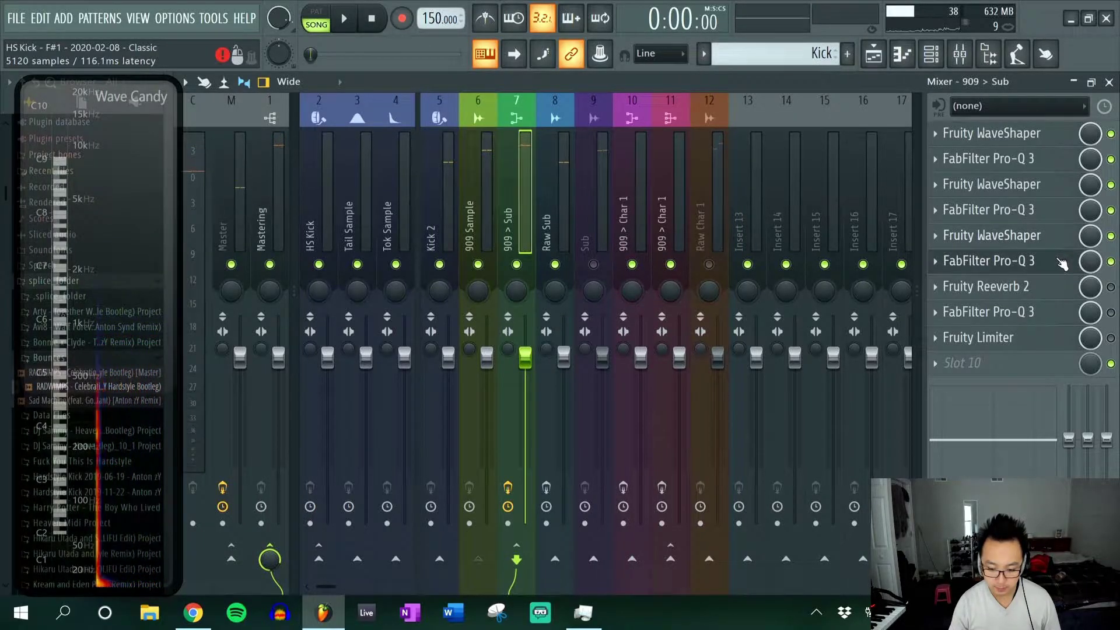
# Inspect the Fruity Reeverb 2 settings in slot 7 of 909 > Sub, enable the reverb and play the result.
pyautogui.click(1059, 289)
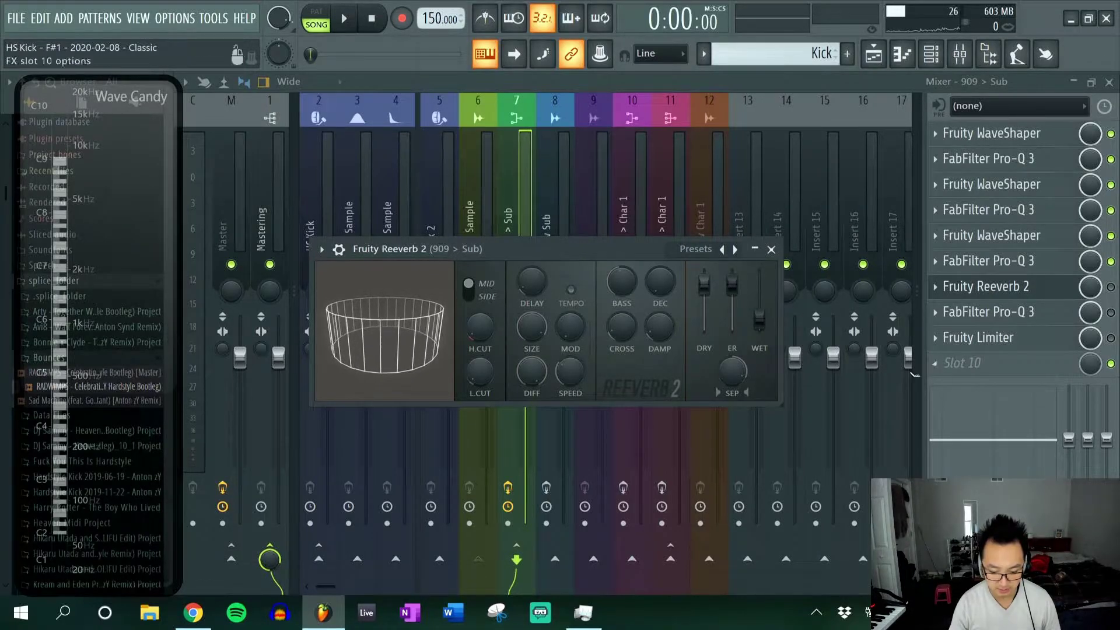
pyautogui.click(1111, 287)
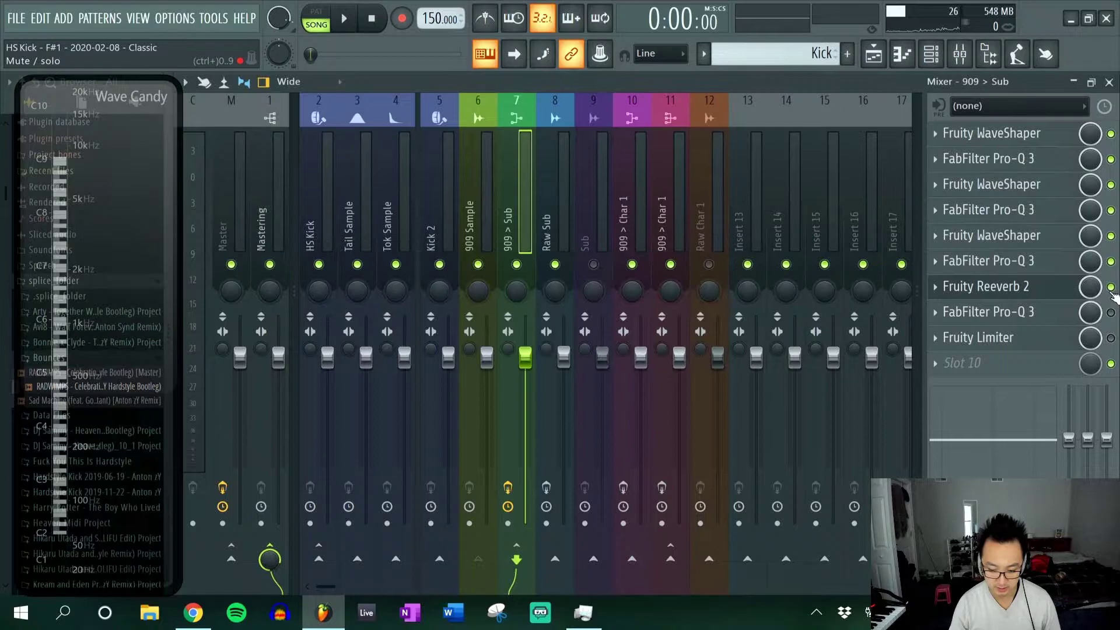
pyautogui.press('space')
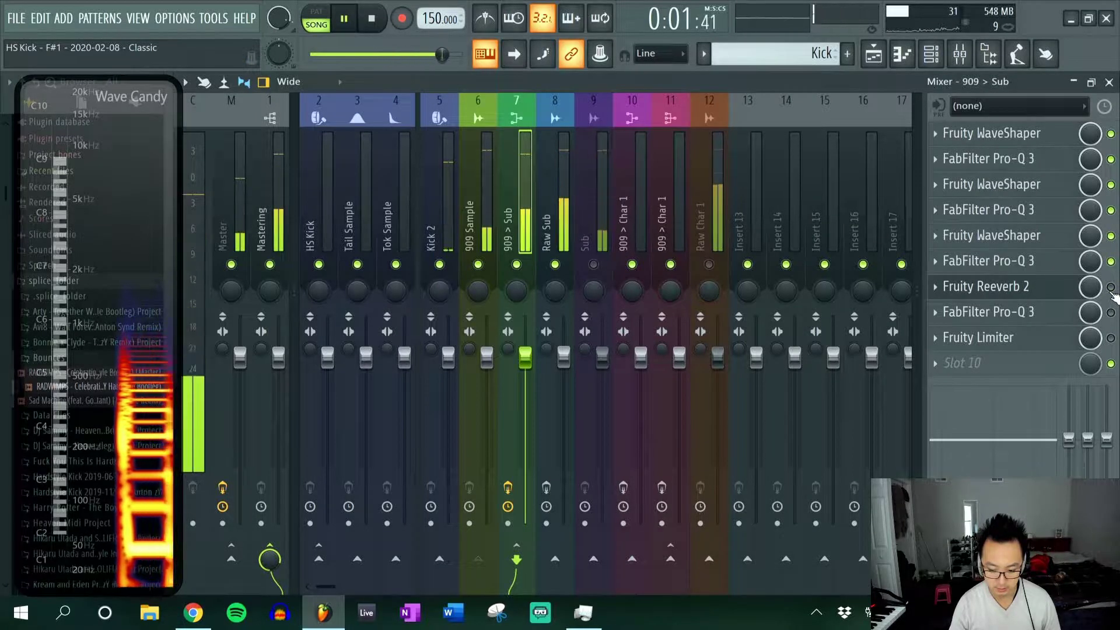
pyautogui.press('space')
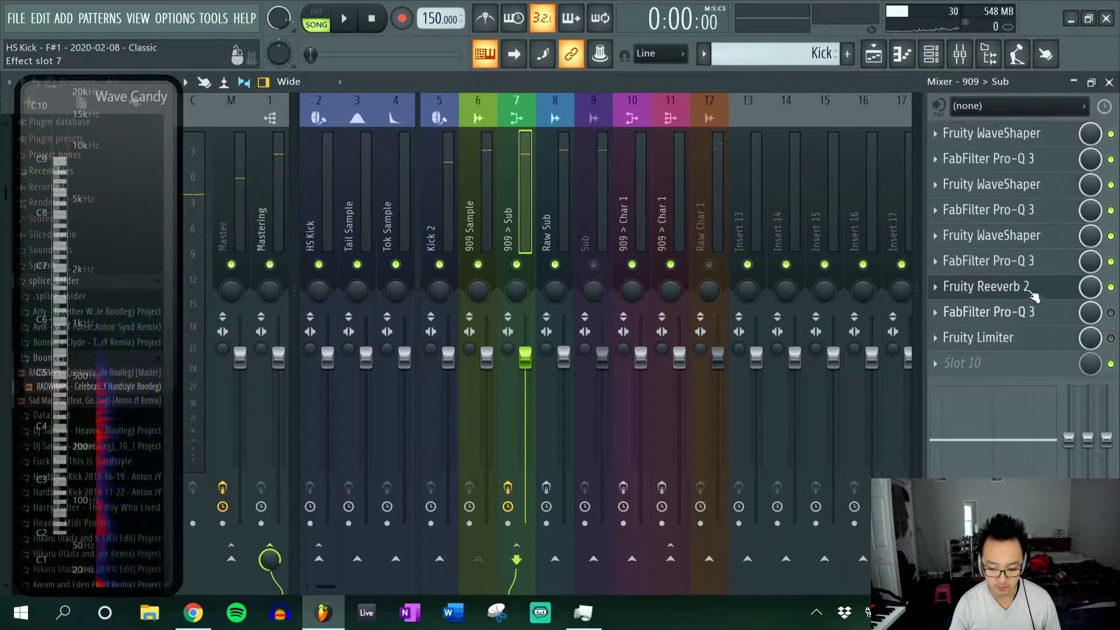
# Check the brickwall low cut of the FabFilter Pro-Q 3 in slot 8 of 909 > Sub, enable it and play the result.
pyautogui.click(1038, 317)
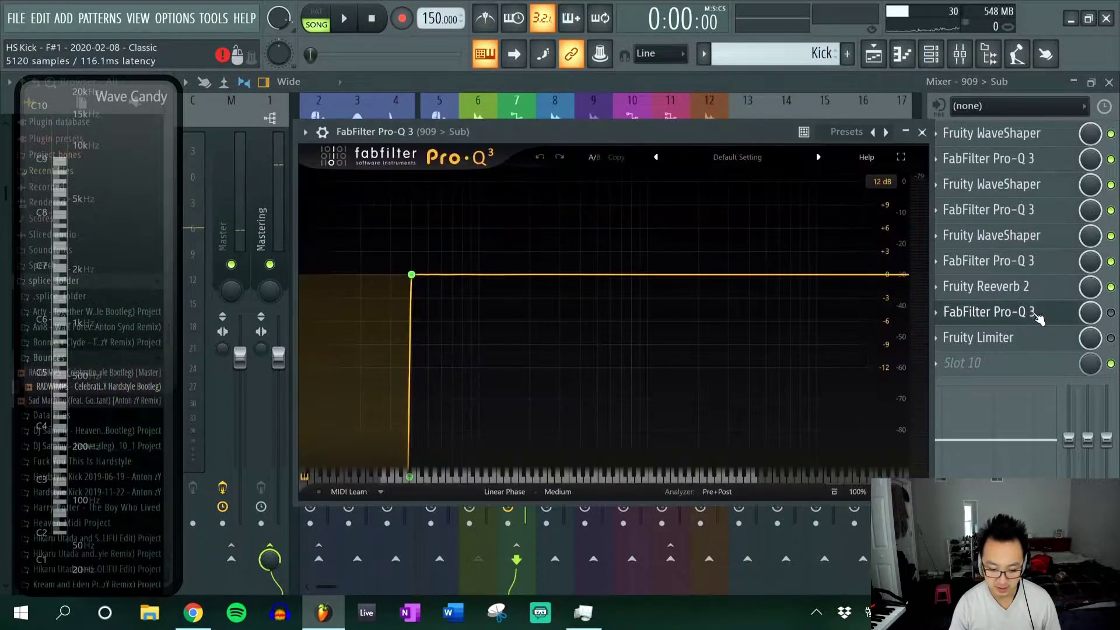
pyautogui.moveTo(414, 278)
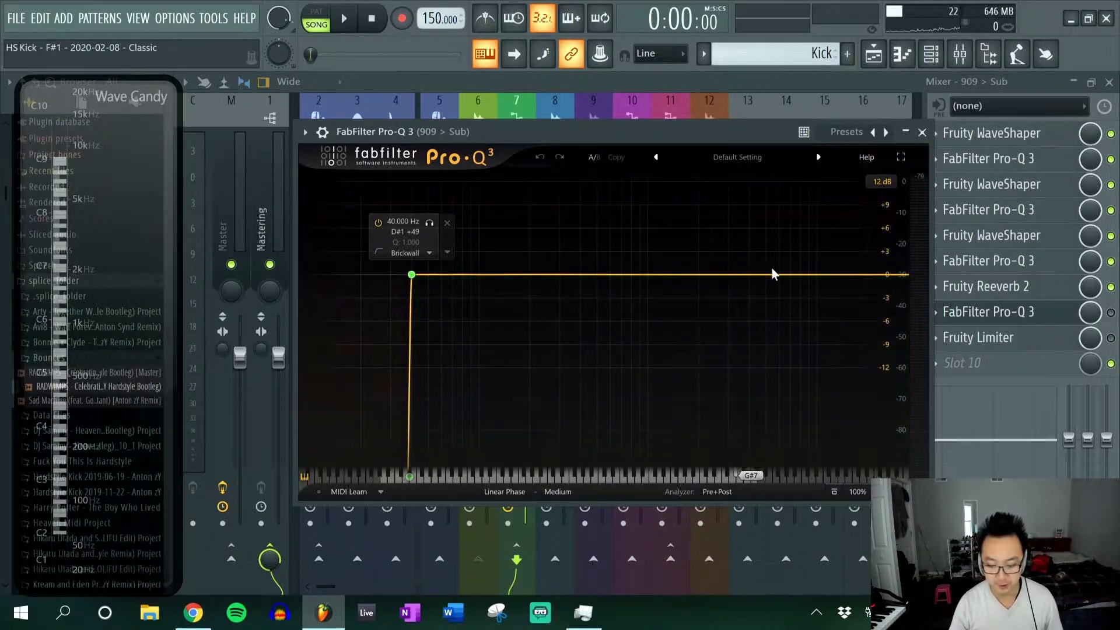
pyautogui.click(1111, 313)
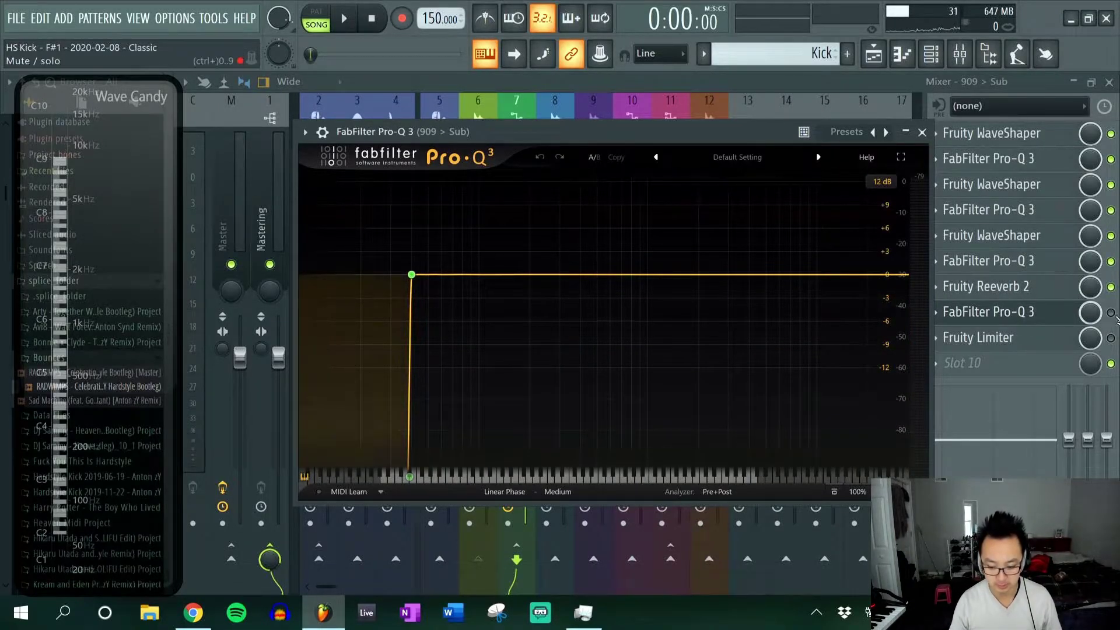
pyautogui.press('space')
pyautogui.click(1048, 314)
pyautogui.press('space')
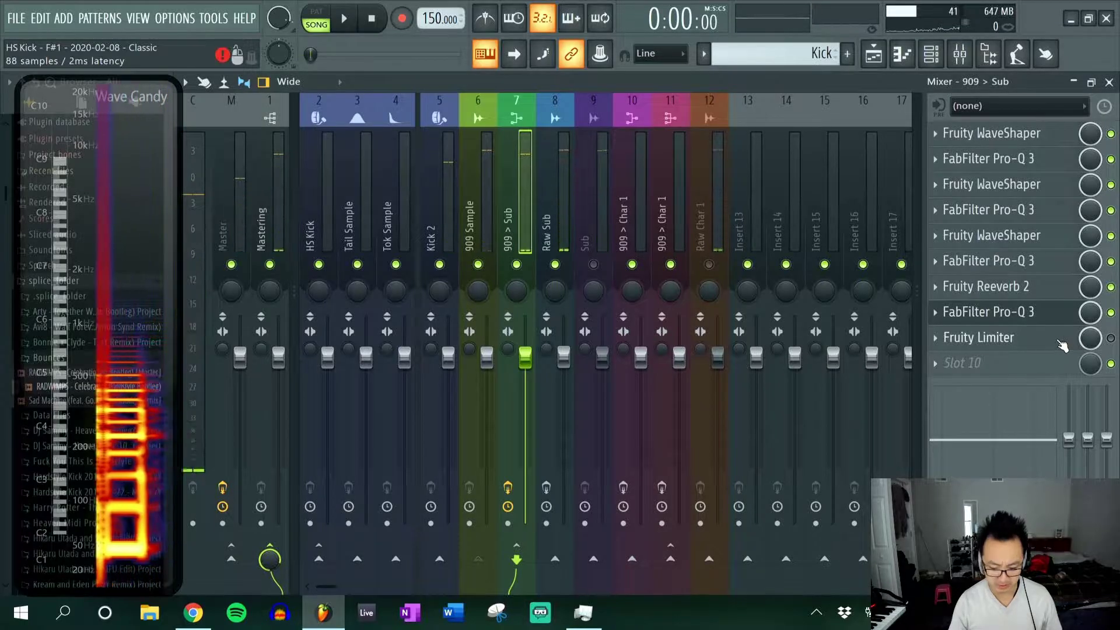
# Review the Fruity Limiter's settings and preset list in slot 9 of 909 > Sub, then enable the limiter during playback.
pyautogui.click(1070, 346)
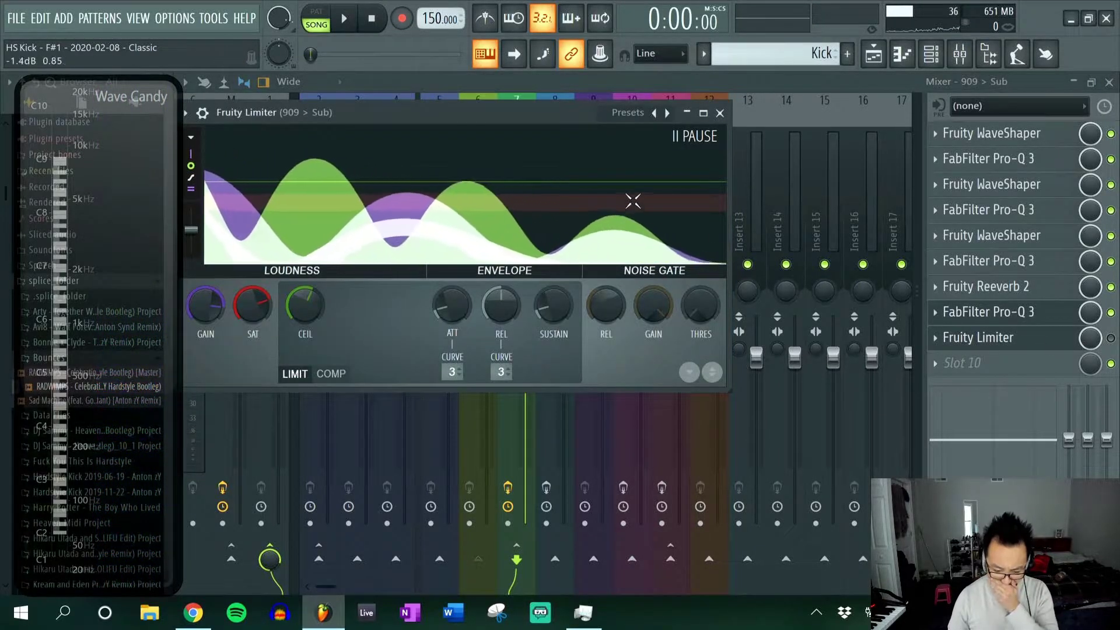
pyautogui.click(666, 113)
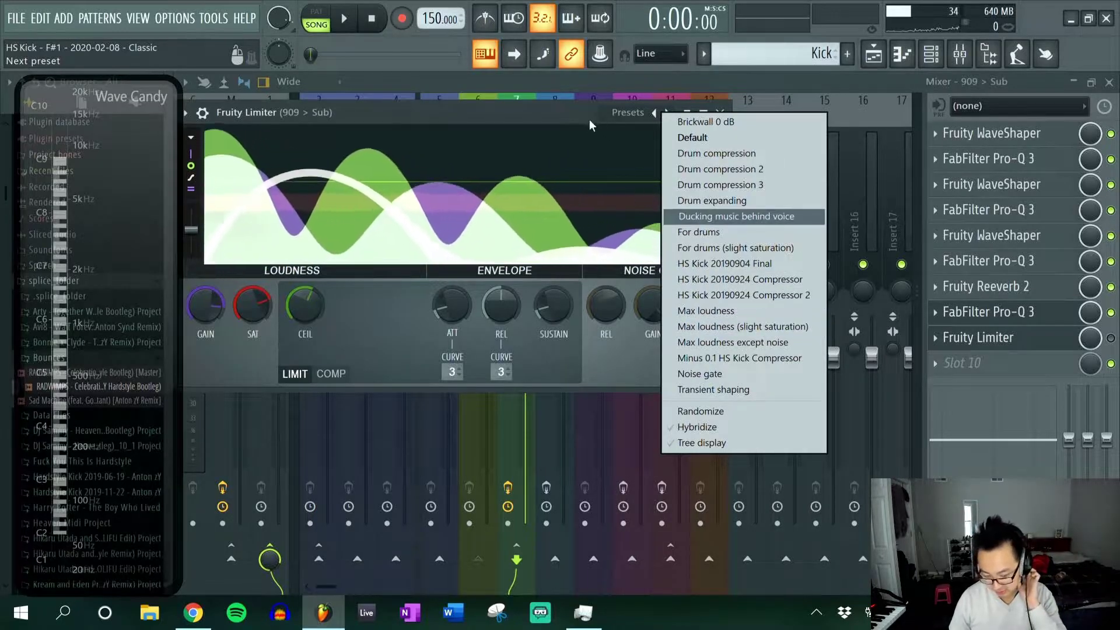
pyautogui.click(723, 216)
pyautogui.press('space')
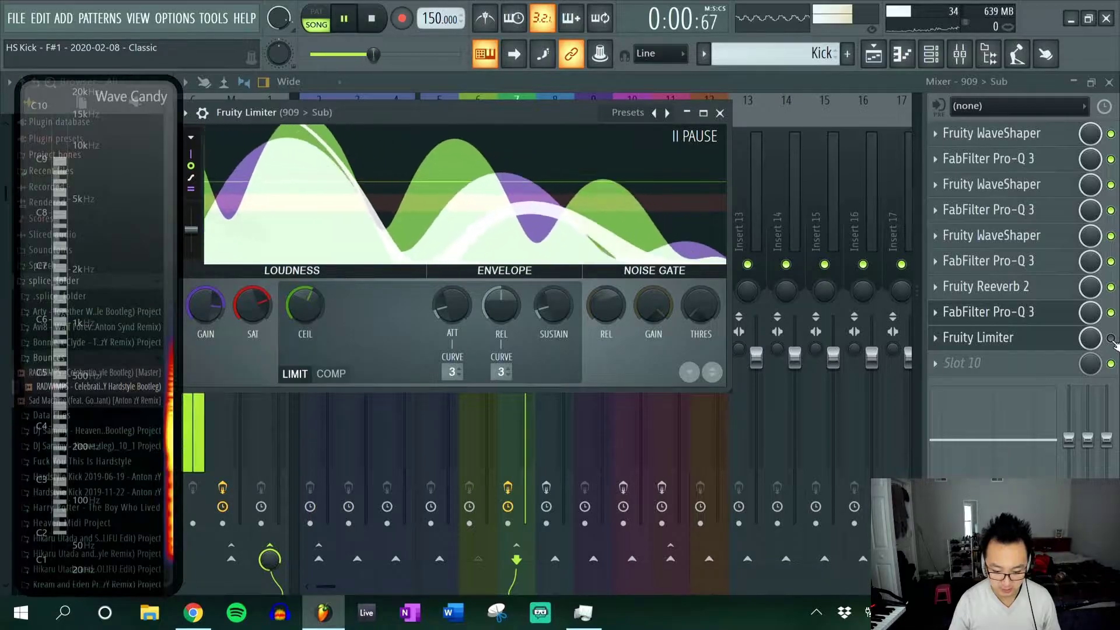
pyautogui.click(1112, 339)
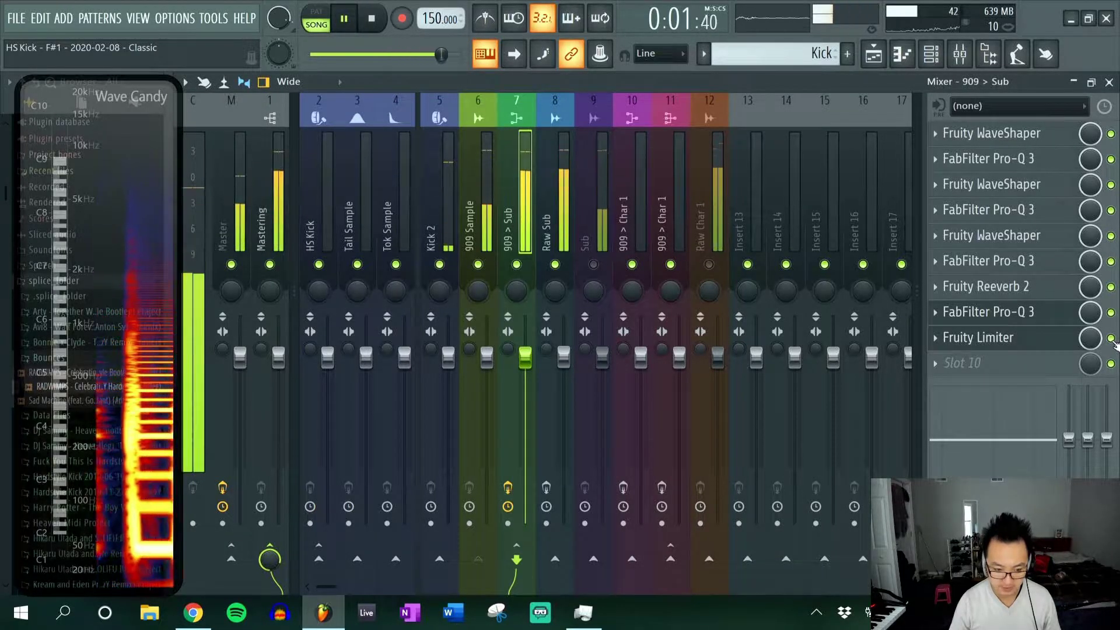
pyautogui.press('space')
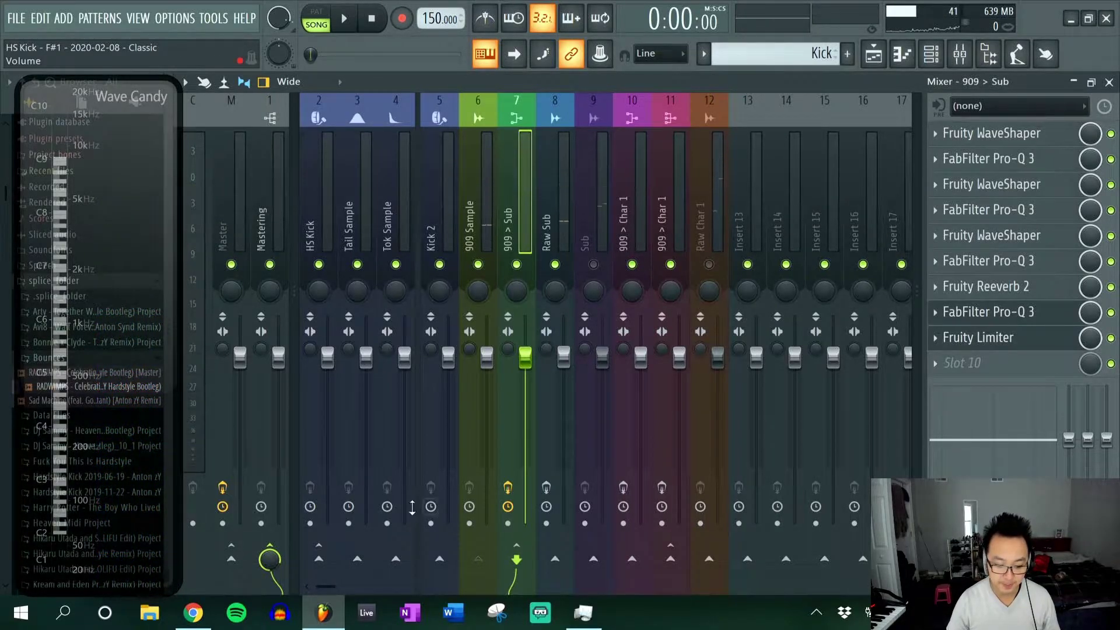
# Arm the 909 > Sub track for recording and close the mixer and plugin windows to reveal the playlist.
pyautogui.click(508, 524)
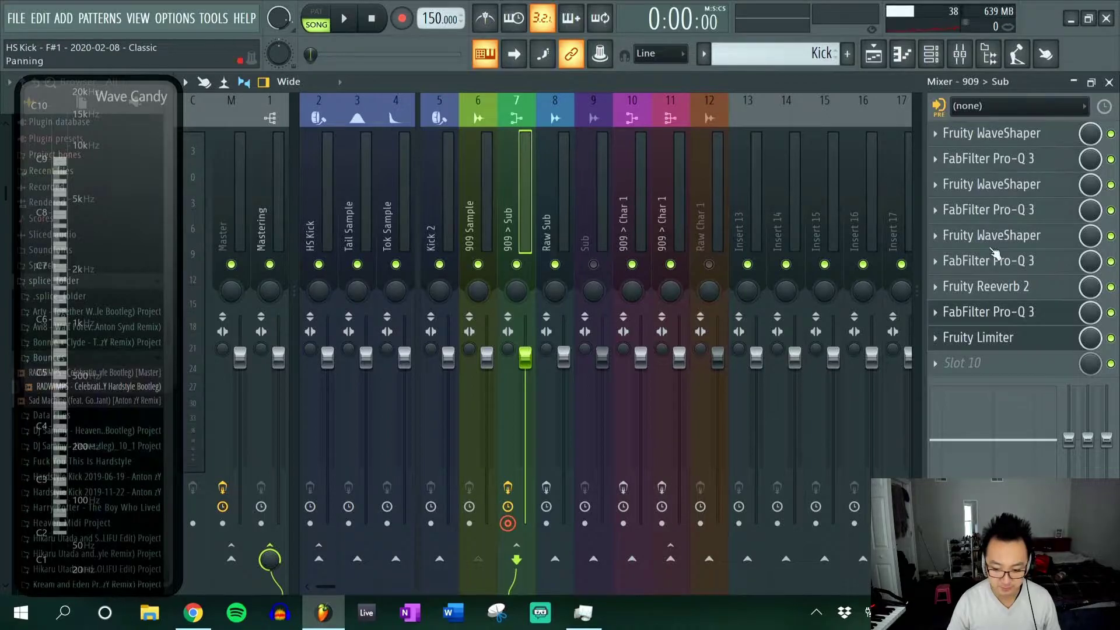
pyautogui.click(1110, 82)
pyautogui.click(923, 125)
pyautogui.click(922, 132)
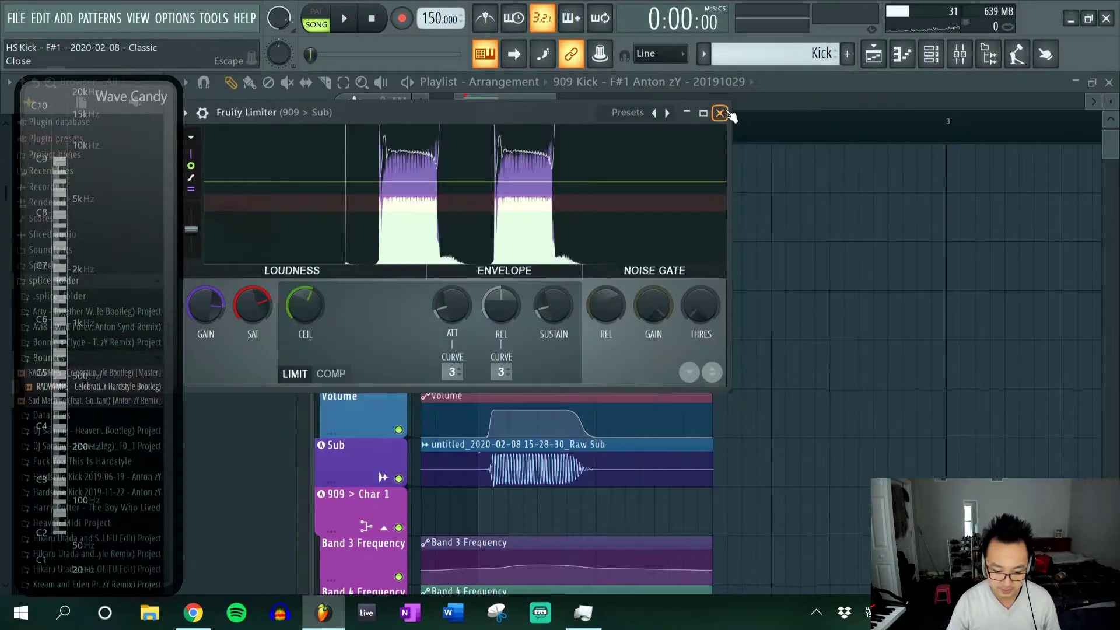
pyautogui.click(720, 113)
# Select the playlist range from the Start marker to bar 2 and clear the selection.
pyautogui.scroll(2, 495, 138)
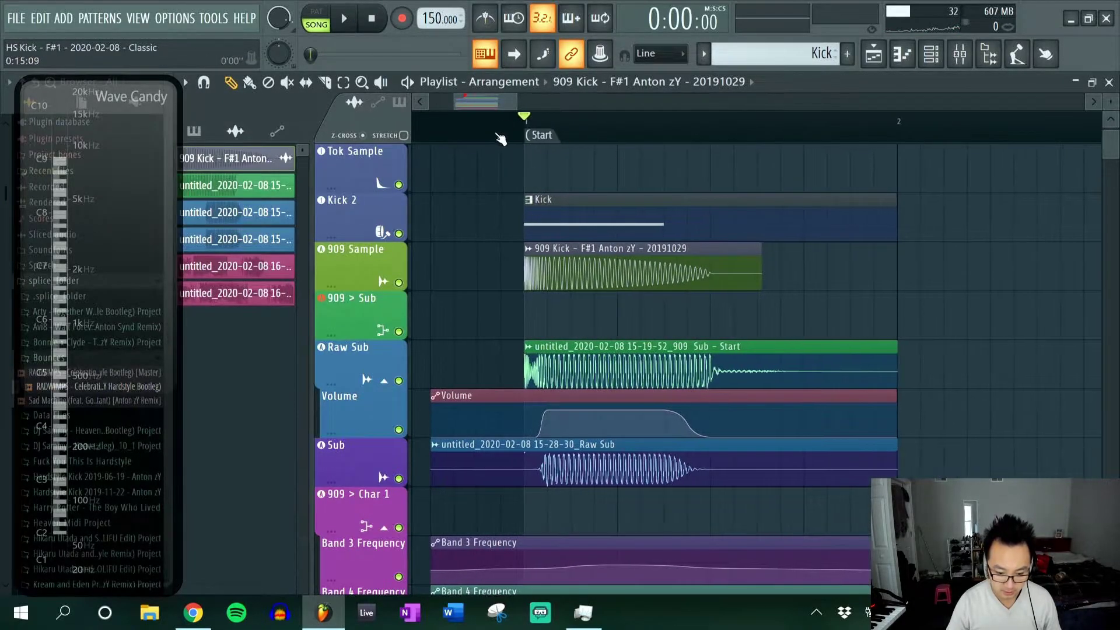
pyautogui.moveTo(524, 125); pyautogui.dragTo(896, 135)
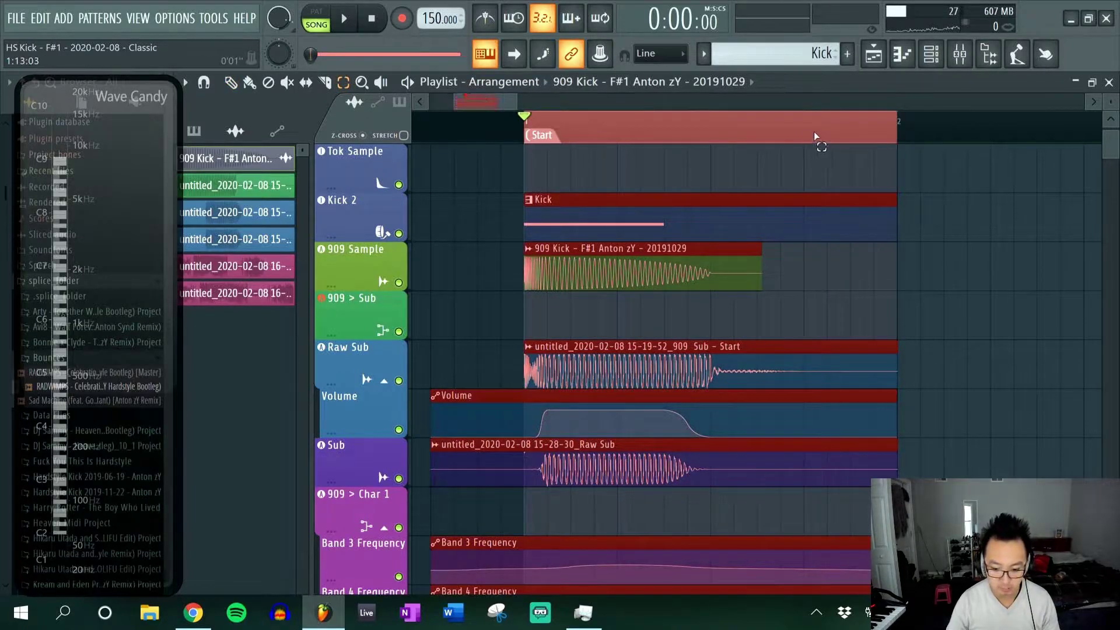
pyautogui.click(744, 212)
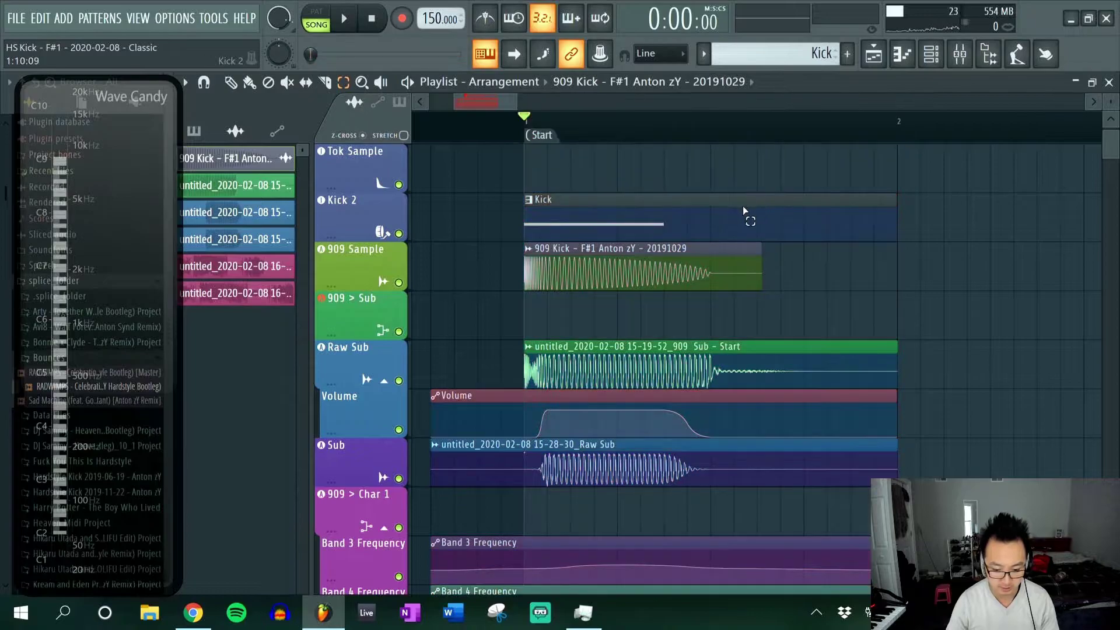
# Disarm the 909 > Sub track, turn off its effects and routing, and return to the playlist with Raw Sub selected in the mixer.
pyautogui.scroll(-3, 741, 207)
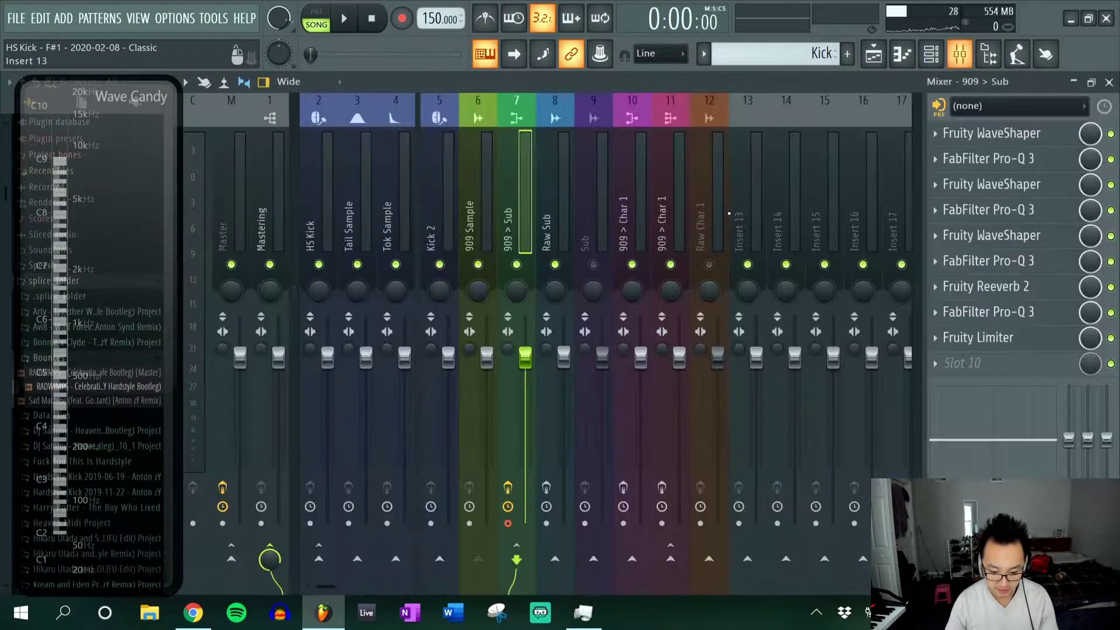
pyautogui.press('F9')
pyautogui.click(508, 523)
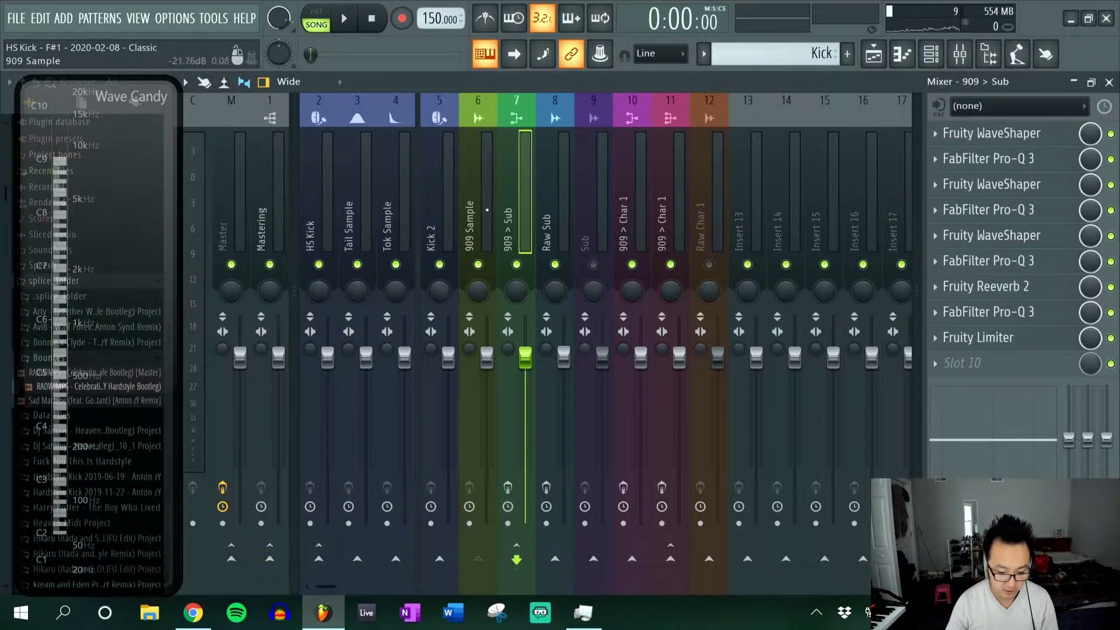
pyautogui.press('Left')
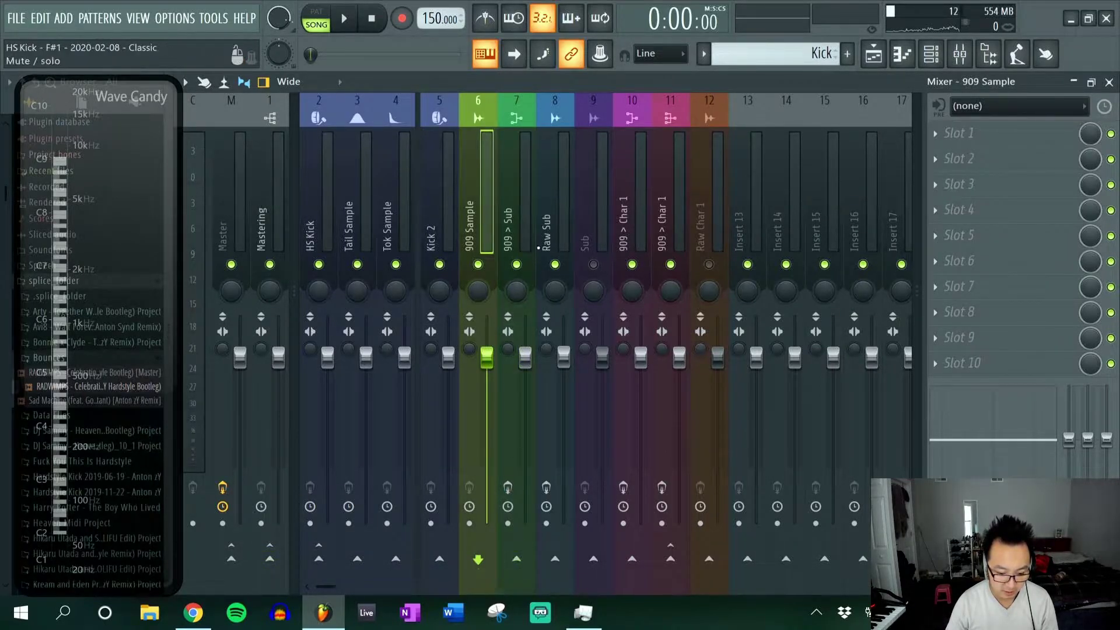
pyautogui.click(547, 224)
pyautogui.click(1108, 82)
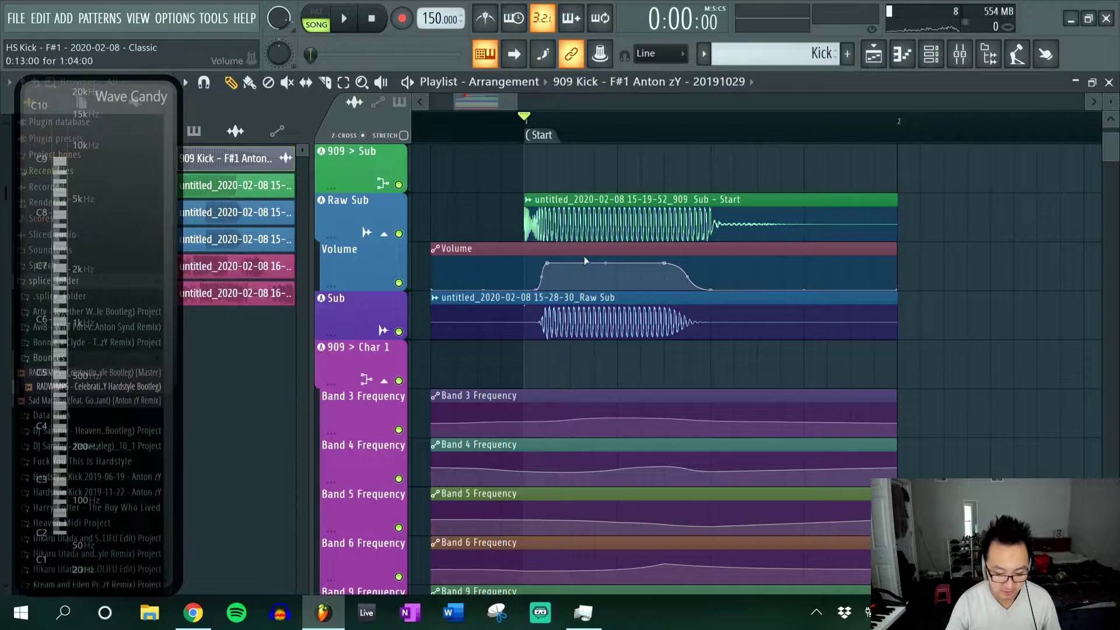
# Examine how the Raw Sub recording lines up with the Start marker, its Volume automation and the bounced Sub clip.
pyautogui.scroll(4, 570, 136)
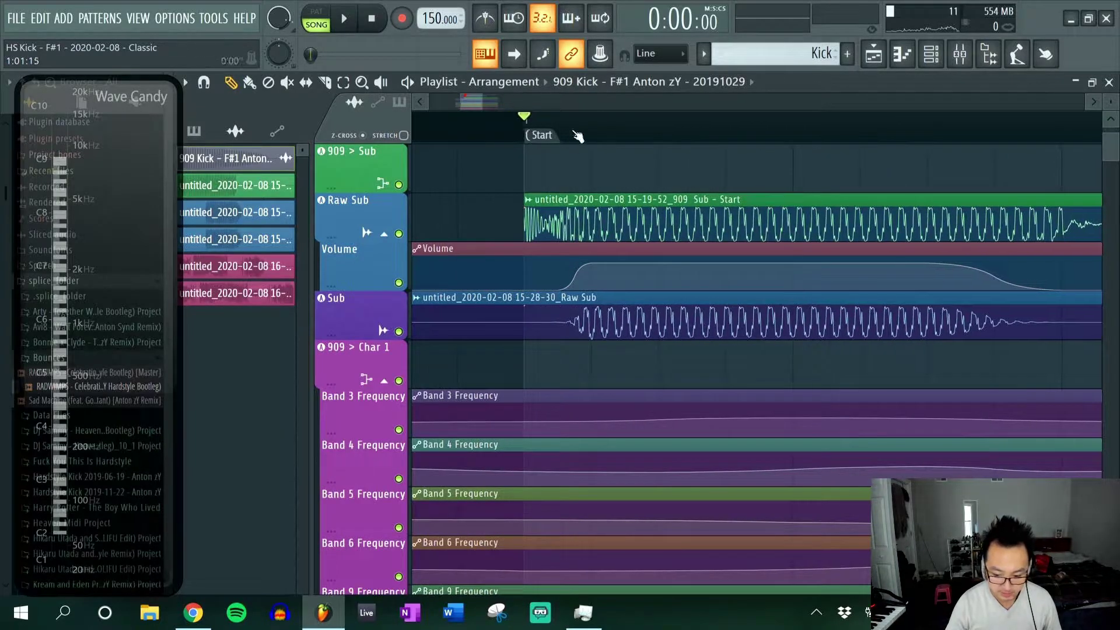
pyautogui.scroll(-2, 575, 136)
pyautogui.scroll(2, 699, 141)
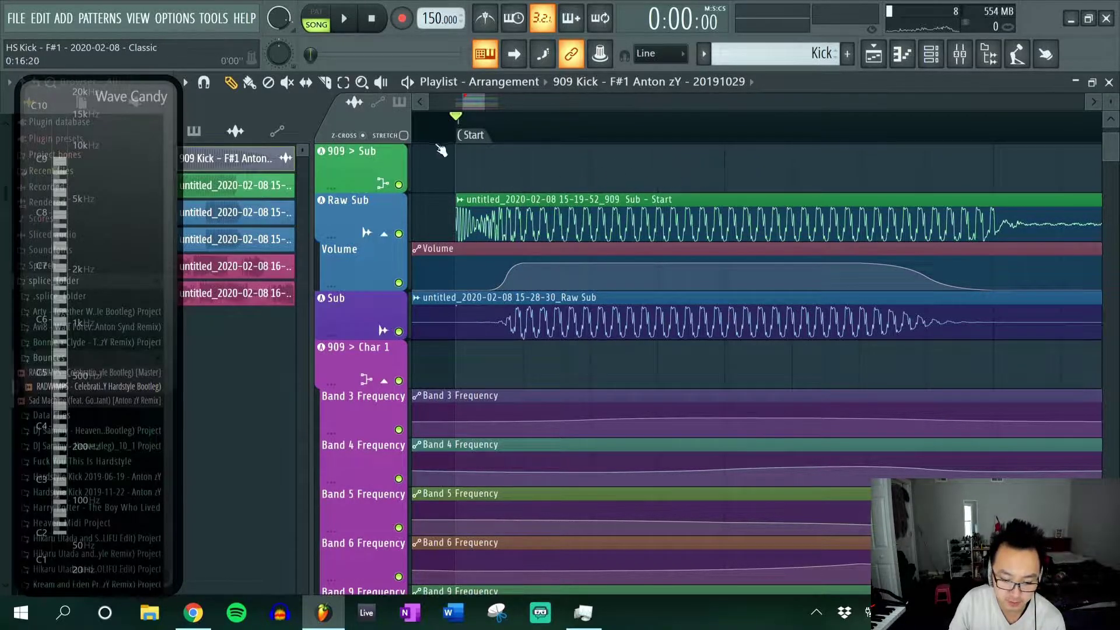
pyautogui.moveTo(462, 124); pyautogui.dragTo(523, 138)
pyautogui.click(490, 131)
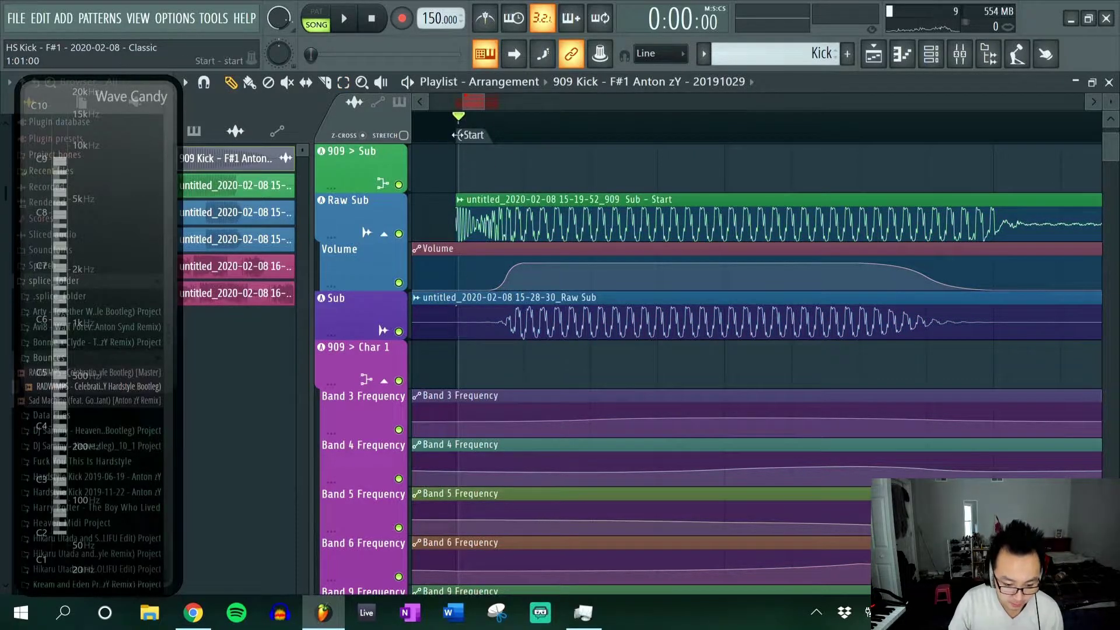
pyautogui.click(458, 125)
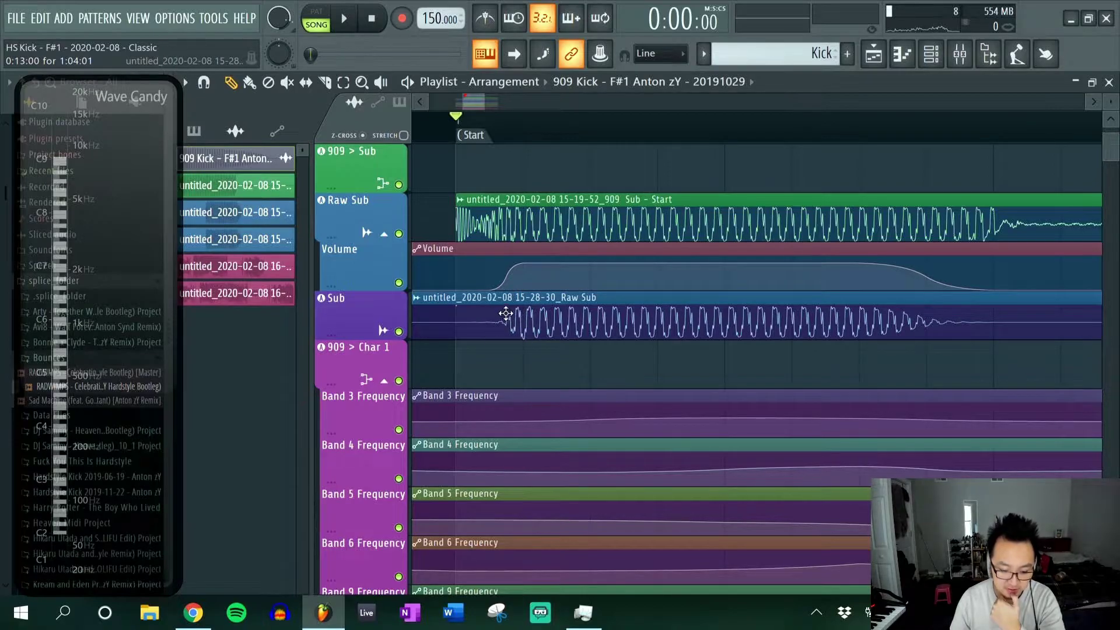
# Enable Raw Sub's effect slots, route the track to Mastering and play it.
pyautogui.press('F9')
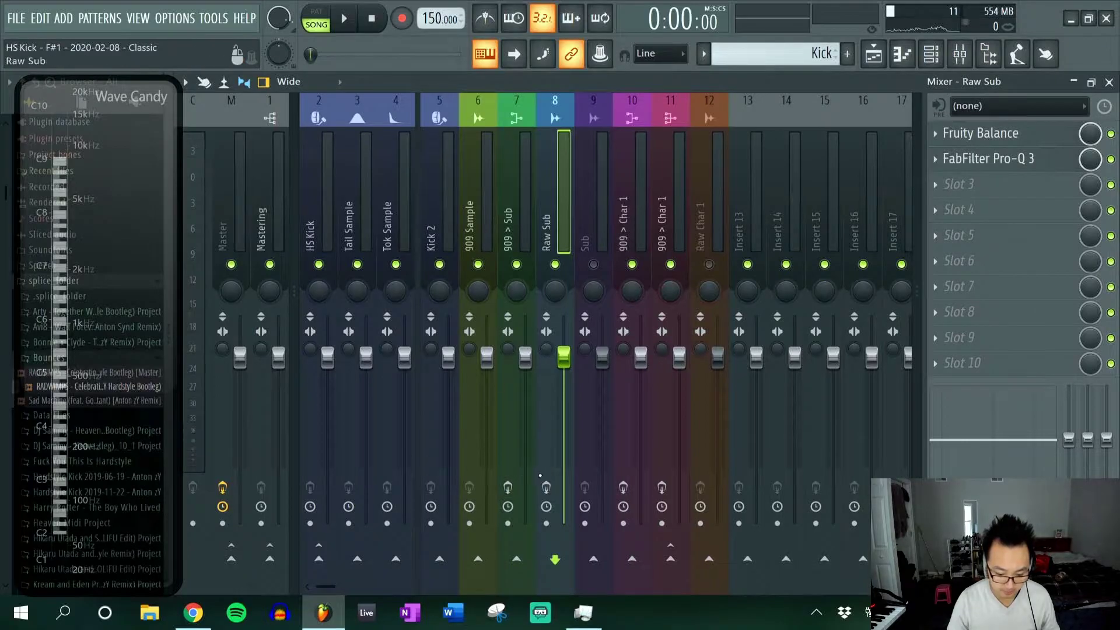
pyautogui.click(546, 487)
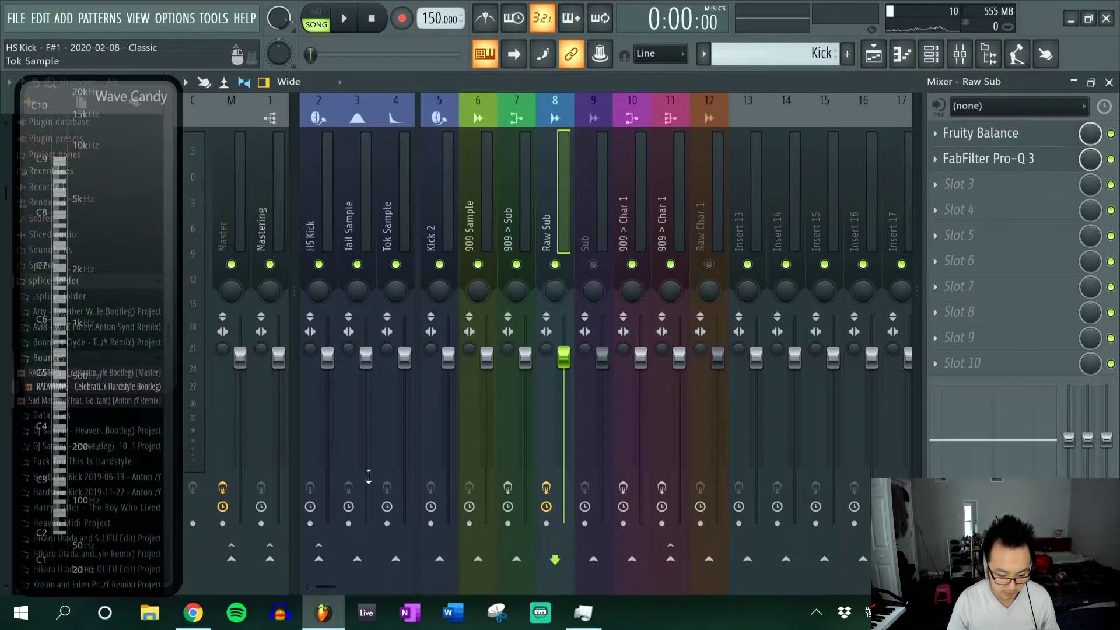
pyautogui.click(269, 558)
pyautogui.press('space')
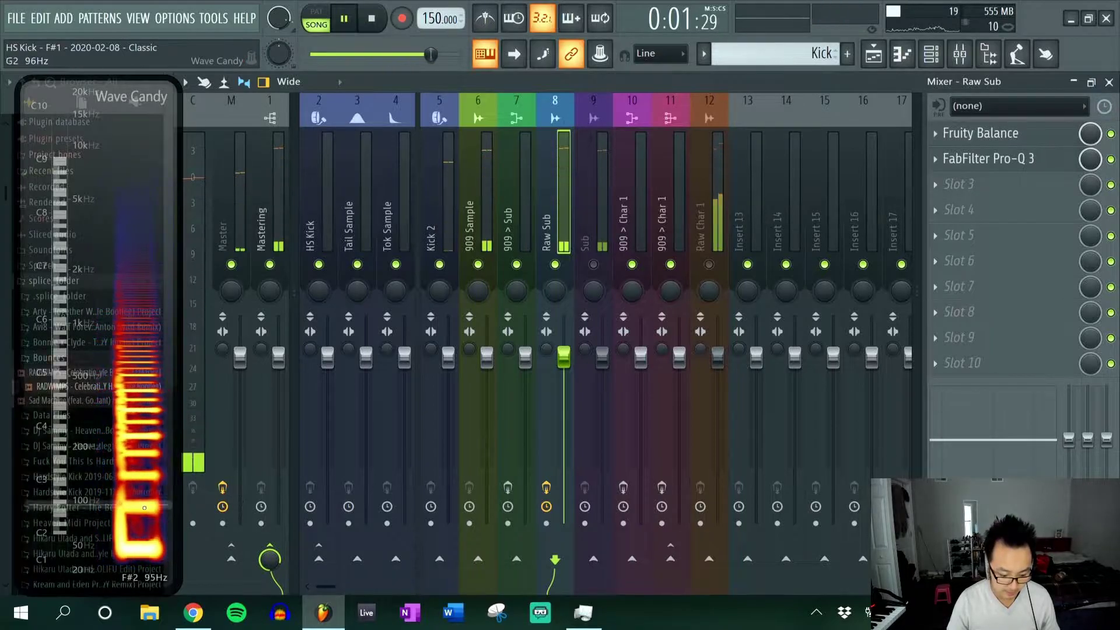
# Check the sub's fundamental on the Wave Candy spectrum during playback and dismiss the visualizer's settings window.
pyautogui.rightClick(139, 560)
pyautogui.click(169, 577)
pyautogui.press('space')
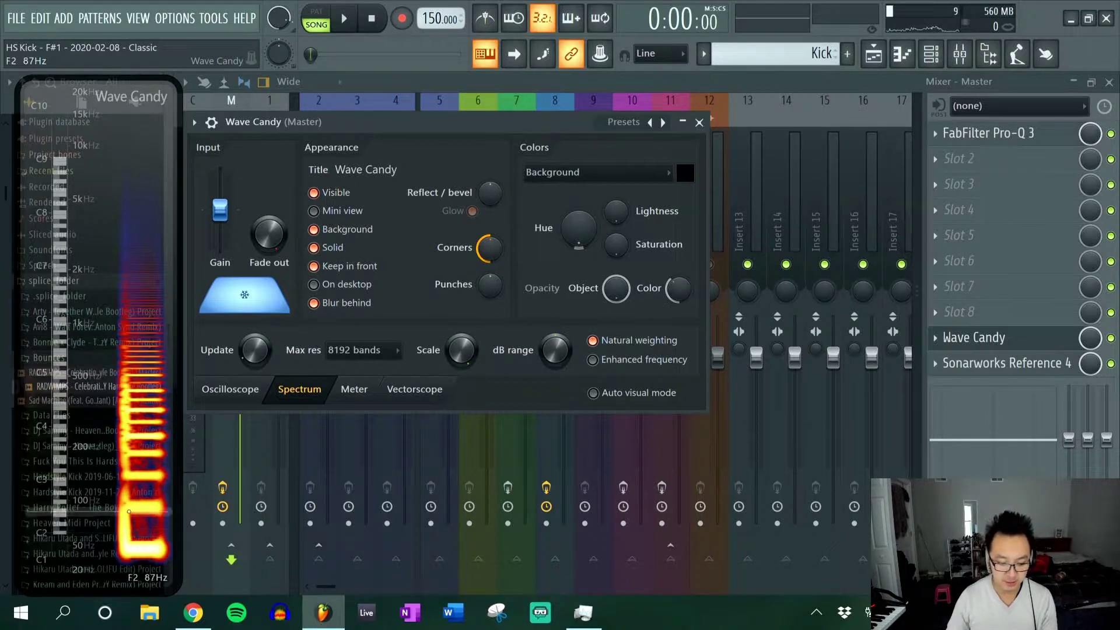
pyautogui.click(698, 122)
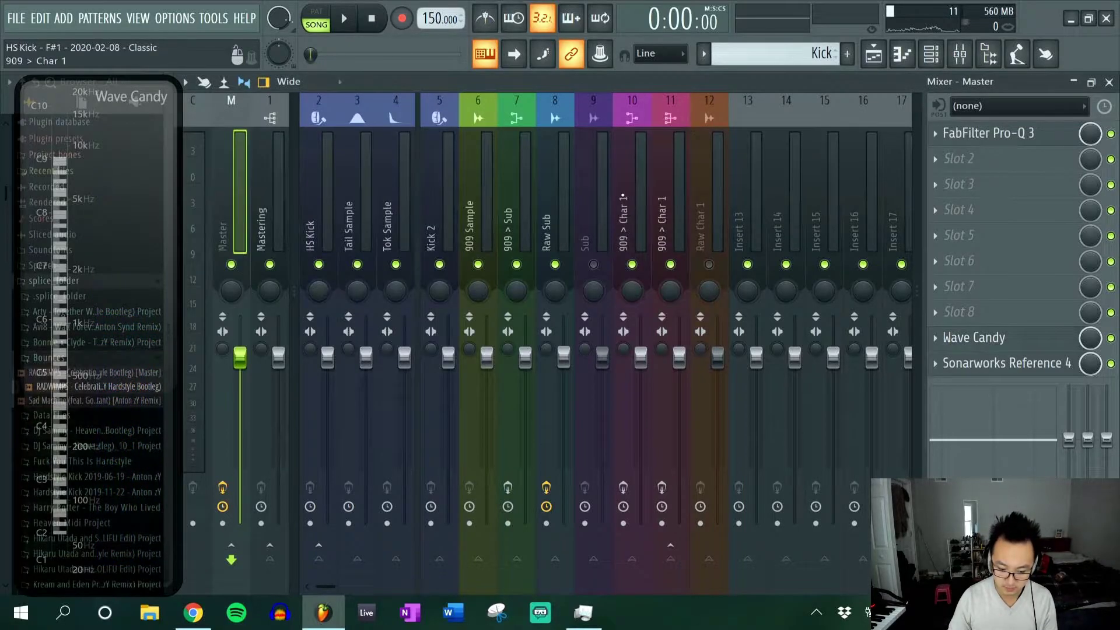
# Unmute the Sub mixer track, turn off Raw Sub's effect slots and close the mixer.
pyautogui.click(556, 204)
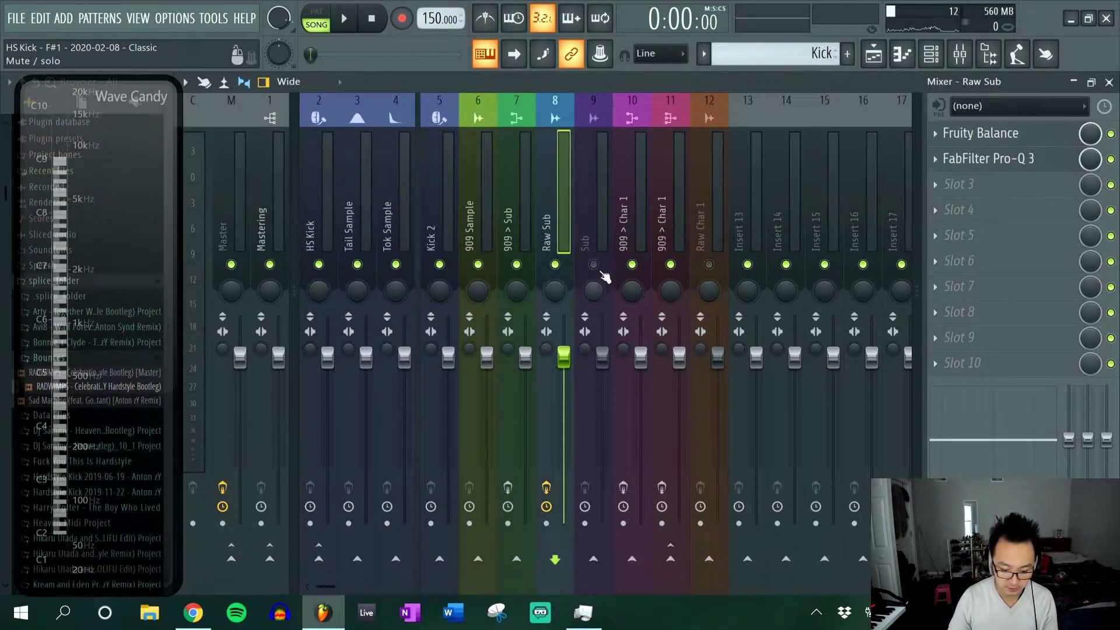
pyautogui.click(593, 264)
pyautogui.click(546, 488)
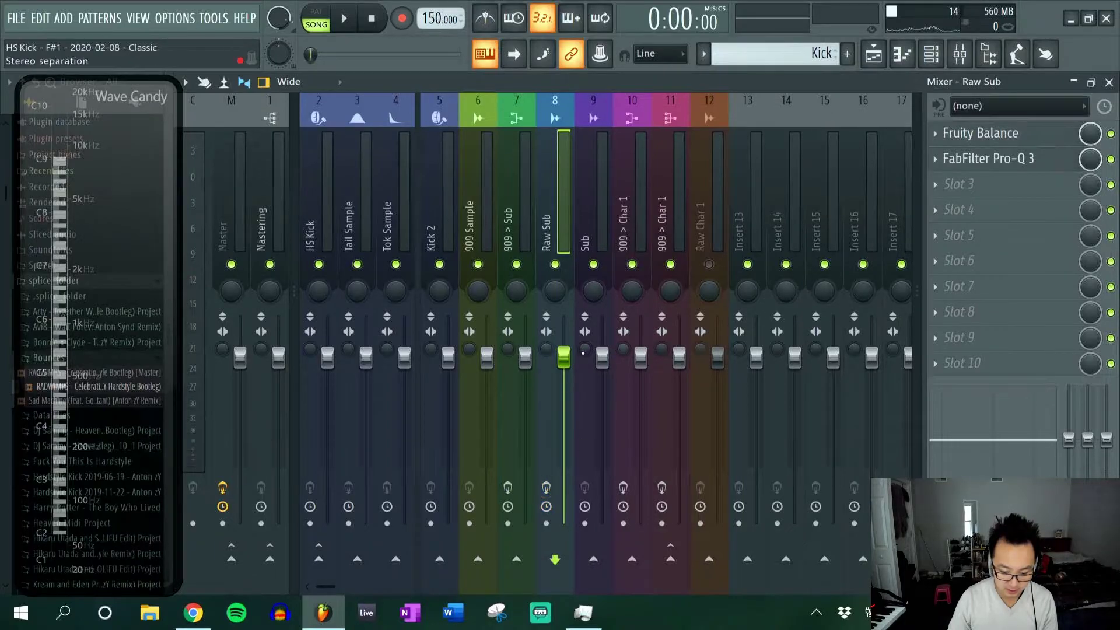
pyautogui.rightClick(574, 362)
pyautogui.click(1030, 242)
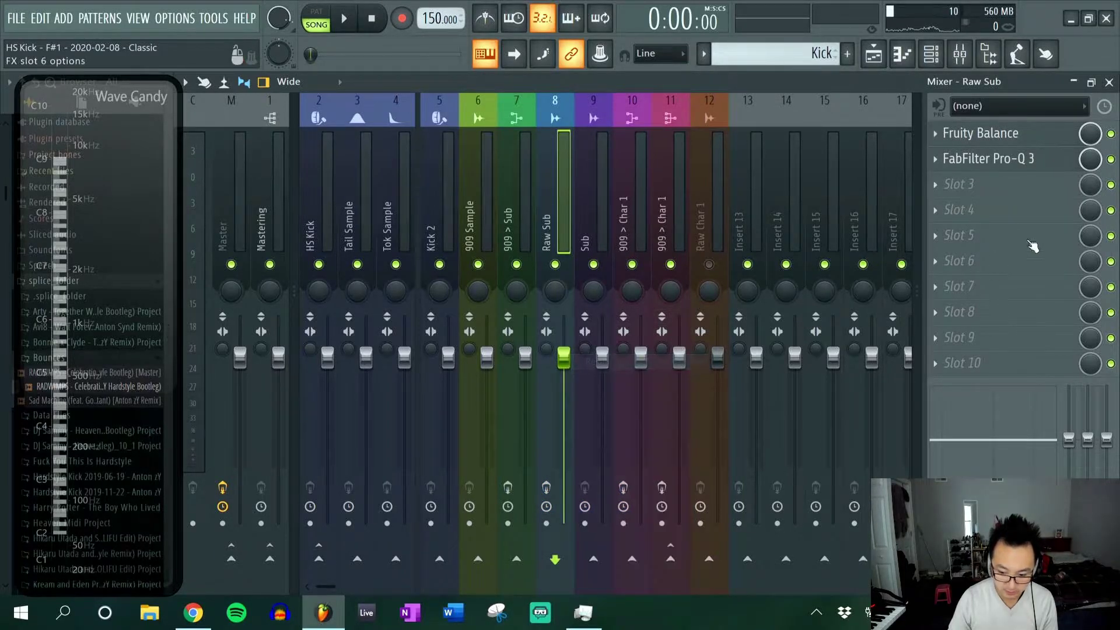
pyautogui.click(1109, 81)
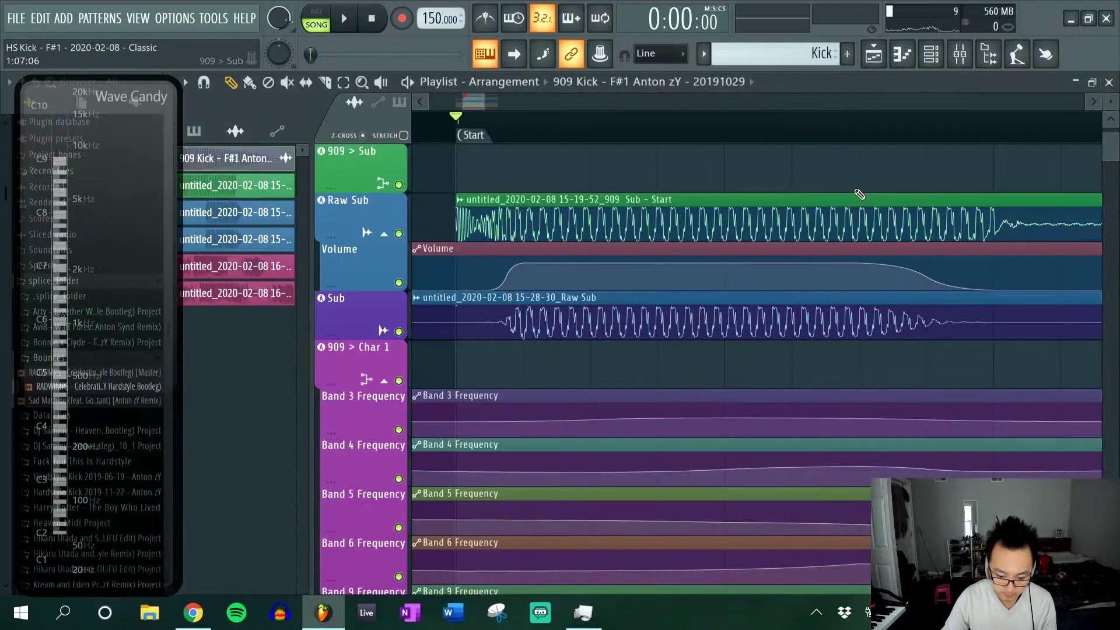
# Route 909 Sample to the first 909 > Char 1 track in the mixer and enable that track's effect slots.
pyautogui.scroll(-2, 748, 253)
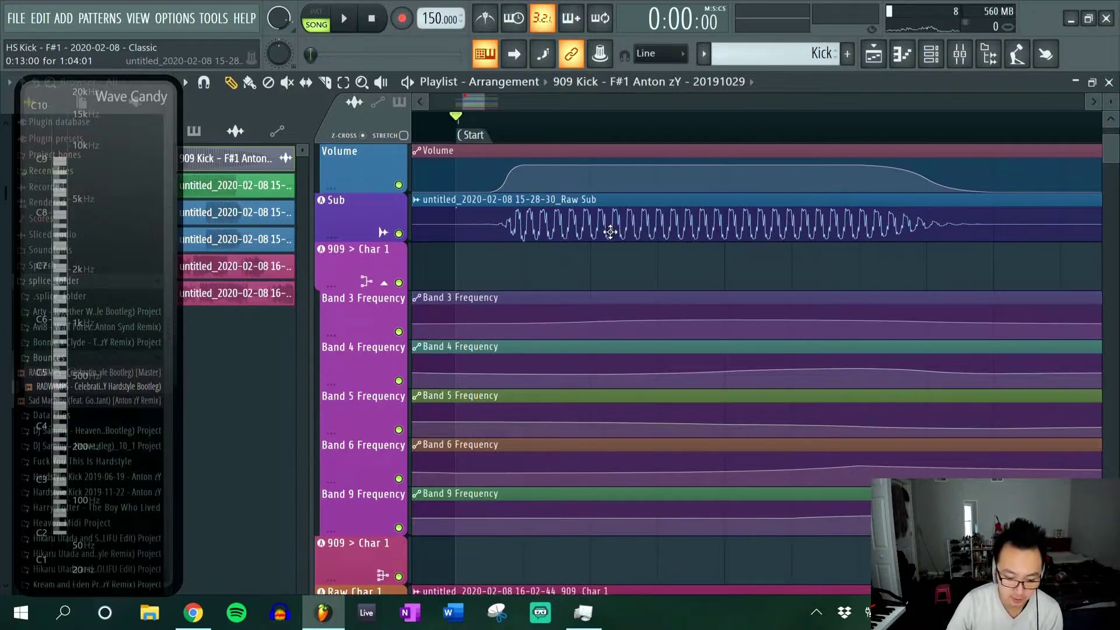
pyautogui.scroll(-1, 607, 235)
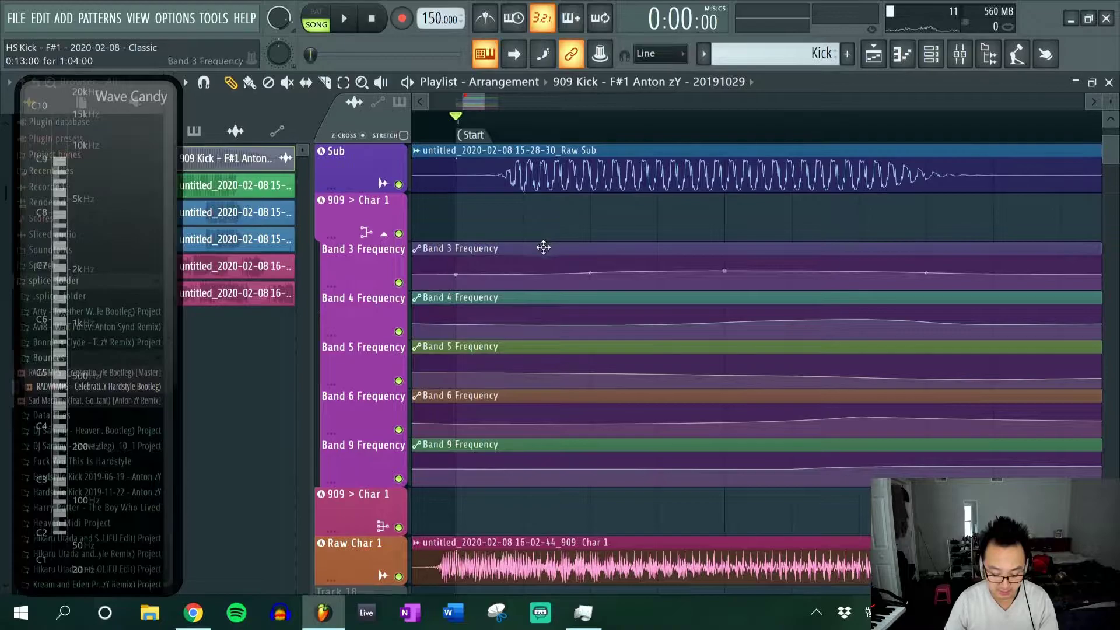
pyautogui.press('F9')
pyautogui.click(593, 209)
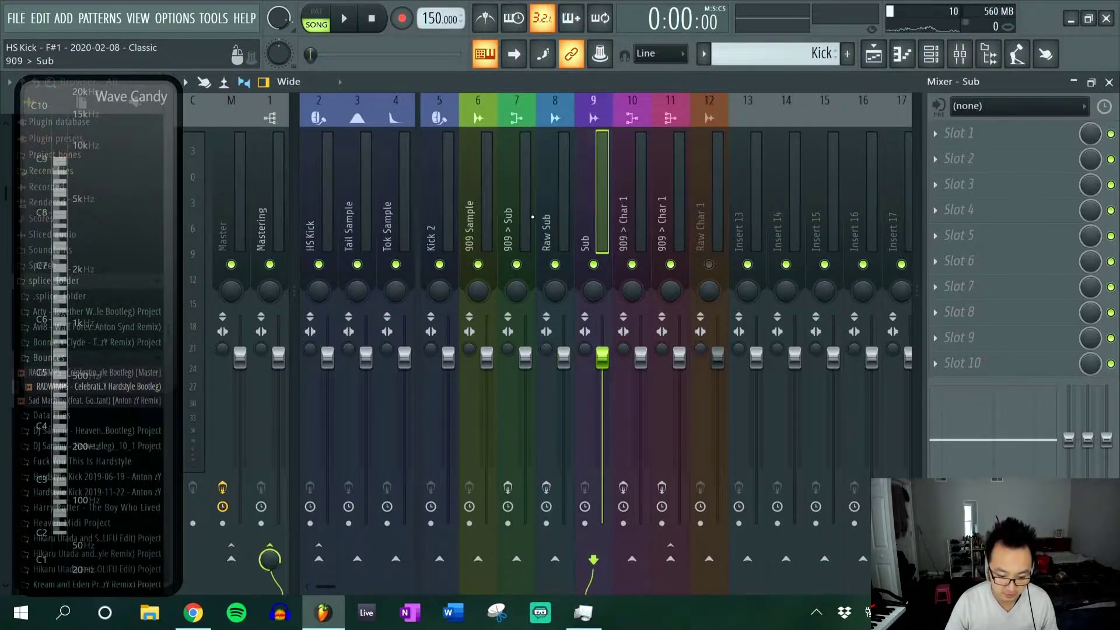
pyautogui.click(517, 217)
pyautogui.click(471, 225)
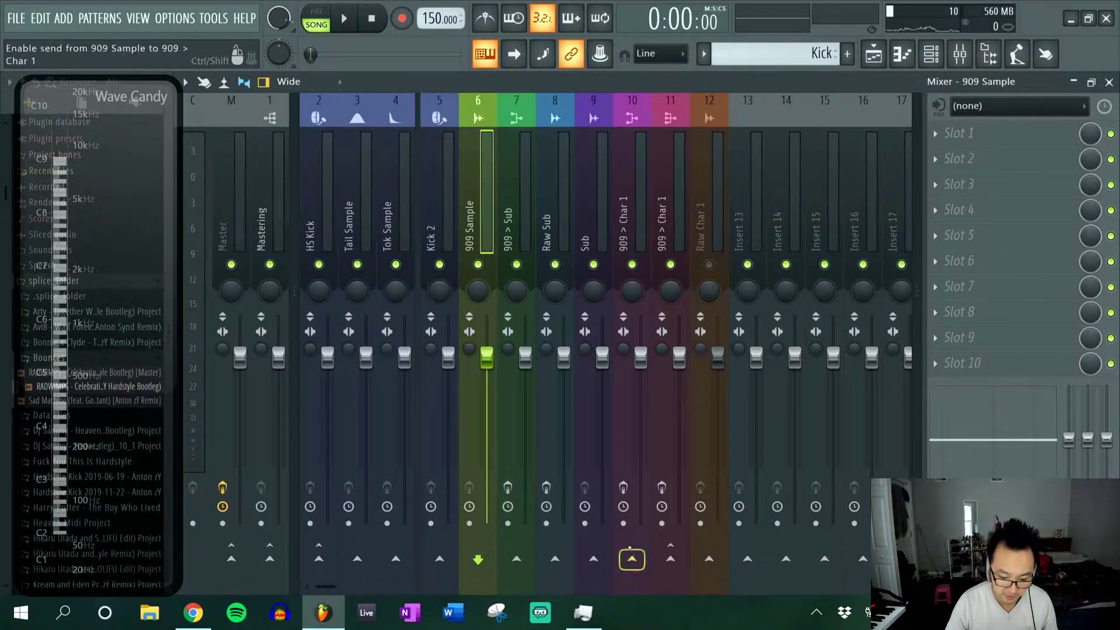
pyautogui.click(631, 559)
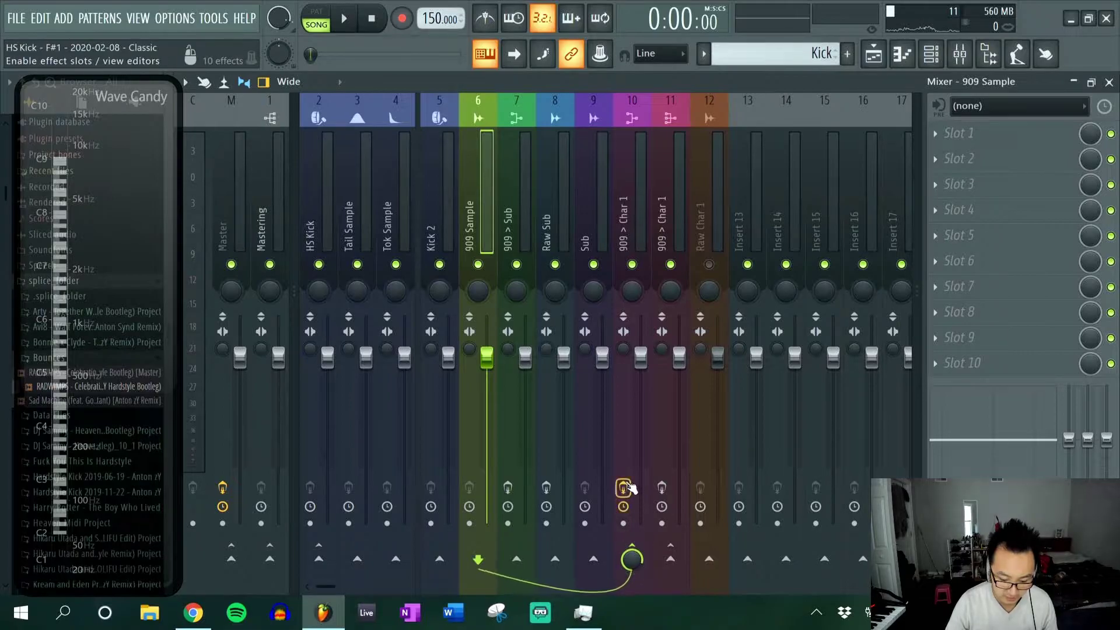
pyautogui.click(629, 232)
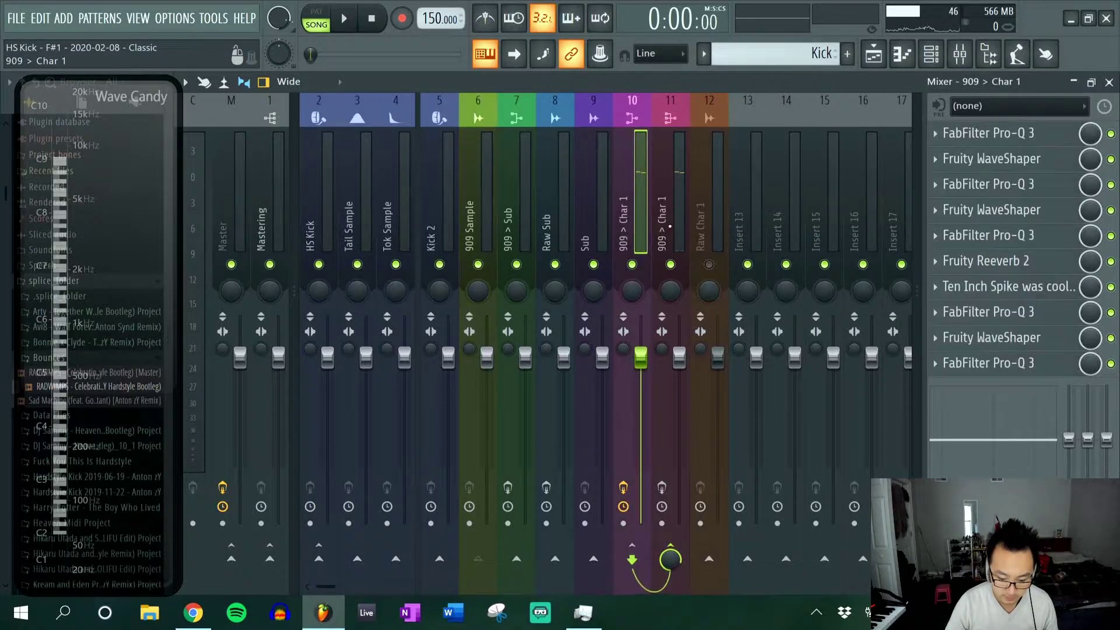
# Disable every effect on the first 909 > Char 1 track except the FabFilter Pro-Q 3 in slot 1, and mute the Sub track.
pyautogui.click(670, 227)
pyautogui.click(640, 220)
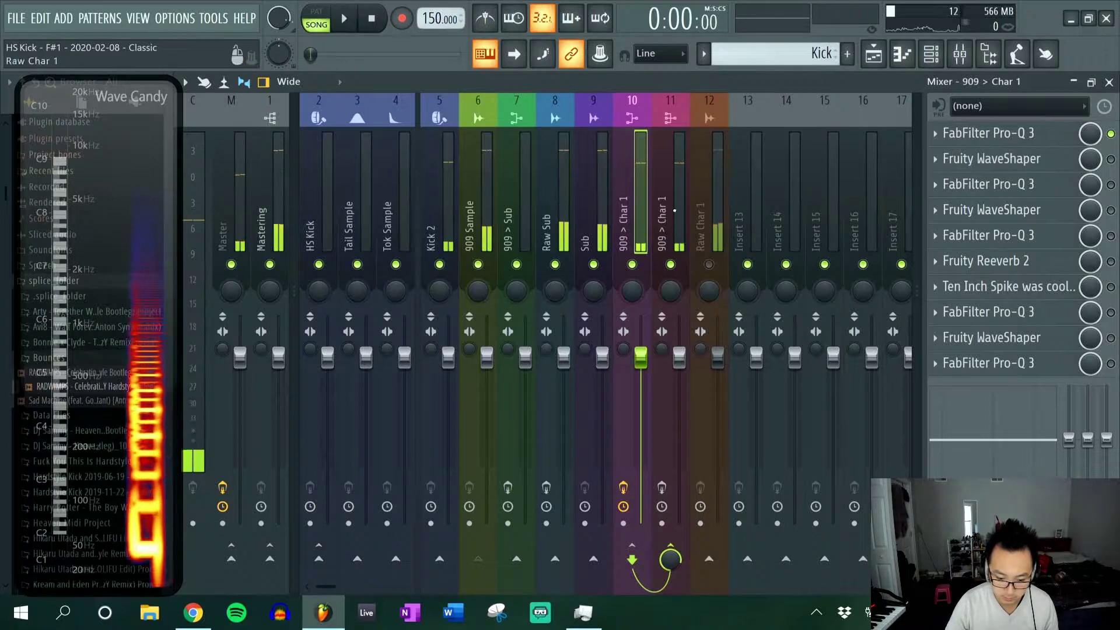
pyautogui.click(591, 205)
pyautogui.click(593, 265)
pyautogui.click(632, 234)
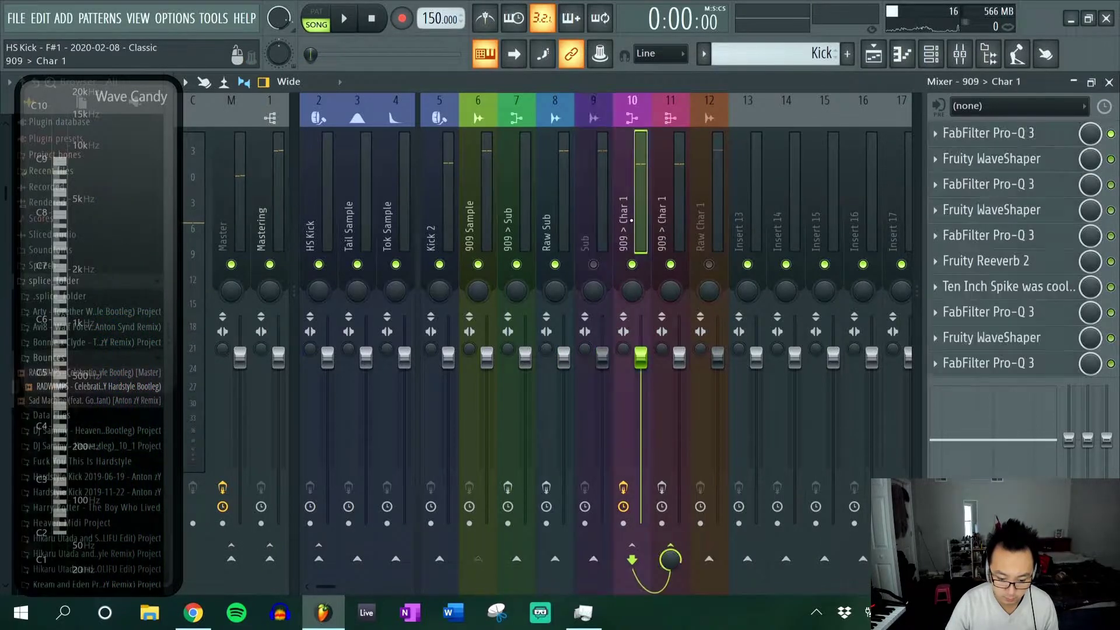
# Route the second 909 > Char 1 track (insert 11) to Mastering and play the kick.
pyautogui.click(279, 569)
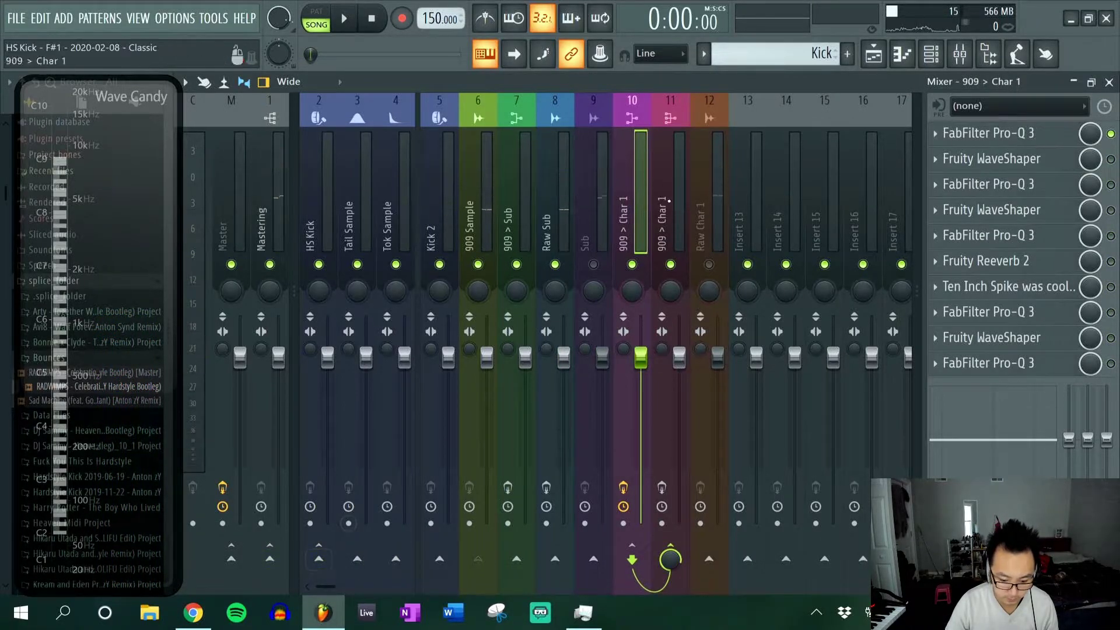
pyautogui.click(671, 559)
pyautogui.press('space')
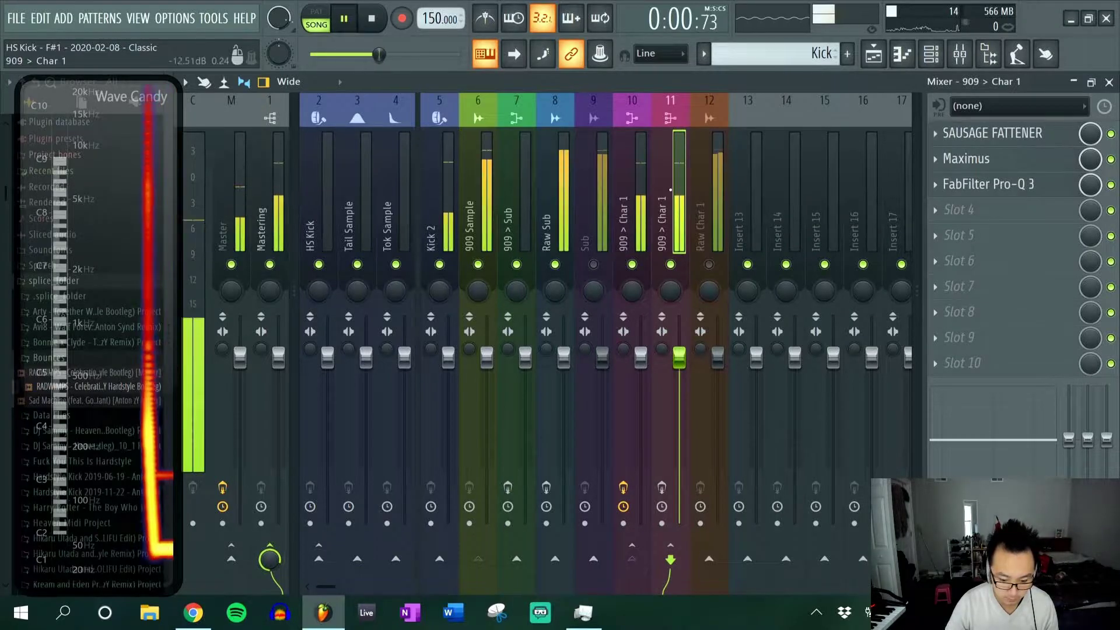
pyautogui.click(633, 227)
pyautogui.press('space')
# Examine the low cut and low shelf of the FabFilter Pro-Q 3 in slot 1 of the first 909 > Char 1 track.
pyautogui.click(1002, 135)
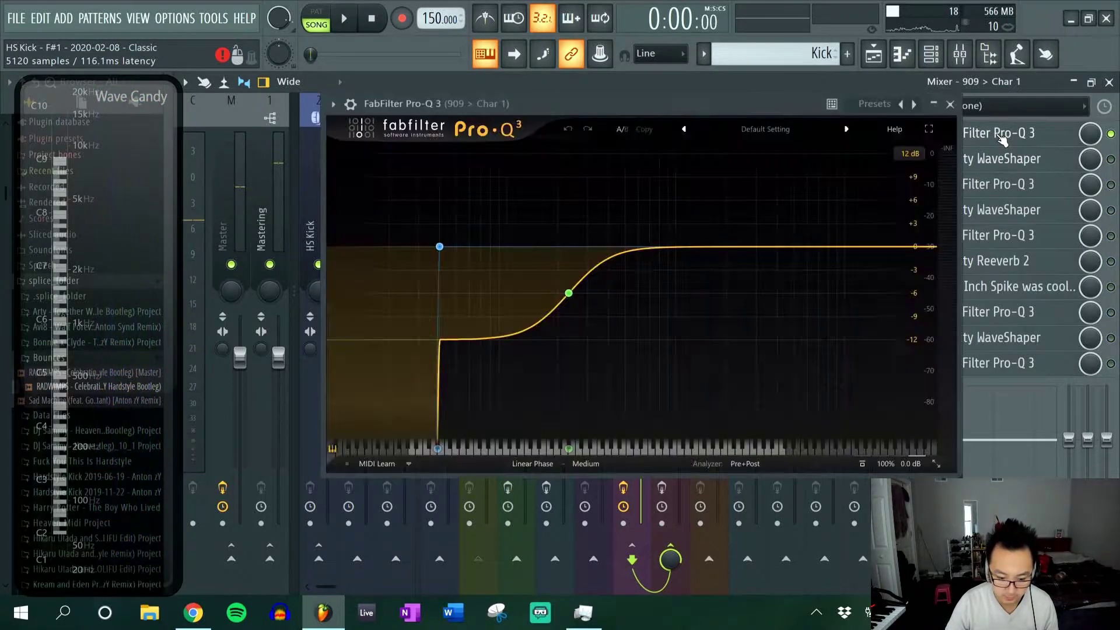
pyautogui.moveTo(561, 302)
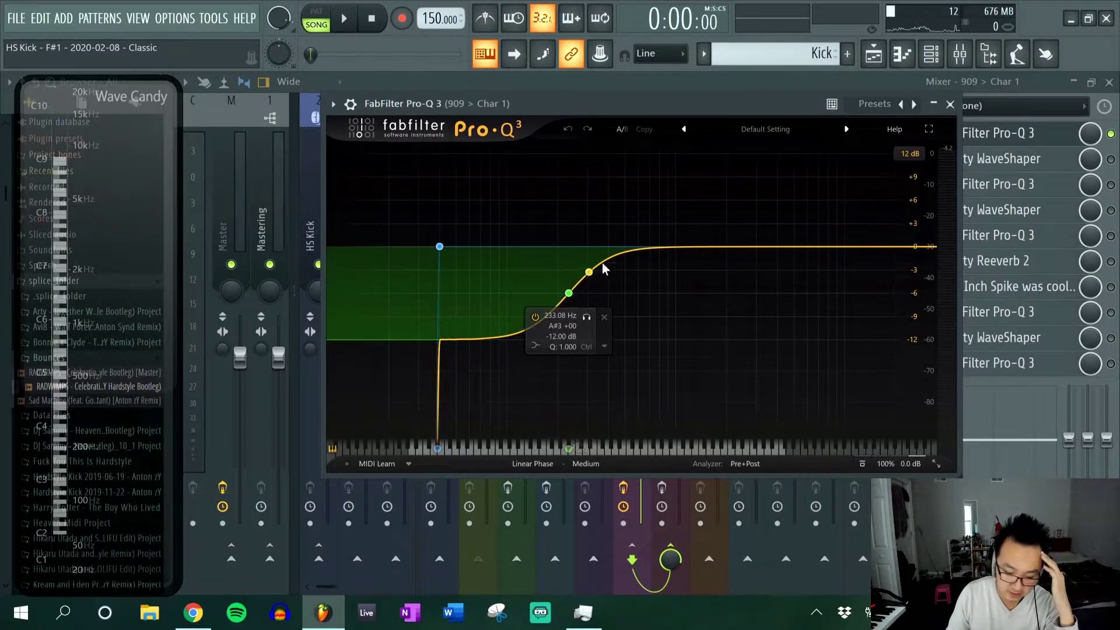
pyautogui.moveTo(455, 395)
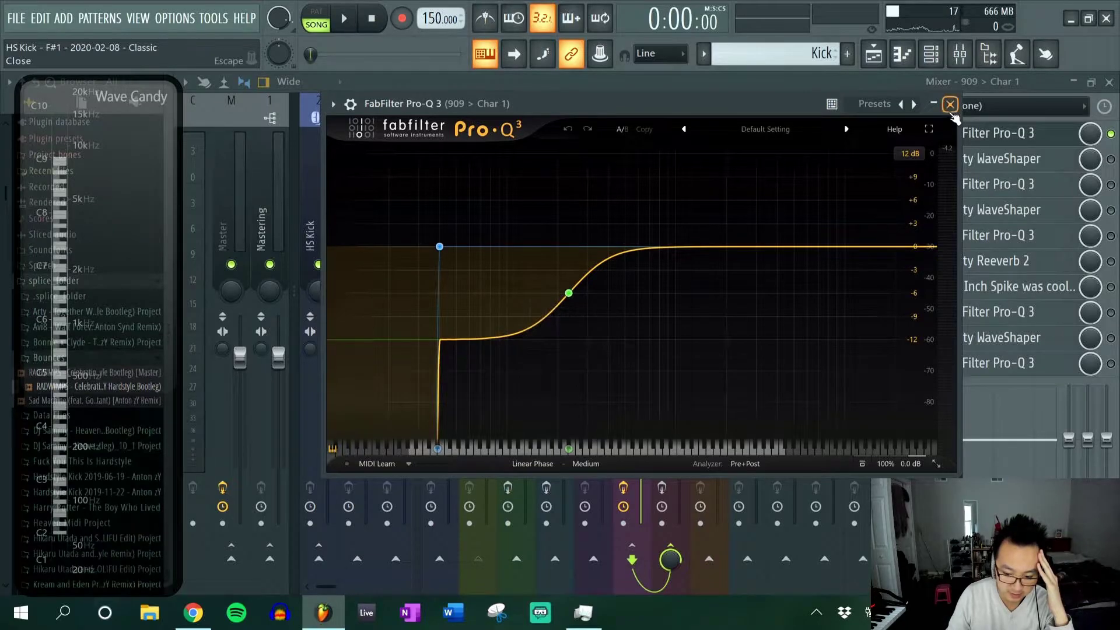
pyautogui.click(949, 104)
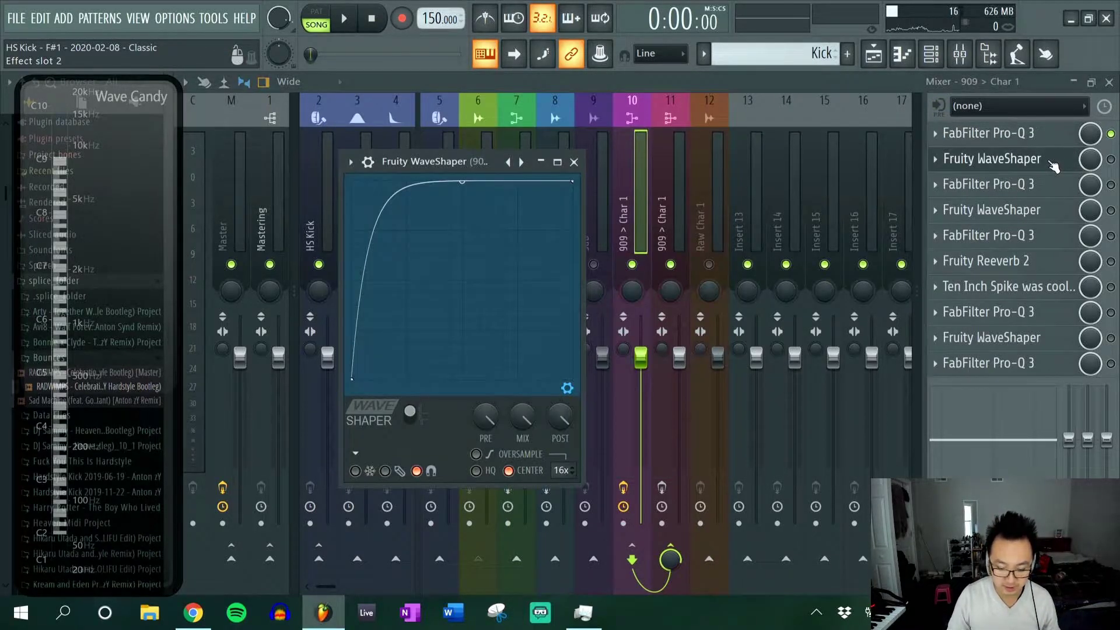
# Enable the Fruity WaveShaper in slot 2 of the first 909 > Char 1 track and play the result.
pyautogui.click(1112, 159)
pyautogui.press('space')
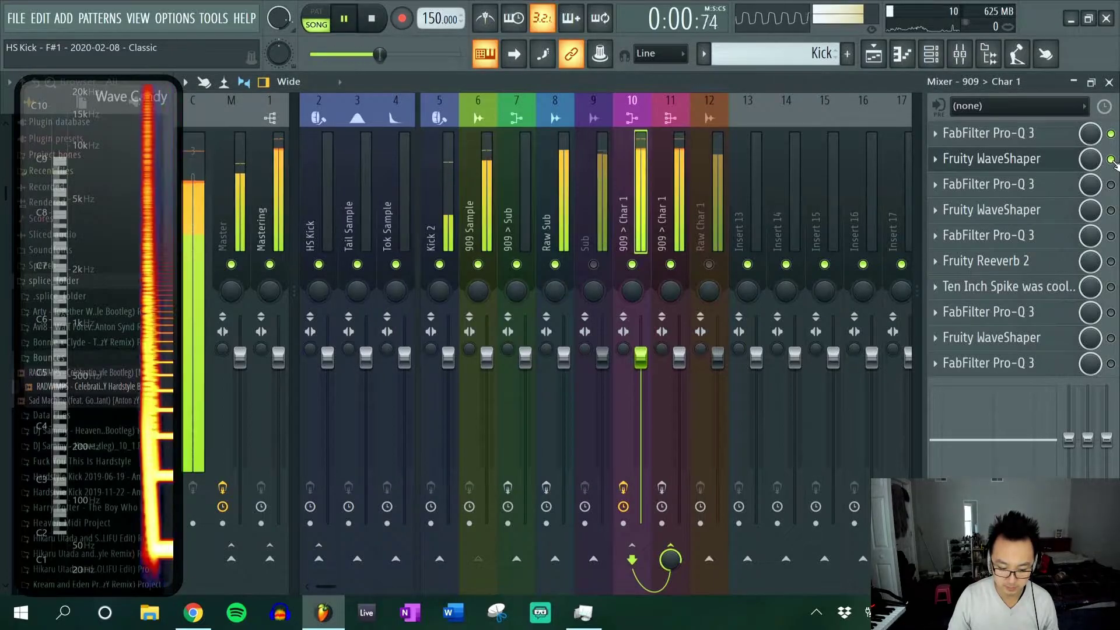
# Examine the boosted bands, low cut and low shelf of the FabFilter Pro-Q 3 in slot 3 of the first 909 > Char 1 track.
pyautogui.click(1052, 187)
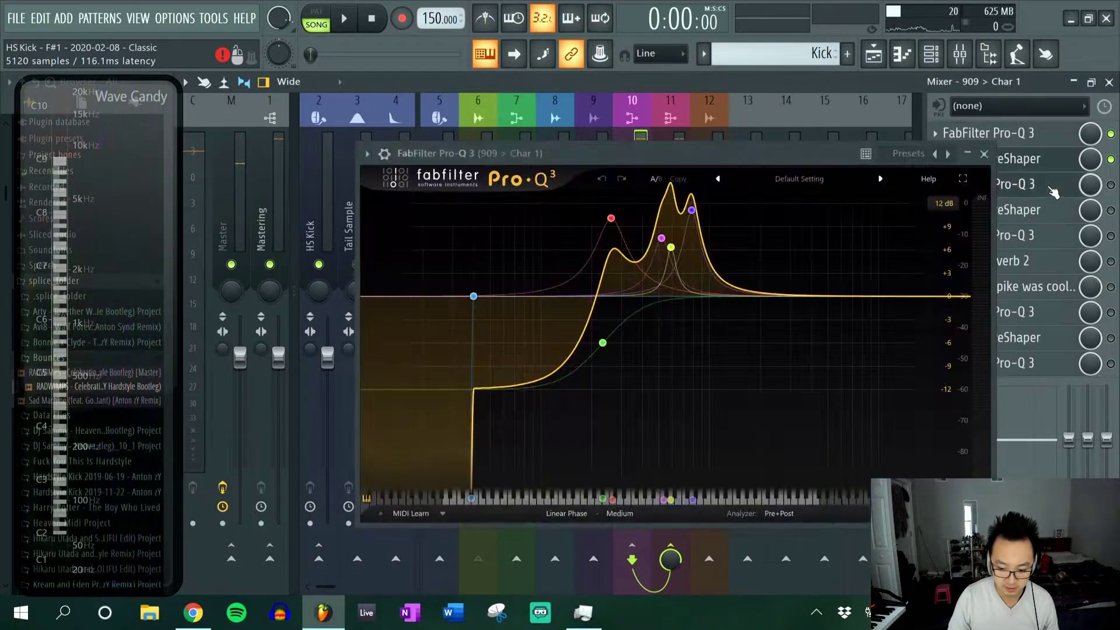
pyautogui.click(1049, 186)
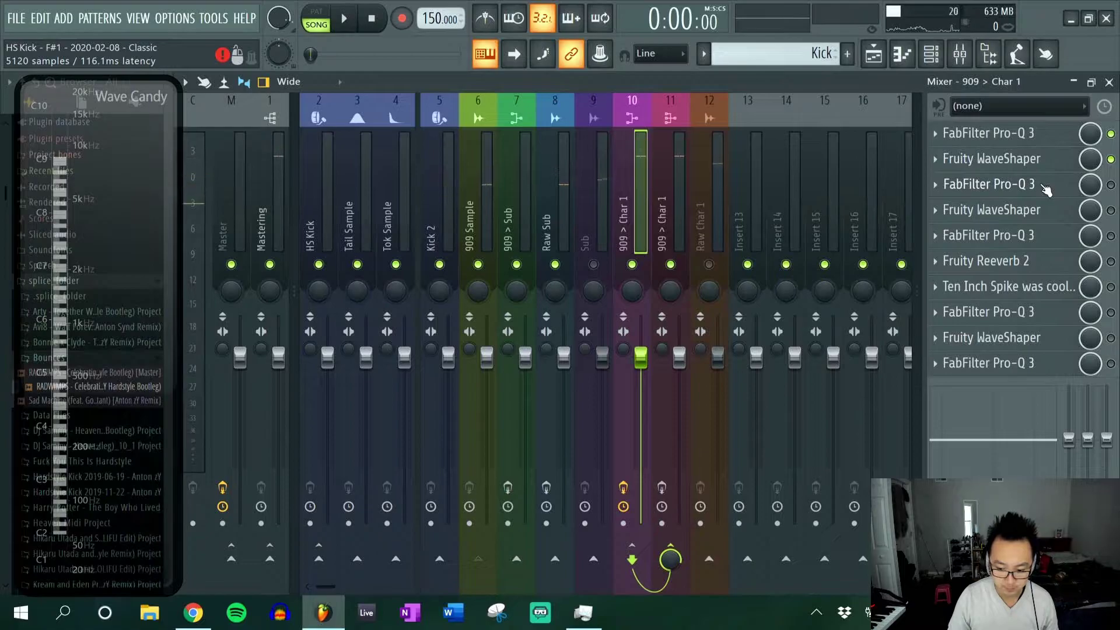
pyautogui.click(1046, 187)
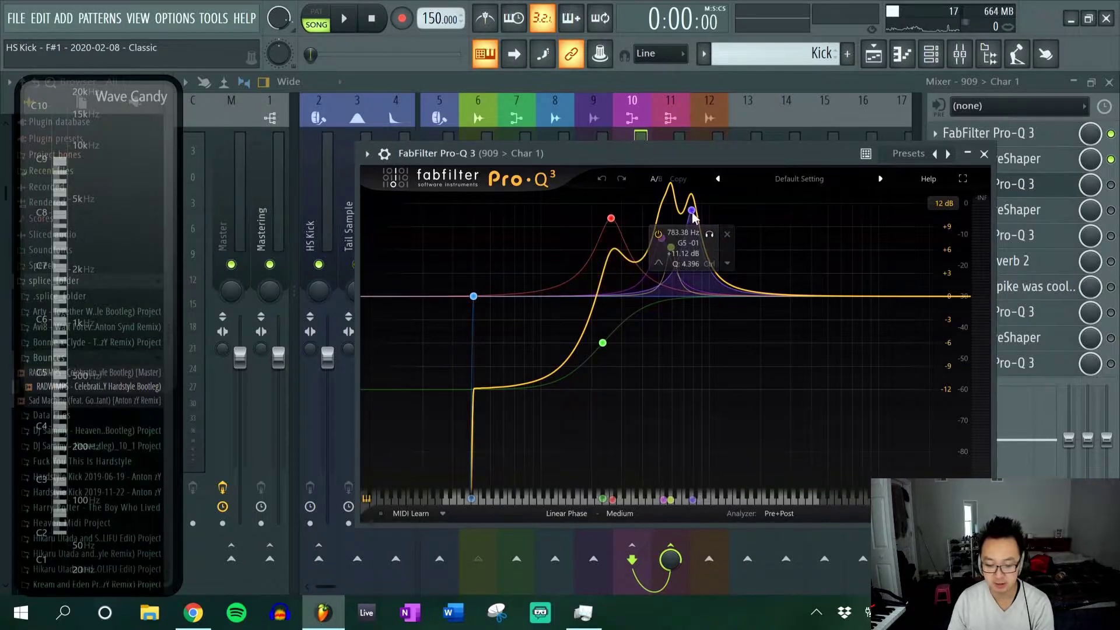
# Inspect the settings and options of the 783 Hz boosted band in the FabFilter Pro-Q 3 in slot 3.
pyautogui.moveTo(683, 162); pyautogui.dragTo(660, 149)
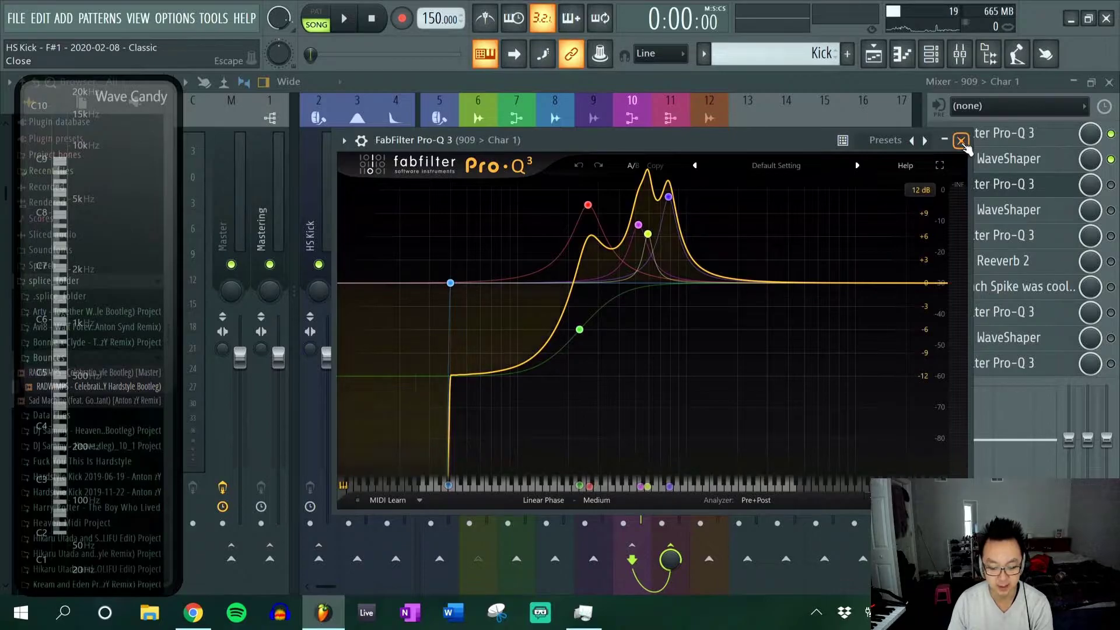
pyautogui.rightClick(668, 197)
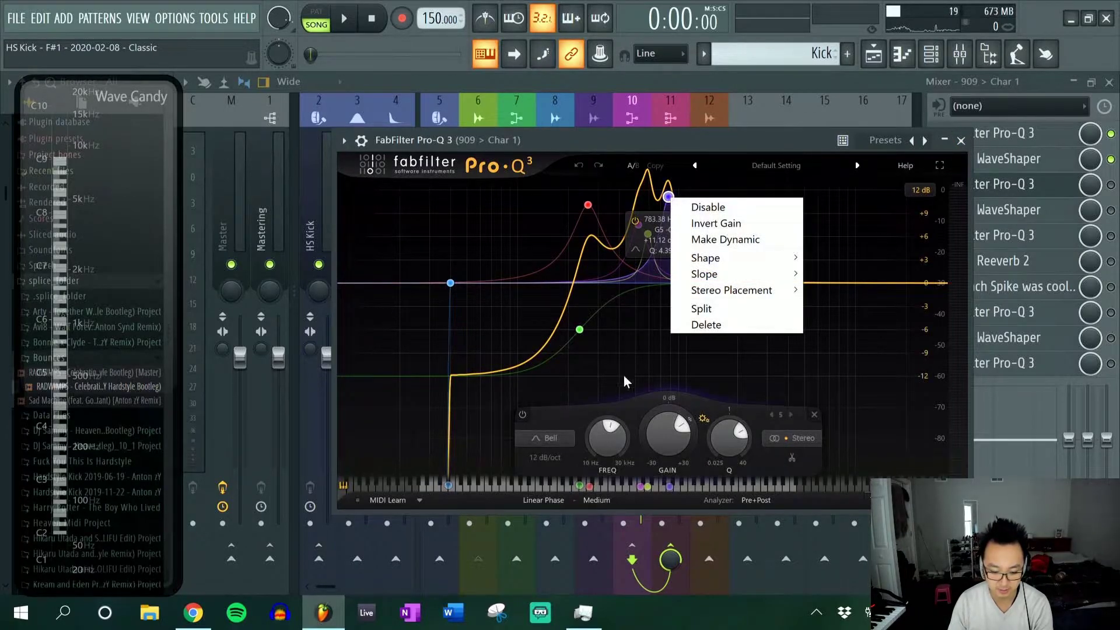
pyautogui.rightClick(612, 441)
pyautogui.click(694, 342)
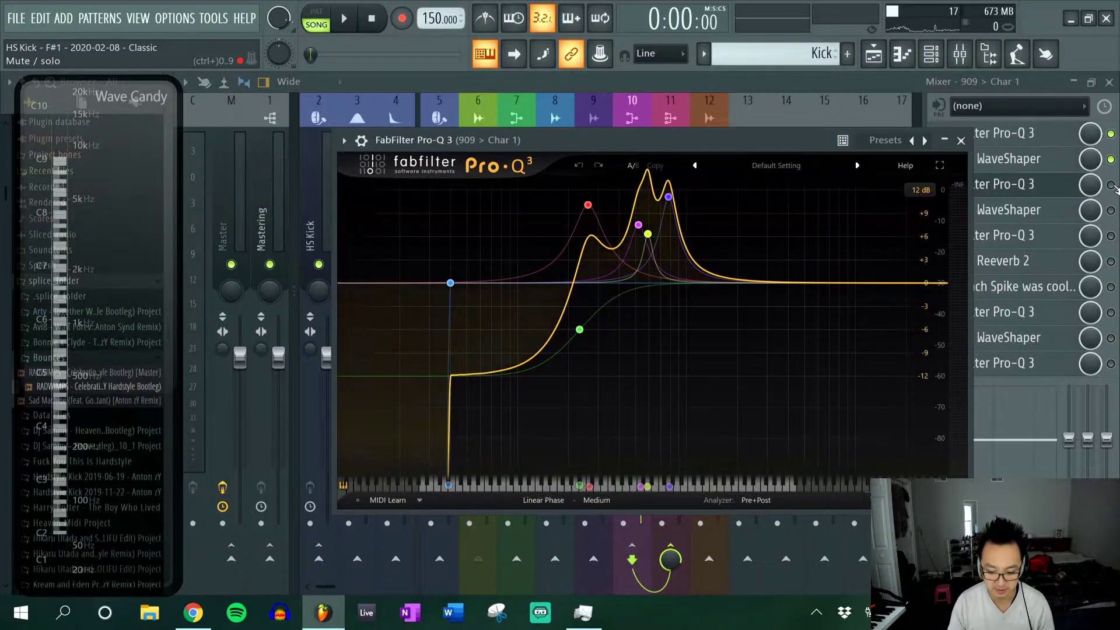
# Play the kick without the slot 3 FabFilter Pro-Q 3, enable that EQ and listen to the difference.
pyautogui.press('space')
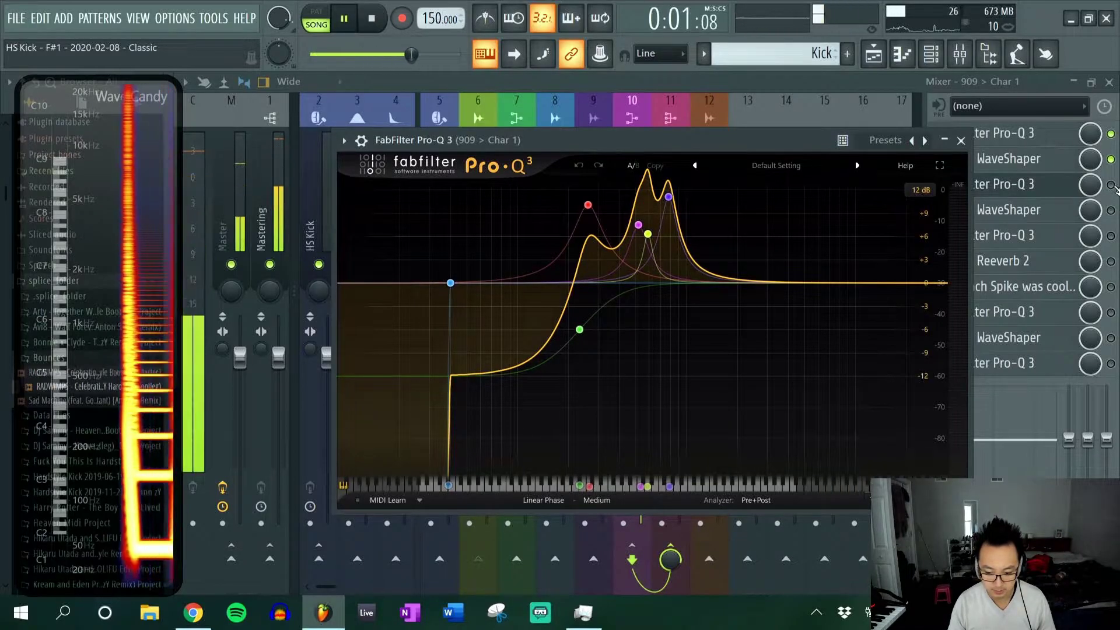
pyautogui.click(1111, 185)
pyautogui.click(1039, 186)
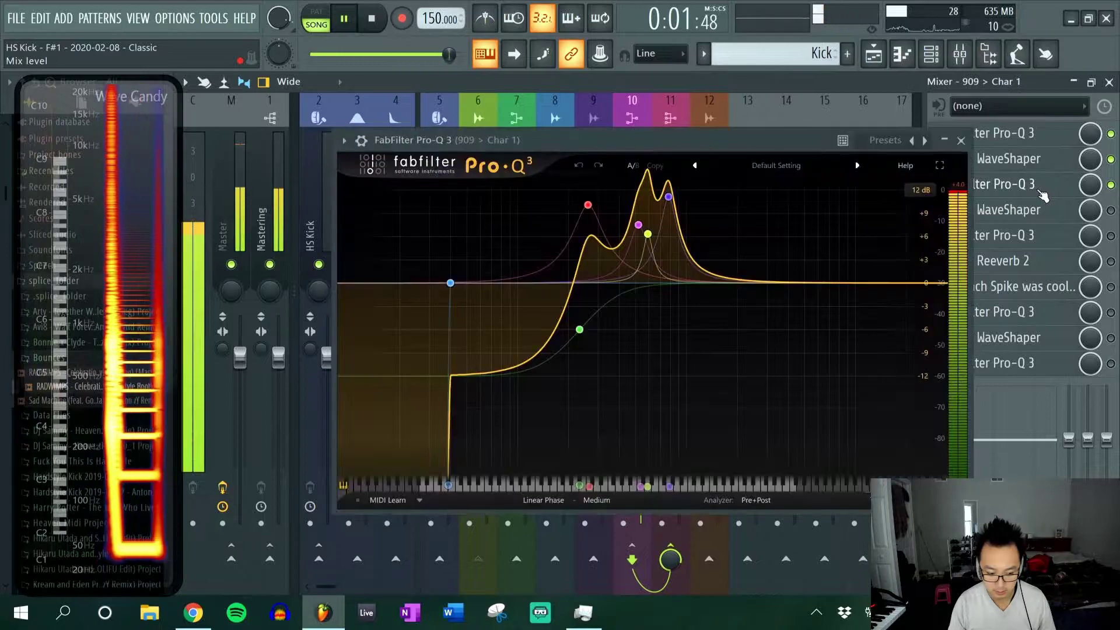
pyautogui.press('space')
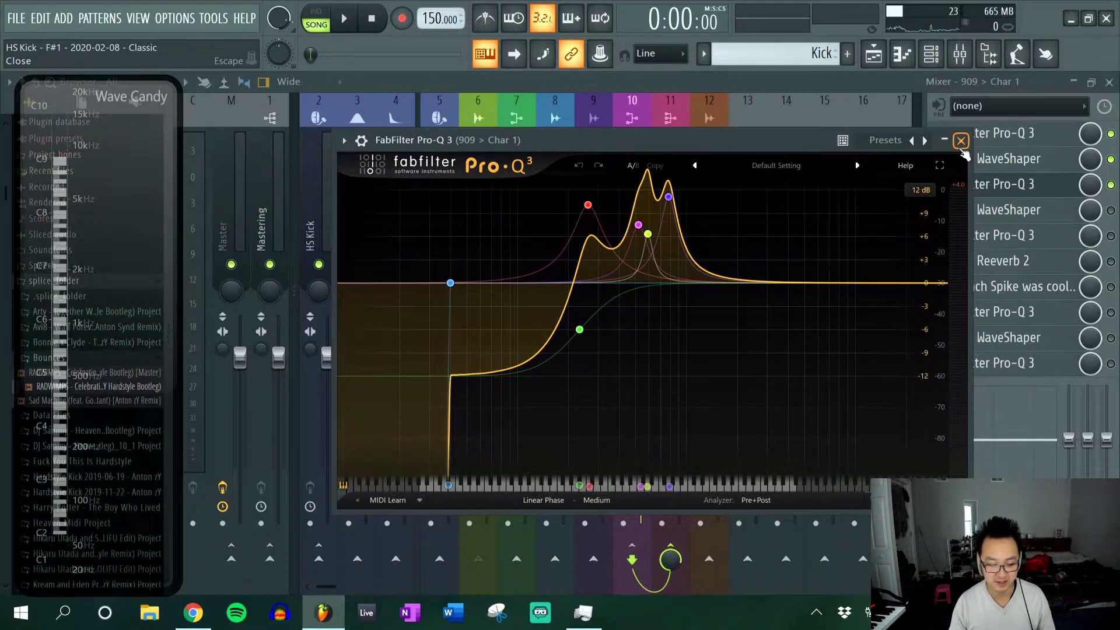
# Enable the Fruity WaveShaper in slot 4 of the first 909 > Char 1 track, comparing the kick with it bypassed and active.
pyautogui.click(961, 141)
pyautogui.click(1004, 209)
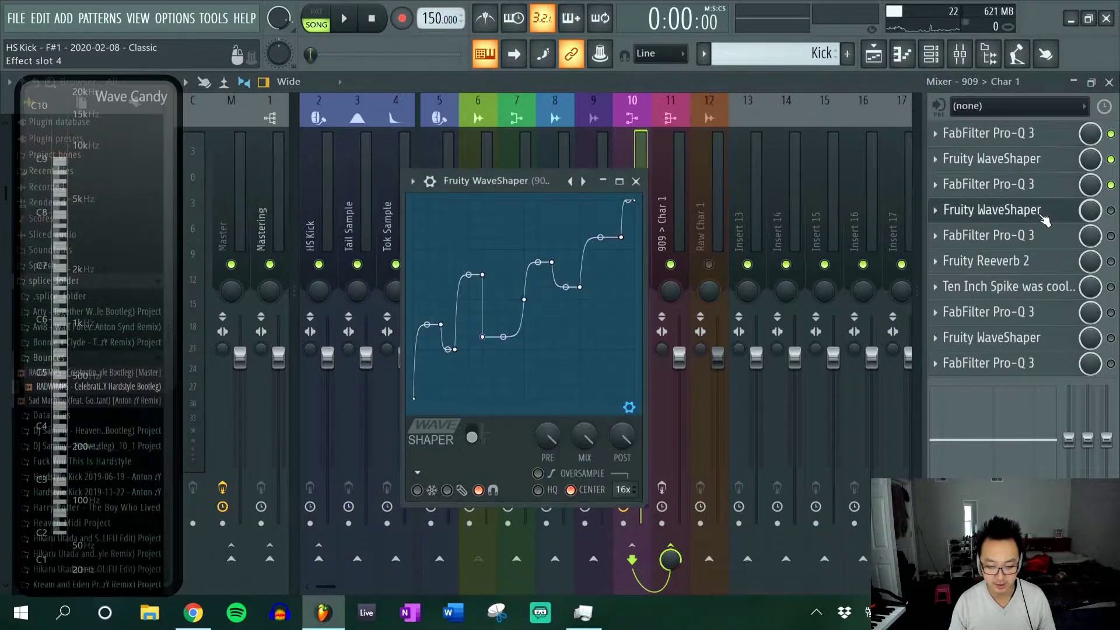
pyautogui.click(1111, 212)
pyautogui.click(1043, 215)
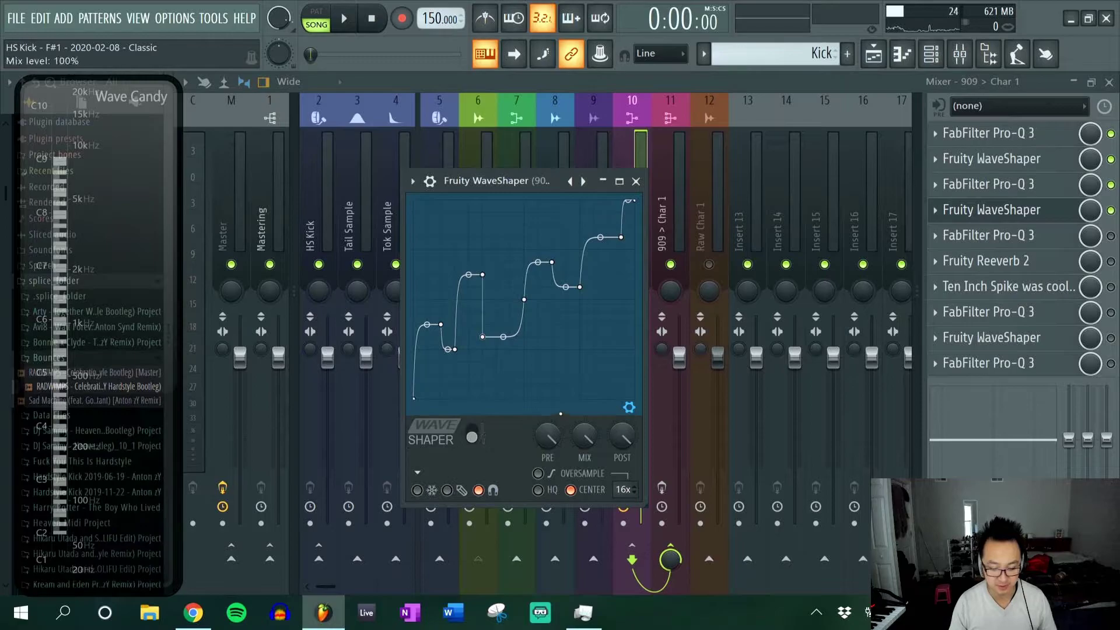
pyautogui.click(1111, 211)
pyautogui.press('space')
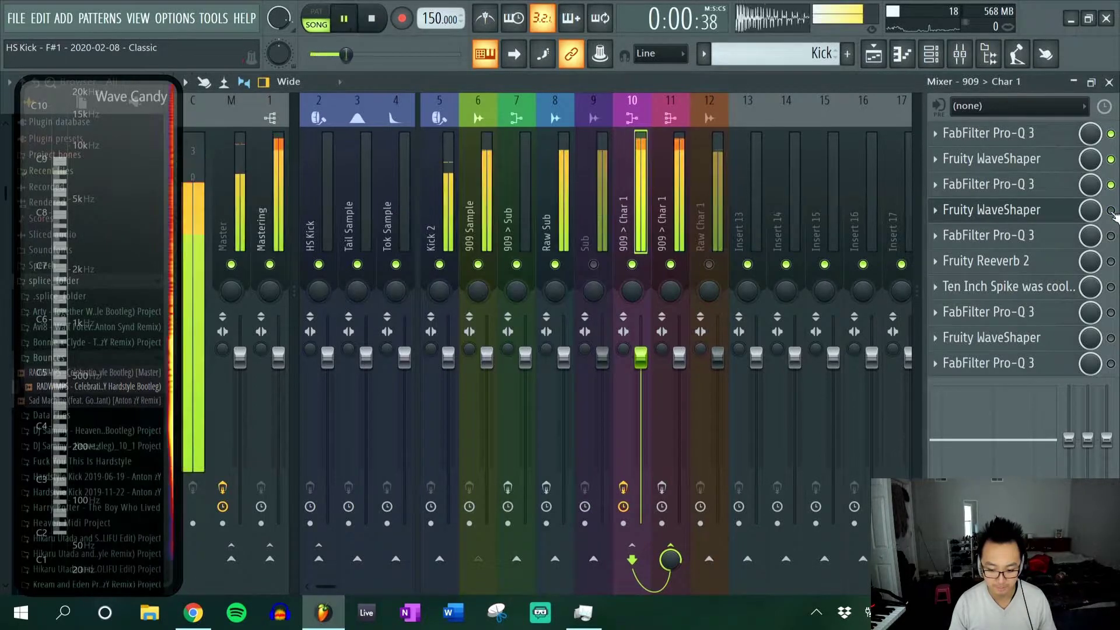
pyautogui.click(1110, 211)
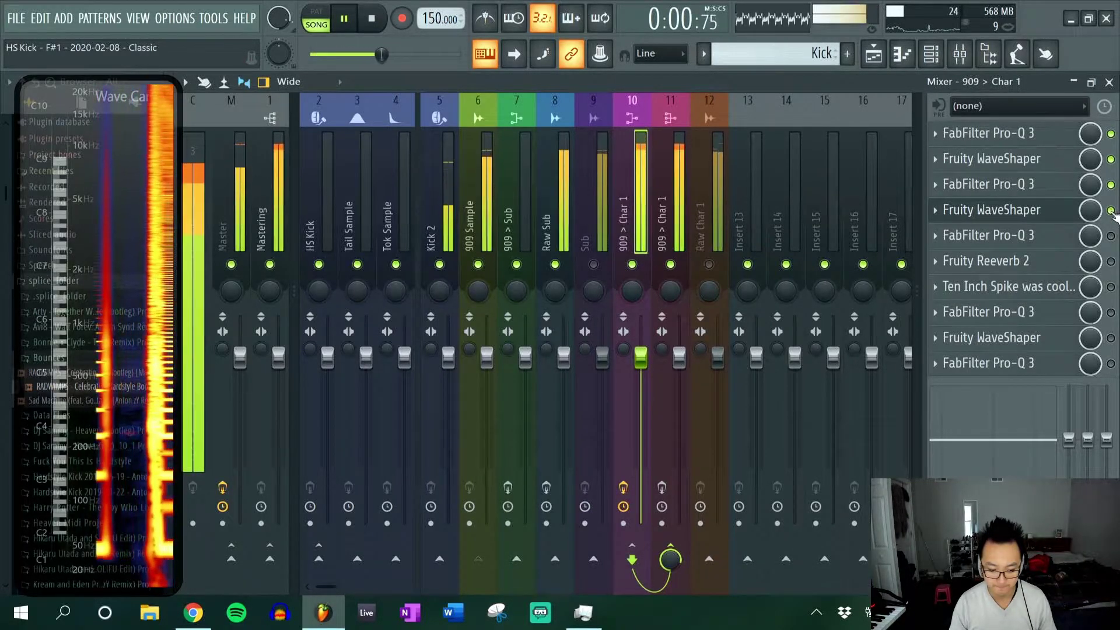
pyautogui.press('space')
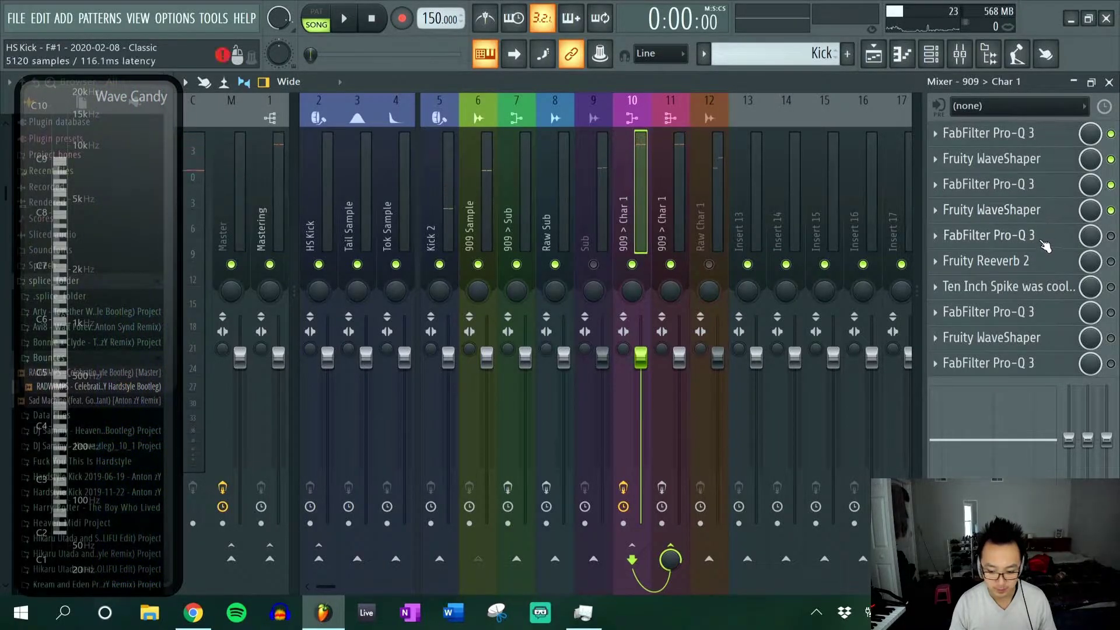
# Open the FabFilter Pro-Q 3 in slot 5 and play the kick to watch its automated bands move.
pyautogui.click(1047, 242)
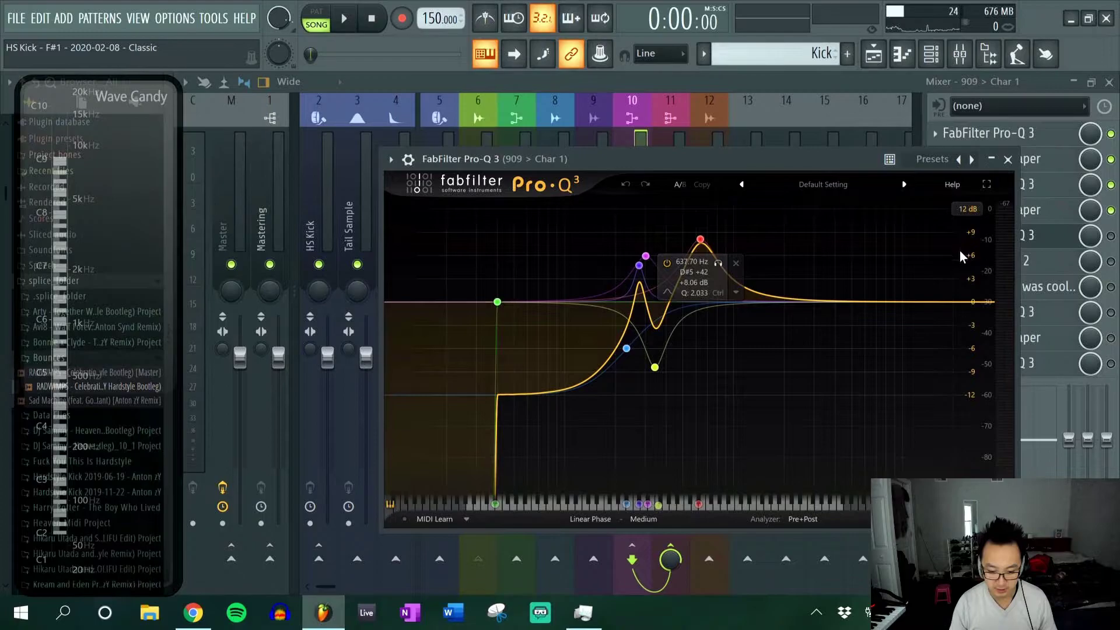
pyautogui.press('space')
pyautogui.press('space')
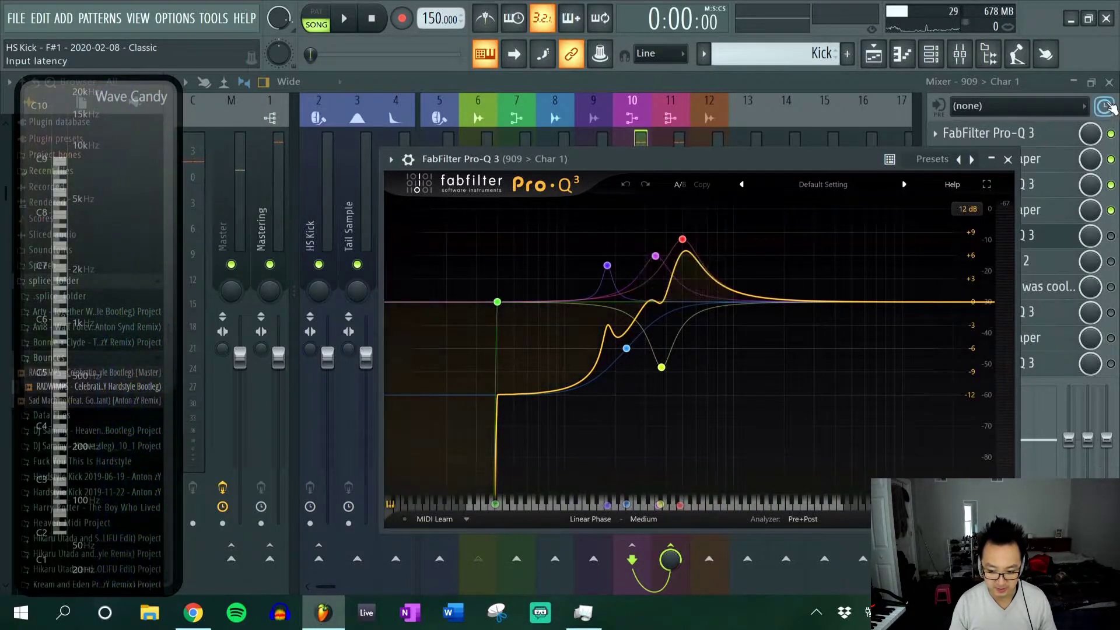
# Examine the Band 3, 4, 5, 6 and 9 Frequency automation clips in the playlist and their alignment with the clips above.
pyautogui.press('F5')
pyautogui.press('Escape')
pyautogui.scroll(-2, 688, 299)
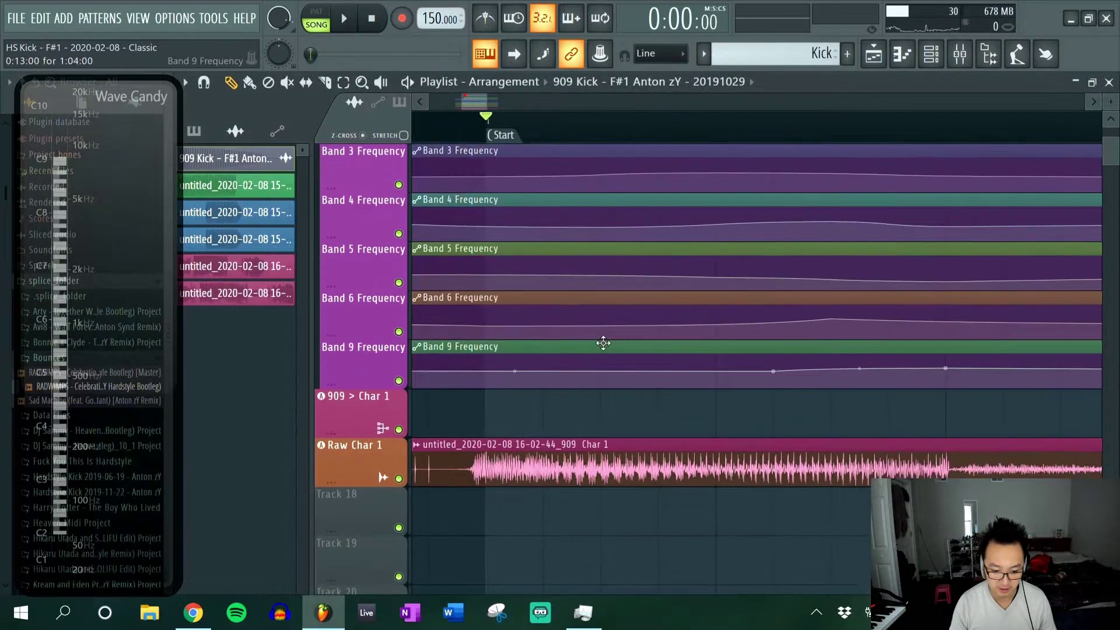
pyautogui.keyDown('ctrl'); pyautogui.scroll(-3, 600, 337); pyautogui.keyUp('ctrl')
pyautogui.keyDown('ctrl'); pyautogui.scroll(2, 493, 346); pyautogui.keyUp('ctrl')
pyautogui.scroll(2, 524, 263)
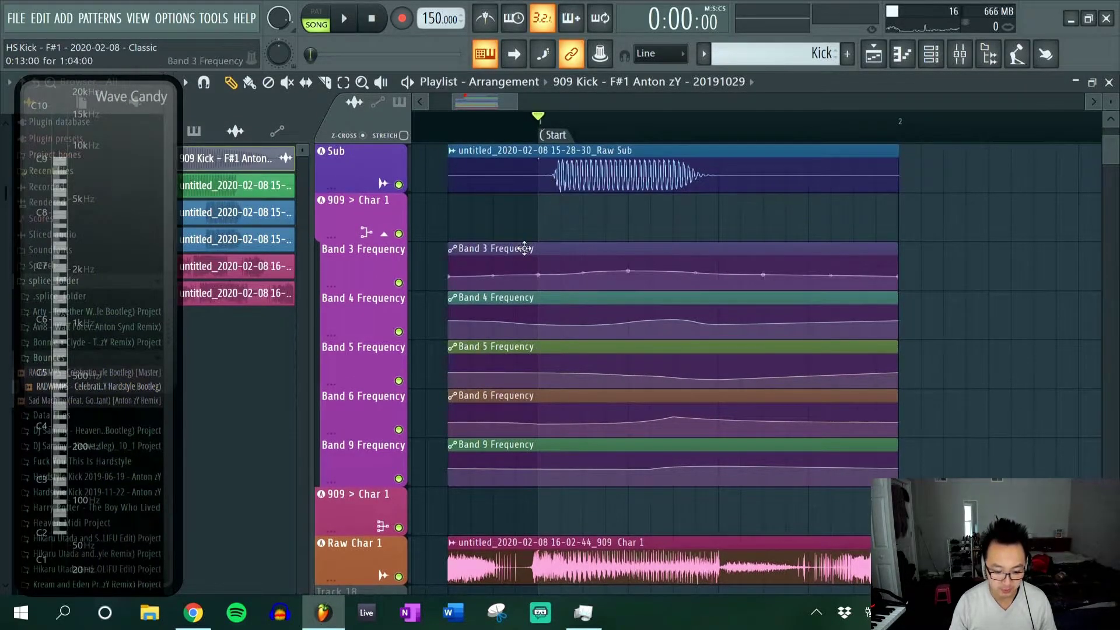
pyautogui.scroll(-1, 533, 251)
pyautogui.scroll(2, 544, 268)
pyautogui.scroll(2, 543, 269)
pyautogui.scroll(-3, 542, 290)
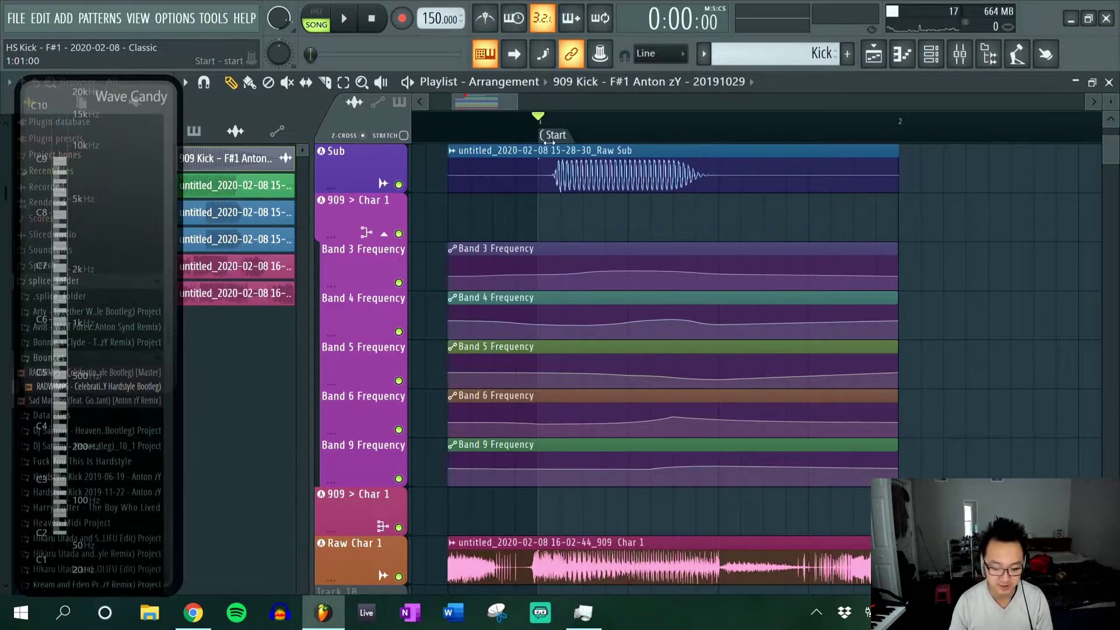
pyautogui.scroll(5, 589, 210)
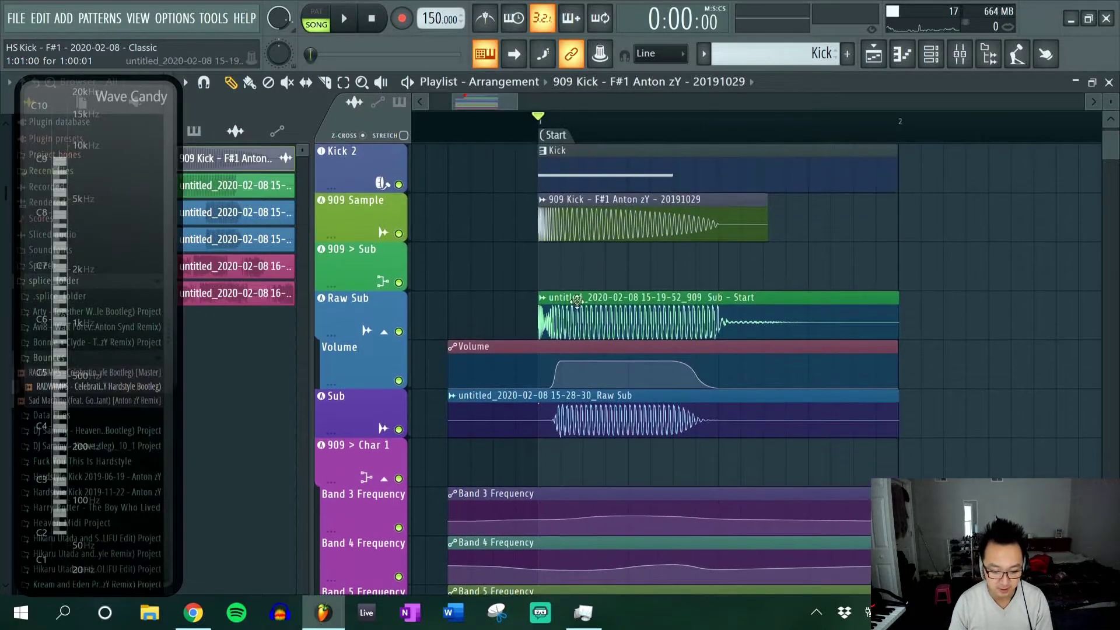
pyautogui.scroll(-5, 575, 299)
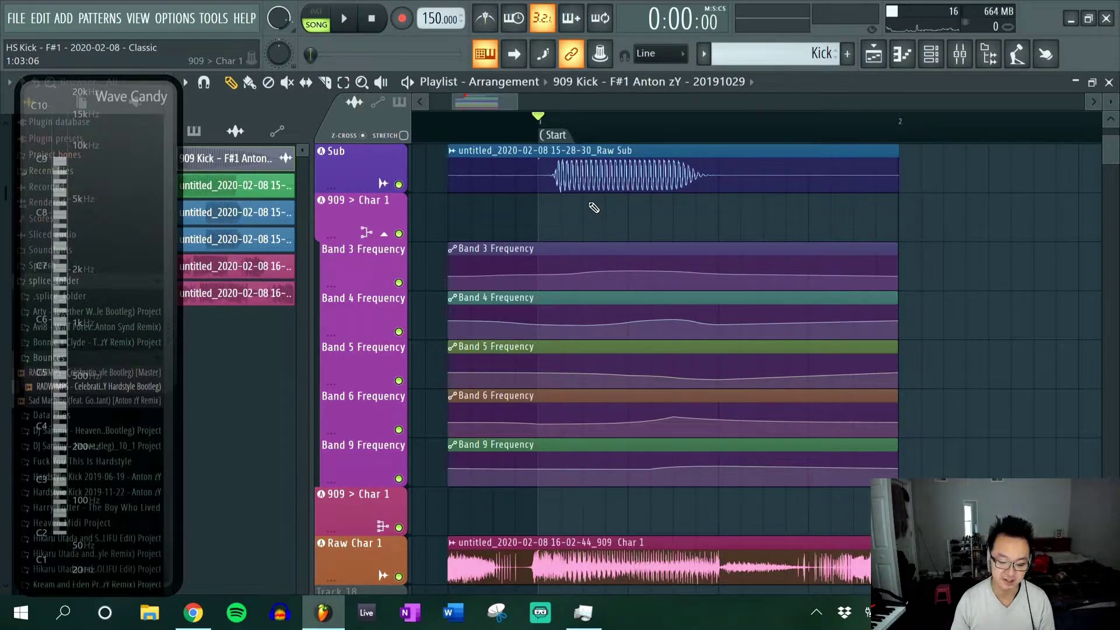
# Return to the mixer, enable the FabFilter Pro-Q 3 in slot 5 and compare the kick with and without it.
pyautogui.press('F9')
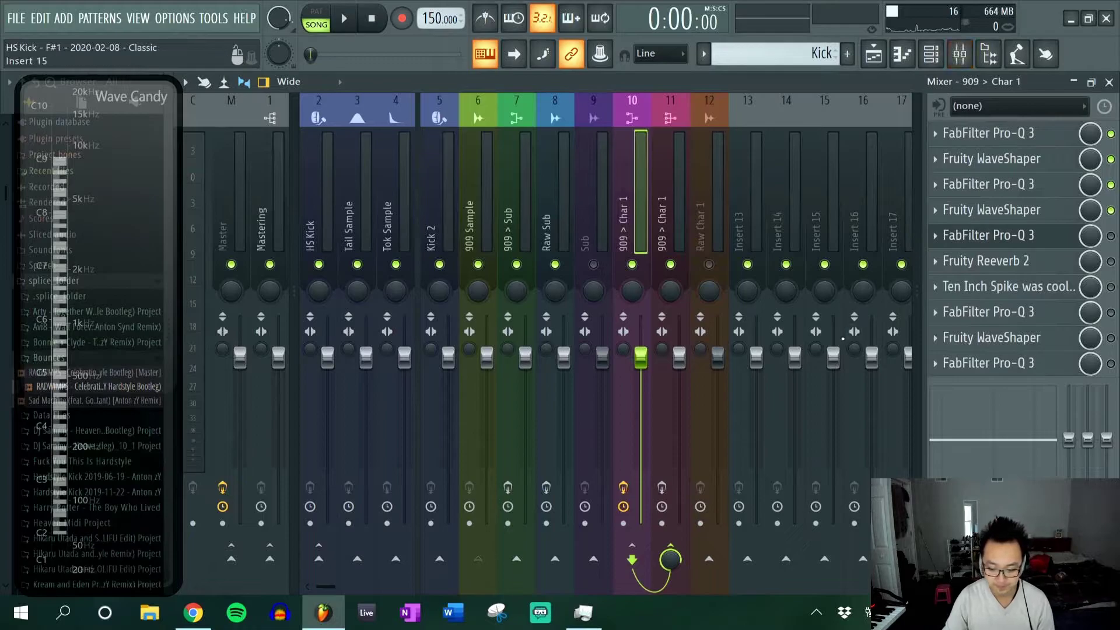
pyautogui.click(1044, 244)
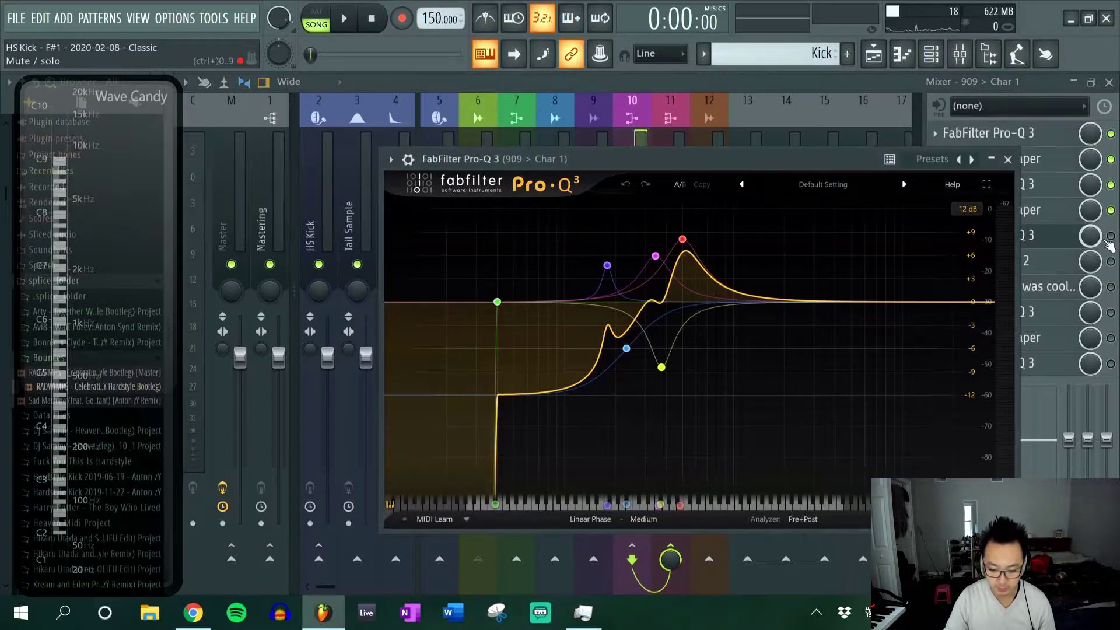
pyautogui.press('space')
pyautogui.press('space')
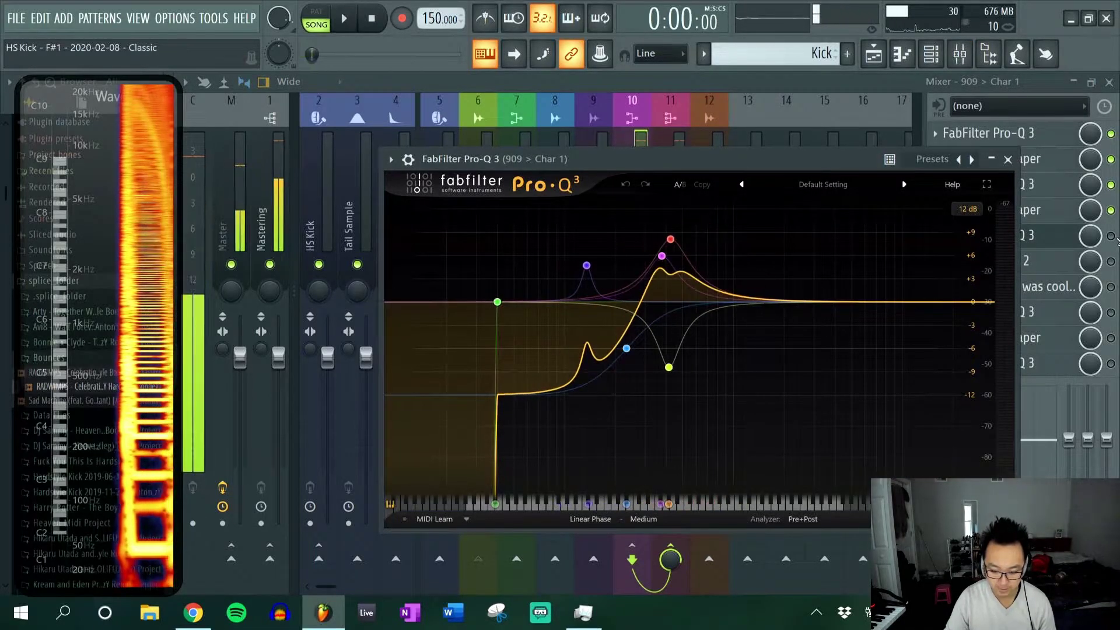
pyautogui.press('space')
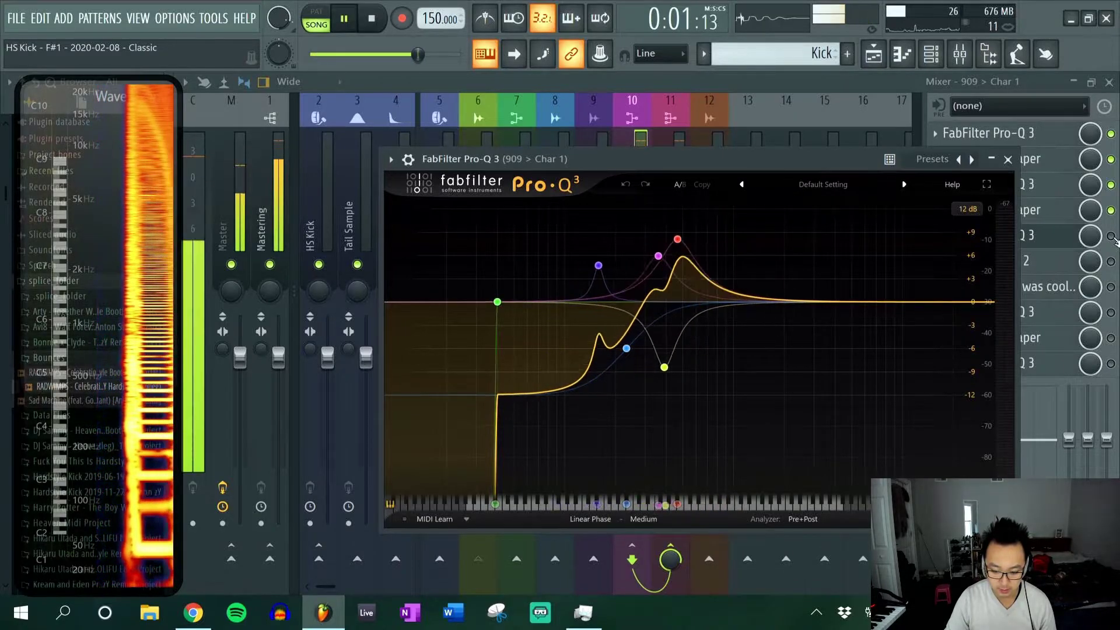
pyautogui.press('Escape')
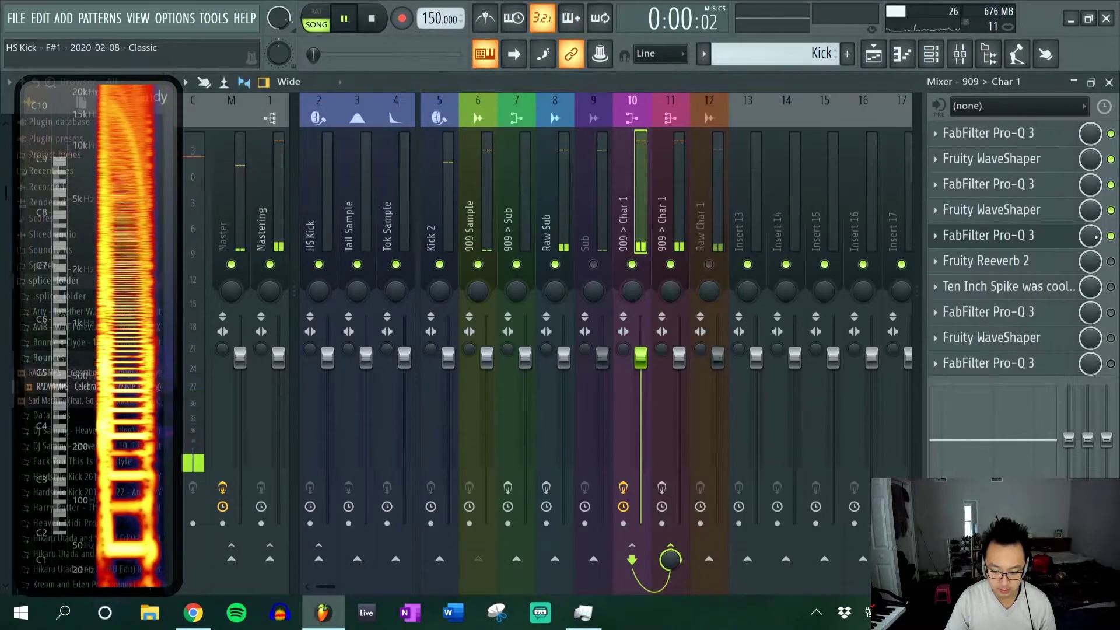
pyautogui.click(1044, 243)
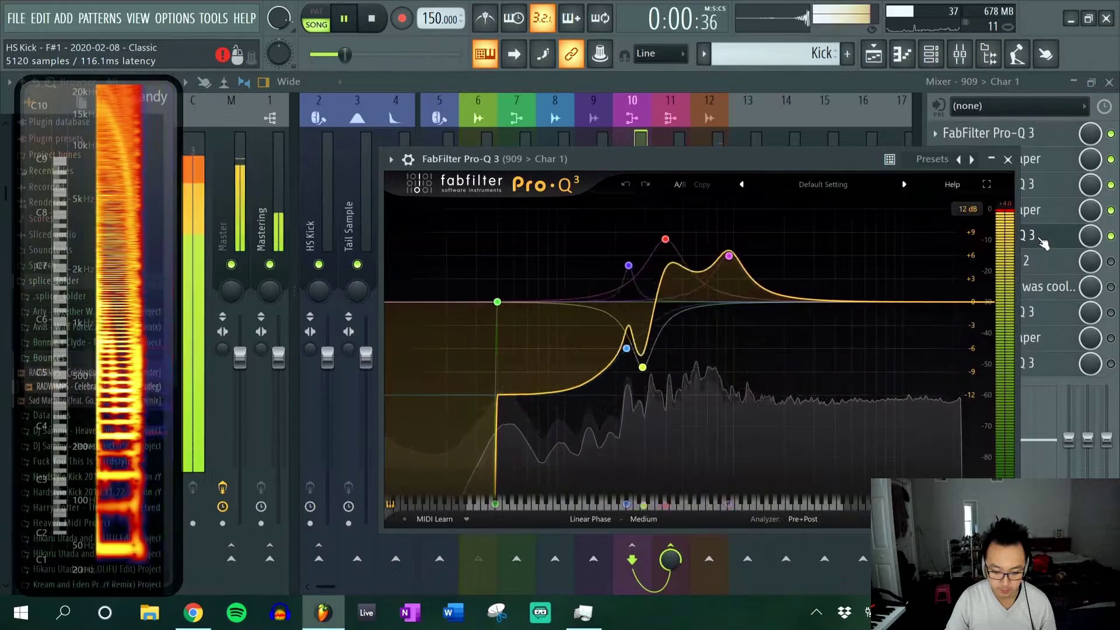
pyautogui.press('space')
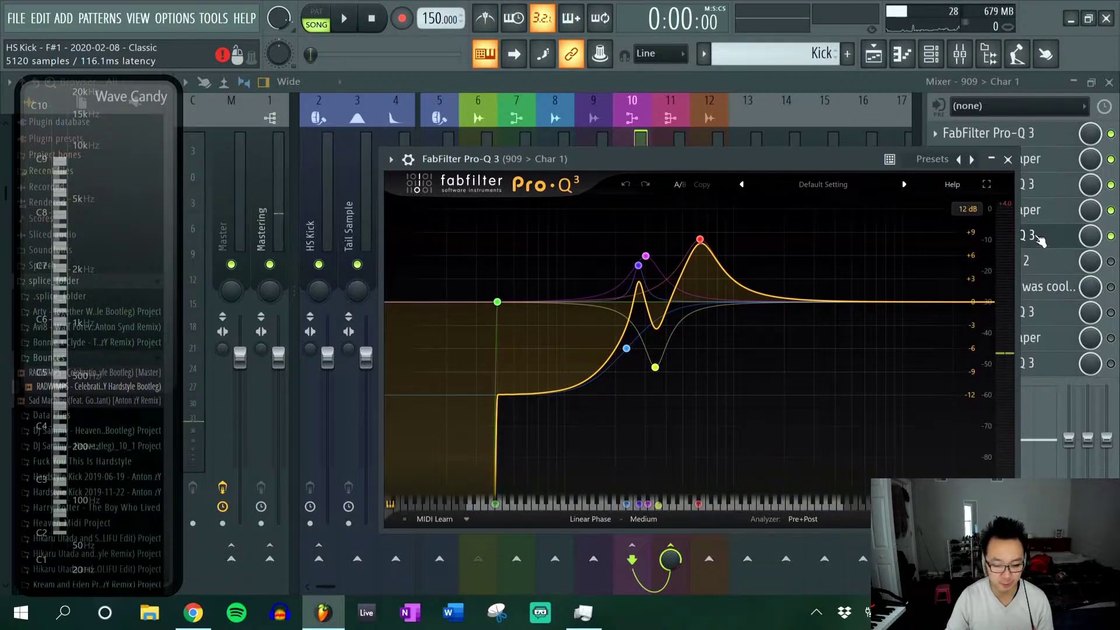
# Show the Fruity Reeverb 2 settings in slot 6, enable the reverb and play the kick.
pyautogui.click(1009, 161)
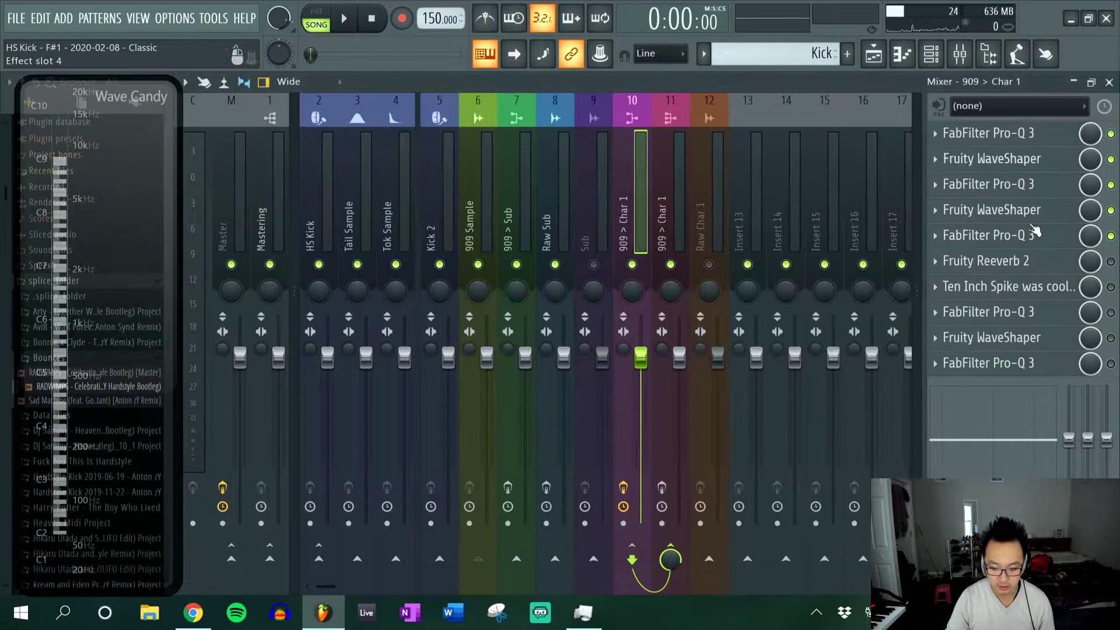
pyautogui.click(1042, 261)
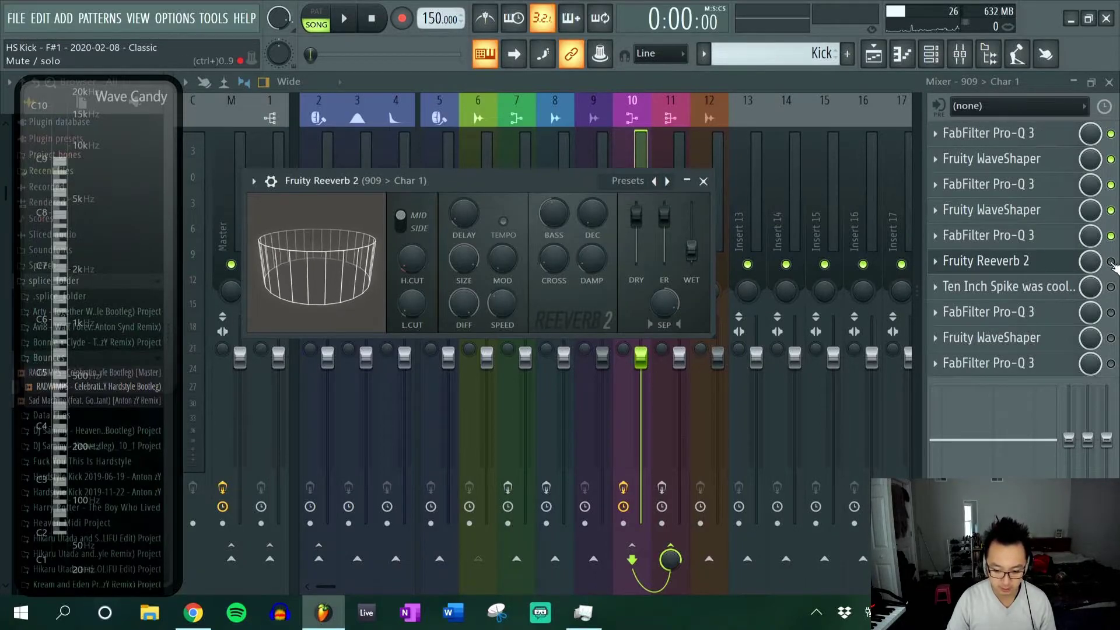
pyautogui.click(1050, 265)
pyautogui.press('space')
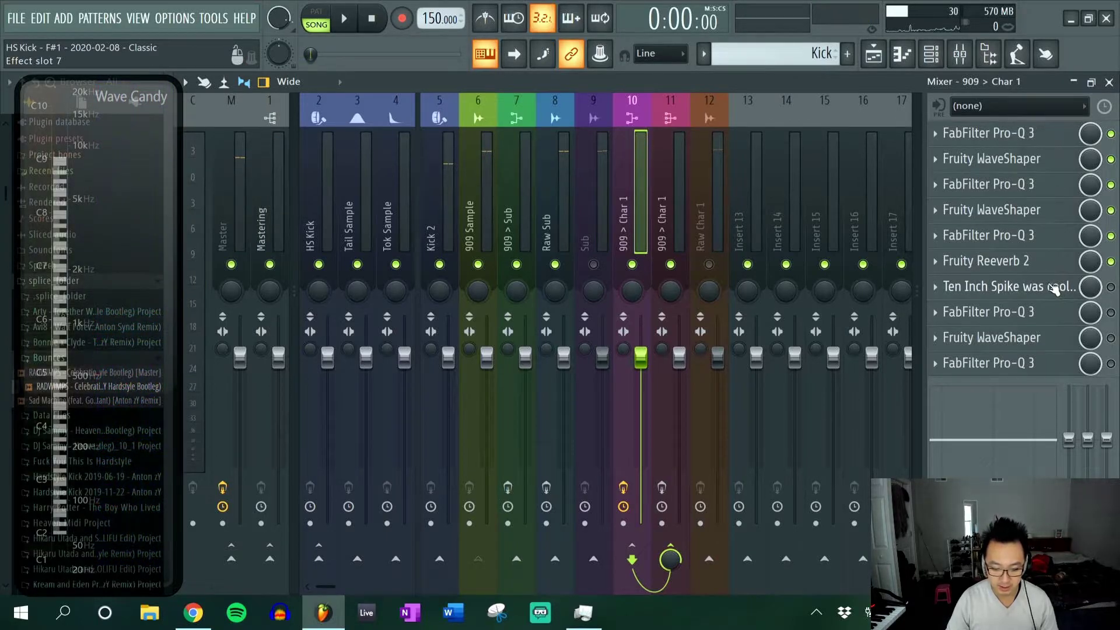
# Look through the distortion types of the Trash 2 effect in slot 7 and enable the effect.
pyautogui.click(1054, 288)
pyautogui.moveTo(814, 145); pyautogui.dragTo(661, 145)
pyautogui.scroll(-2, 597, 285)
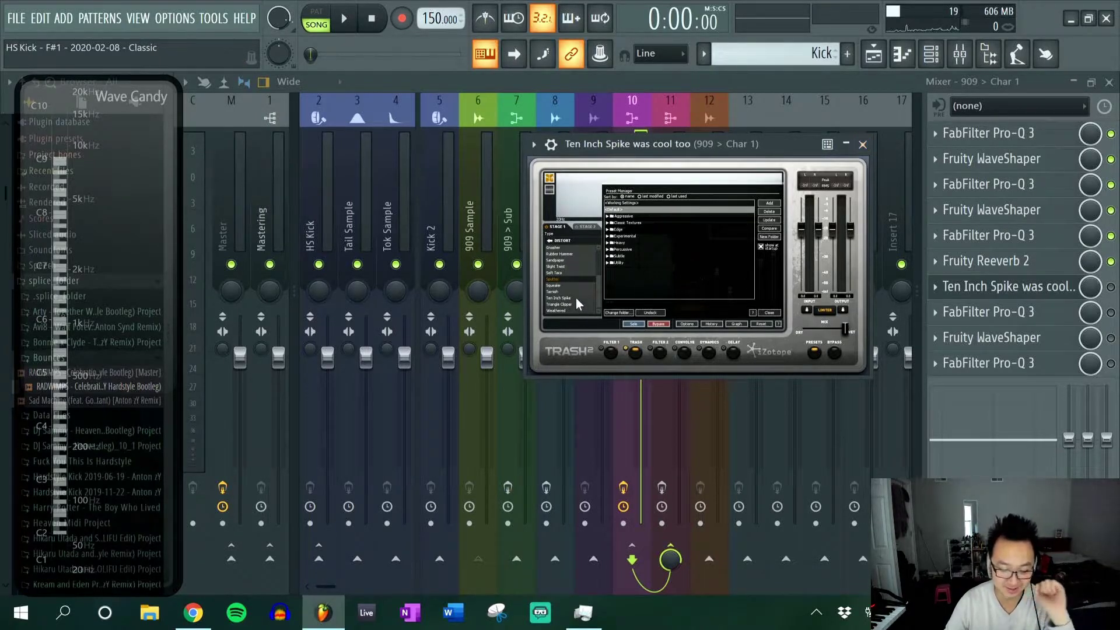
pyautogui.click(1110, 287)
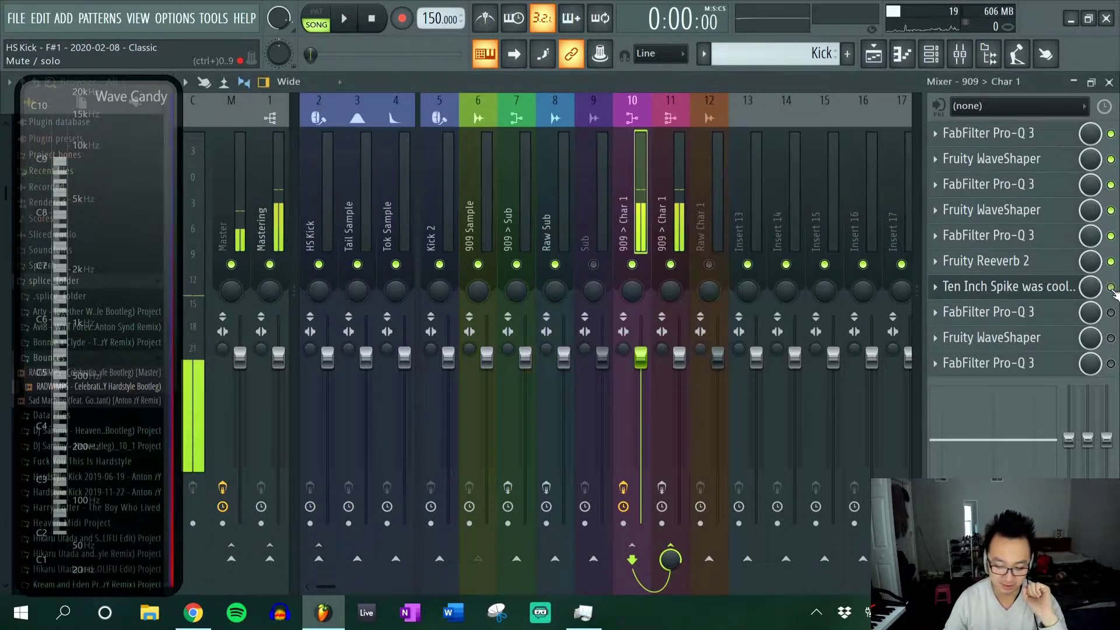
# Reopen Trash 2 in slot 7 and play the kick repeatedly while viewing its distortion type list.
pyautogui.click(1050, 288)
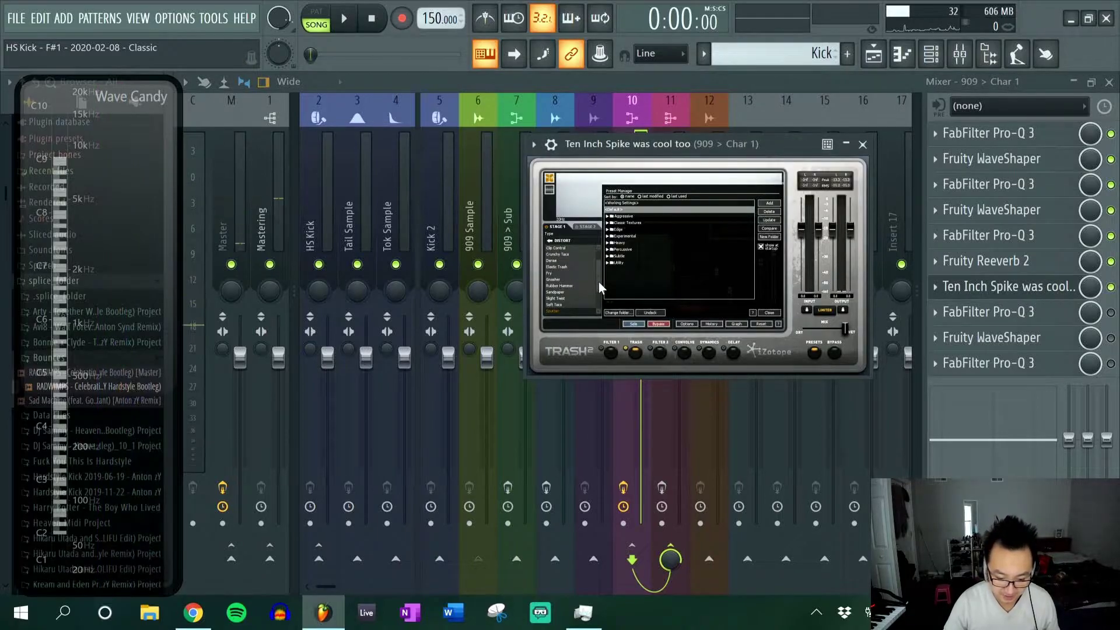
pyautogui.scroll(-2, 598, 282)
pyautogui.press('space')
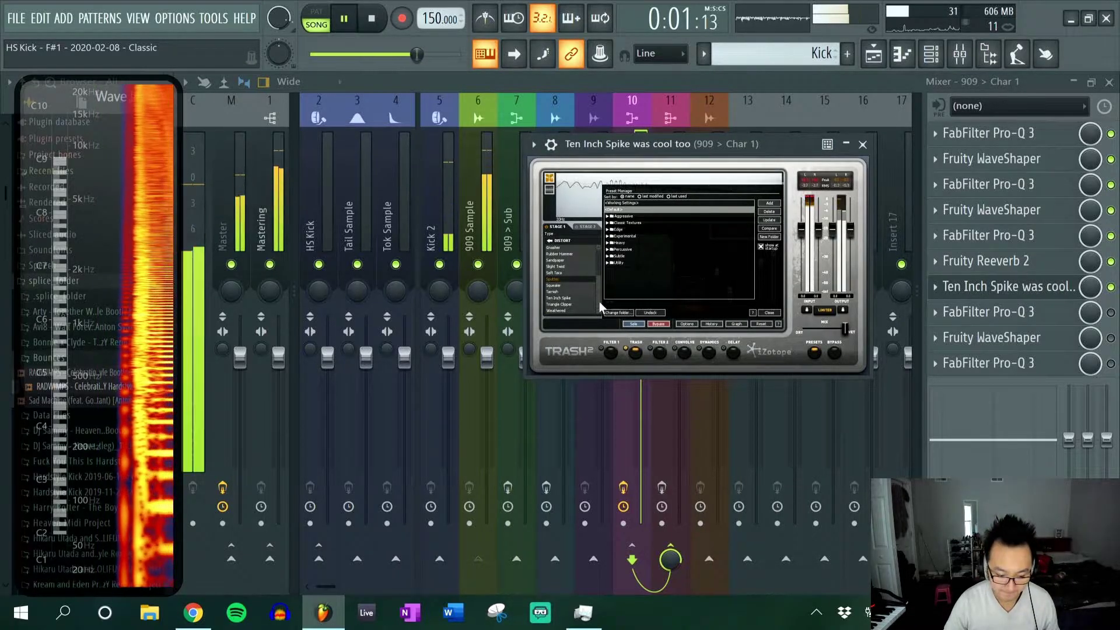
pyautogui.press('space')
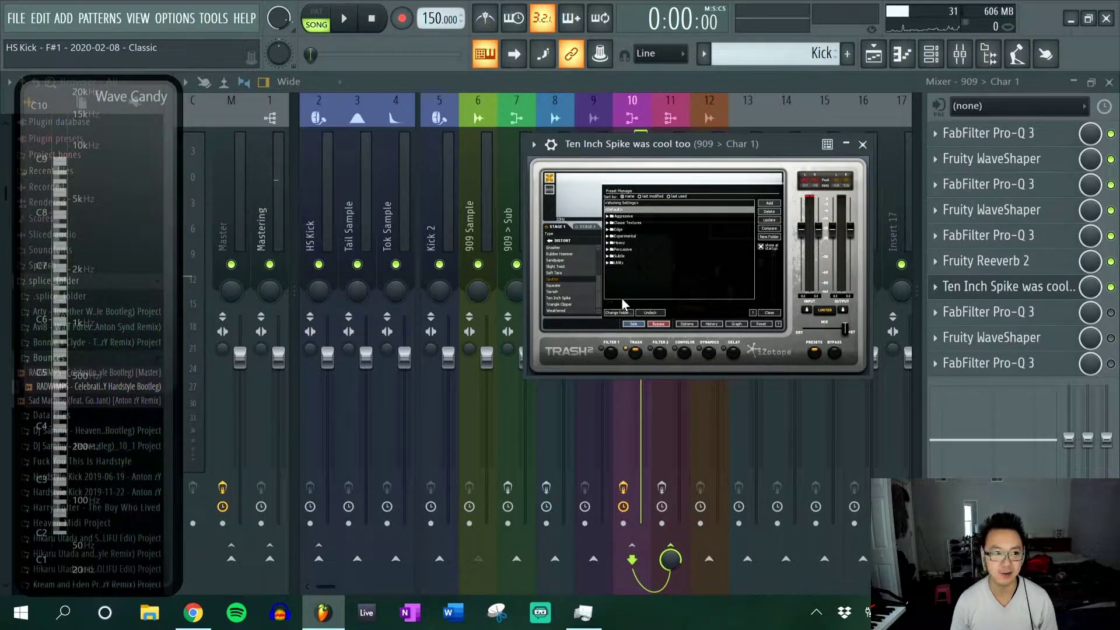
pyautogui.press('space')
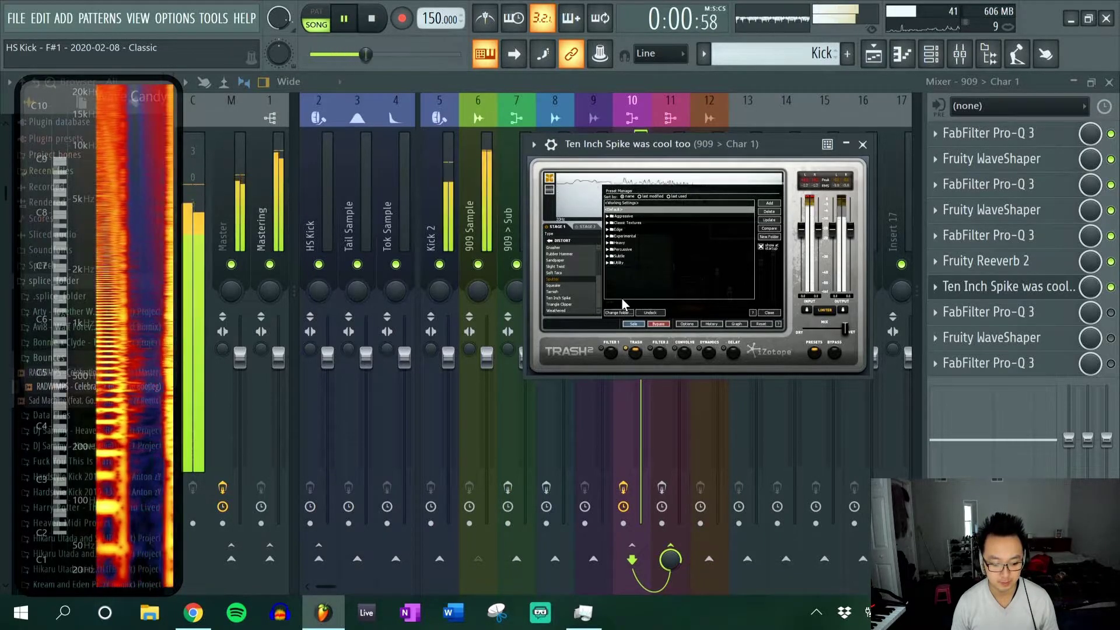
pyautogui.press('space')
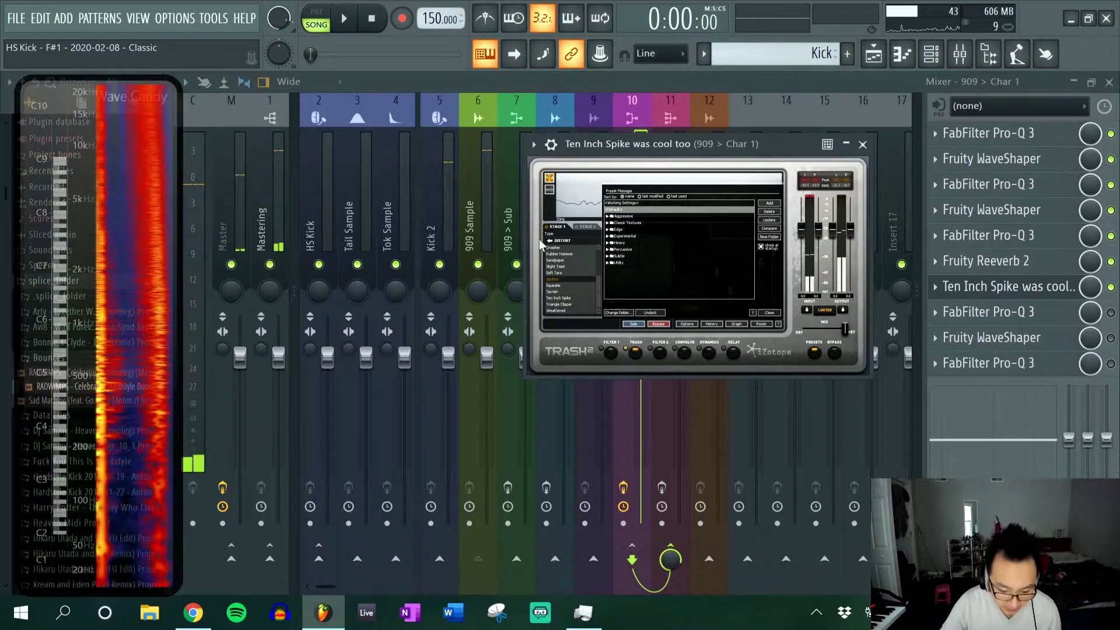
# Compare the kick through Trash 2's Ten Inch Spike distortion and the originally selected type, leaving the original type selected and closing the effect.
pyautogui.click(574, 297)
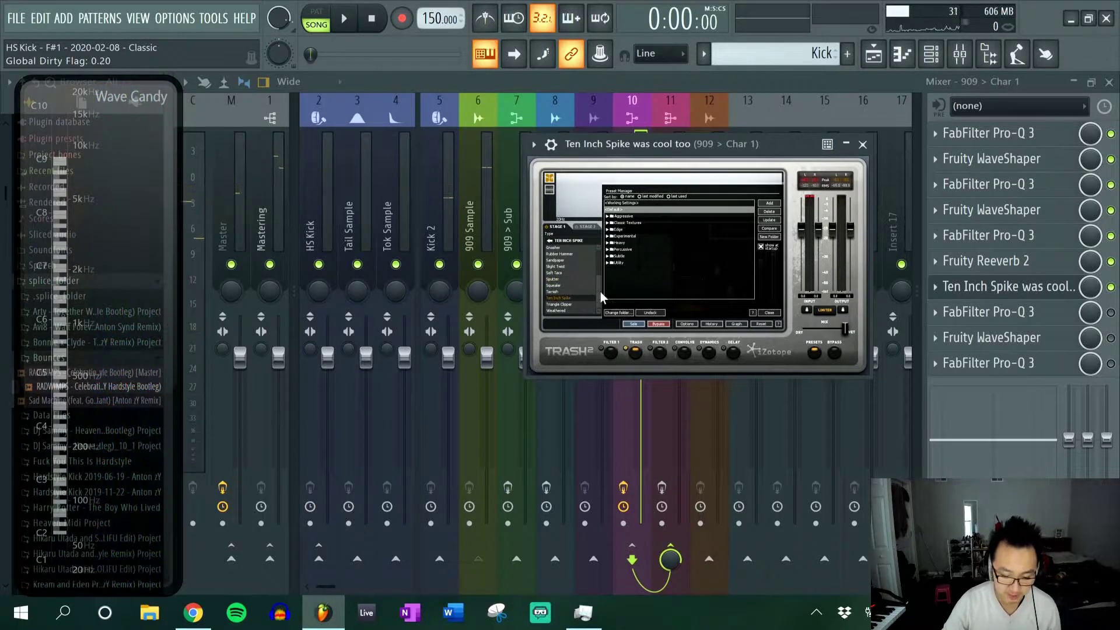
pyautogui.press('space')
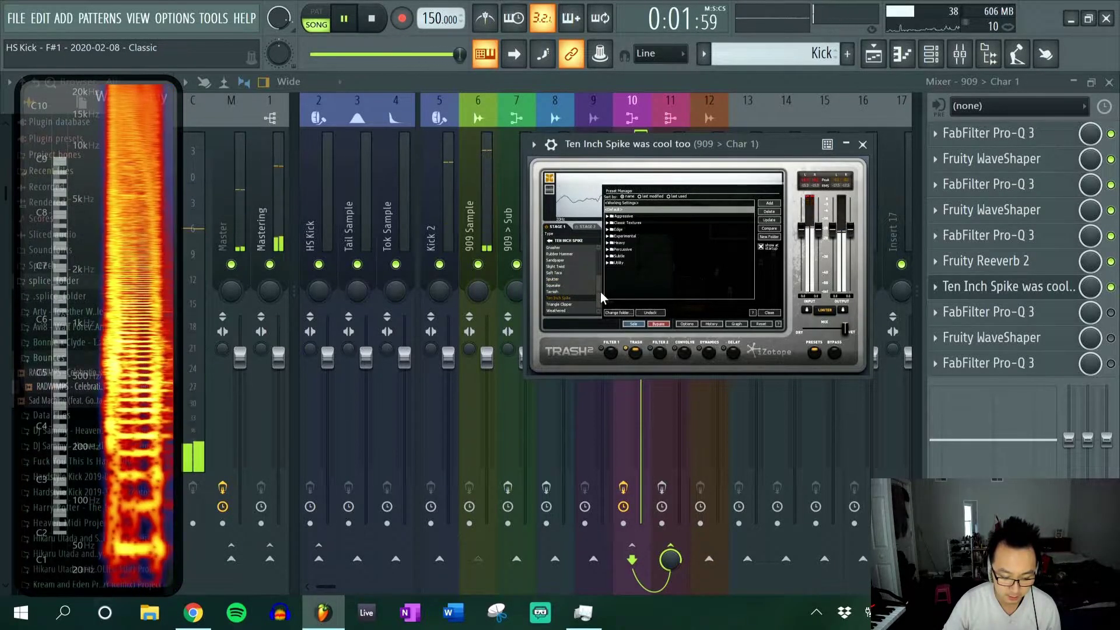
pyautogui.press('space')
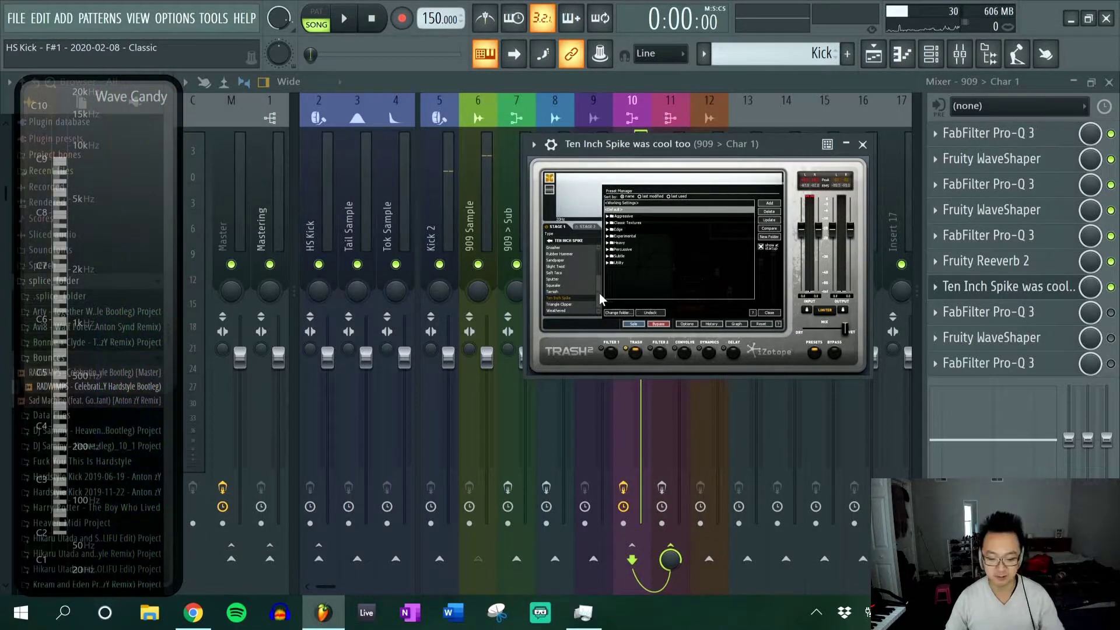
pyautogui.click(575, 278)
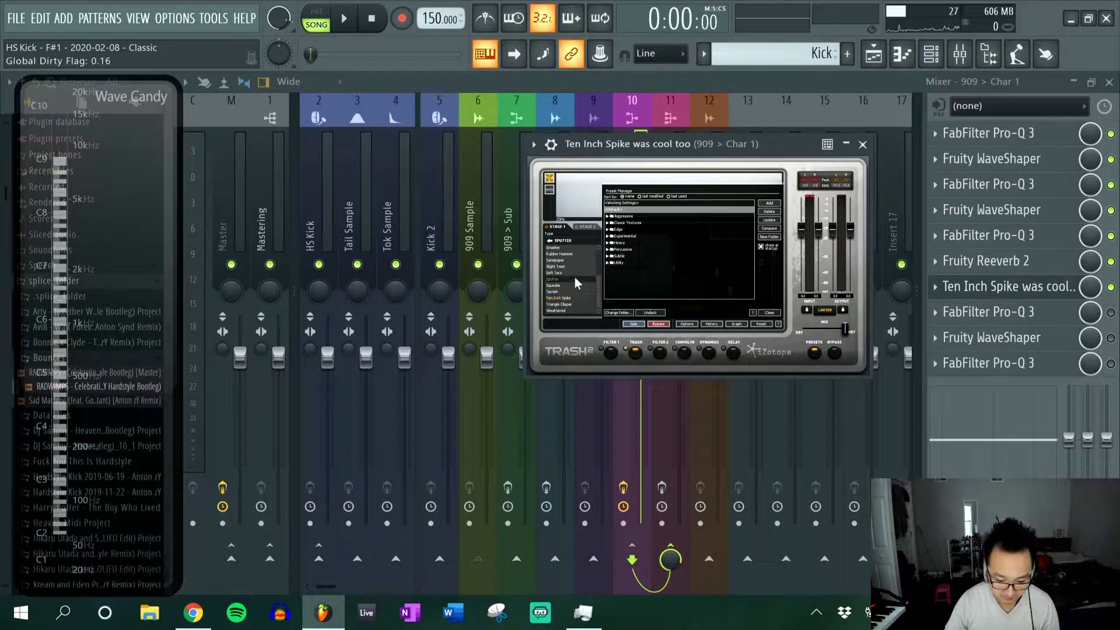
pyautogui.press('space')
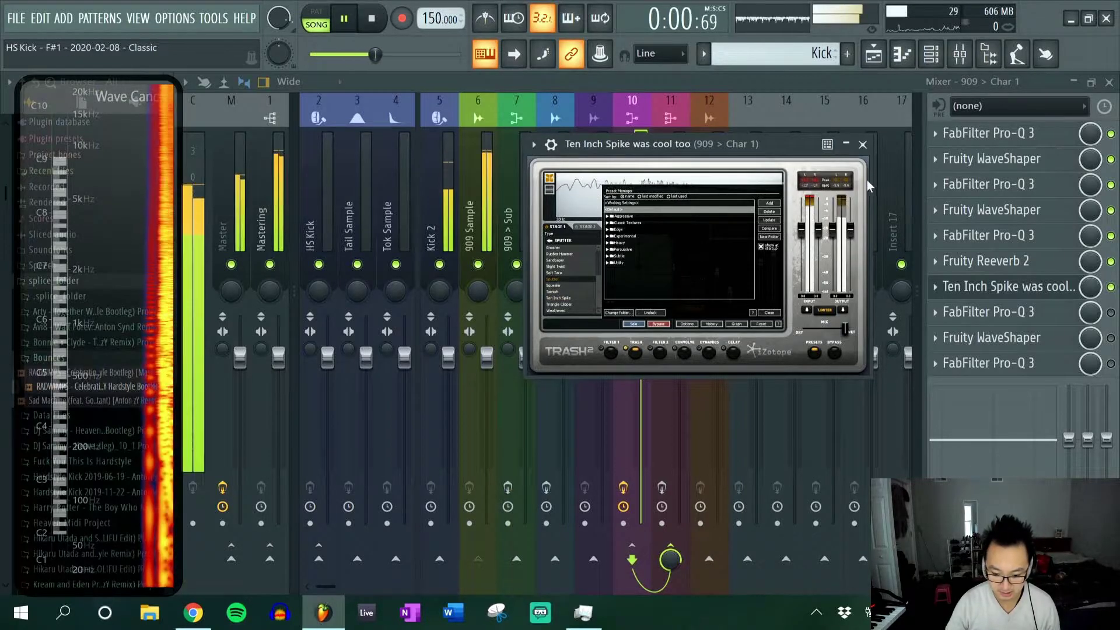
pyautogui.press('space')
pyautogui.click(863, 145)
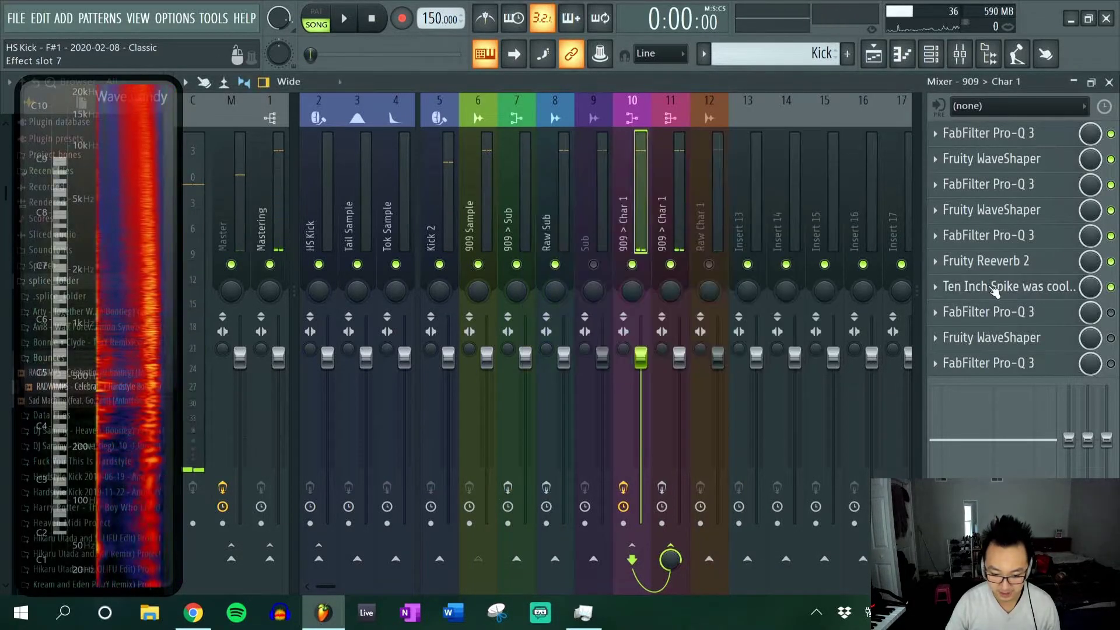
# Show the FabFilter Pro-Q 3 curve in slot 8, play the kick without it, enable the equalizer and play the kick again.
pyautogui.click(1028, 315)
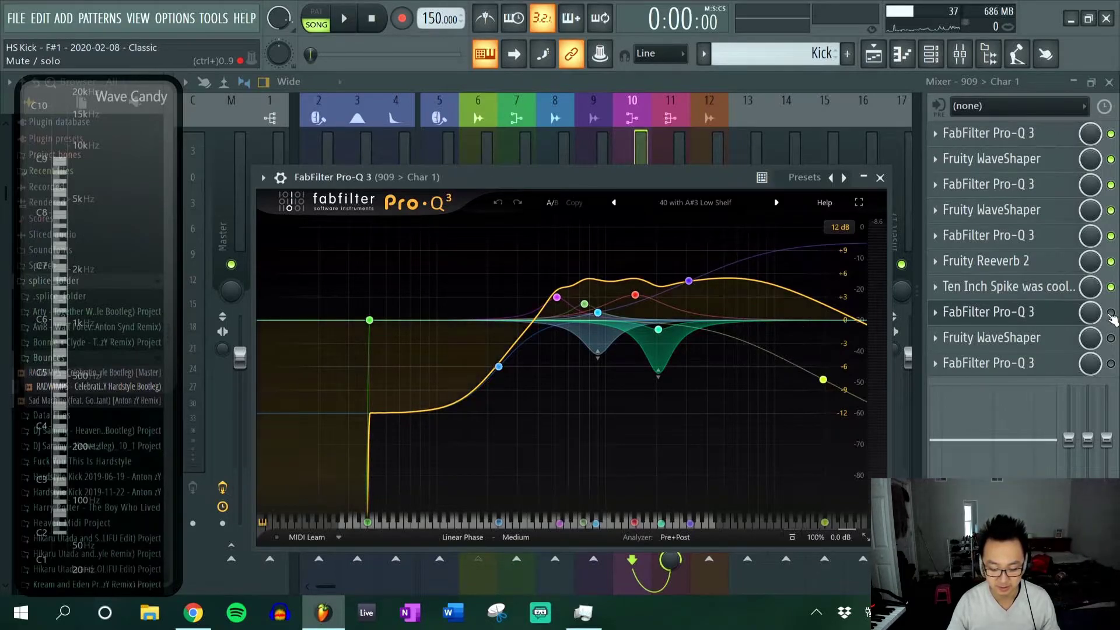
pyautogui.press('space')
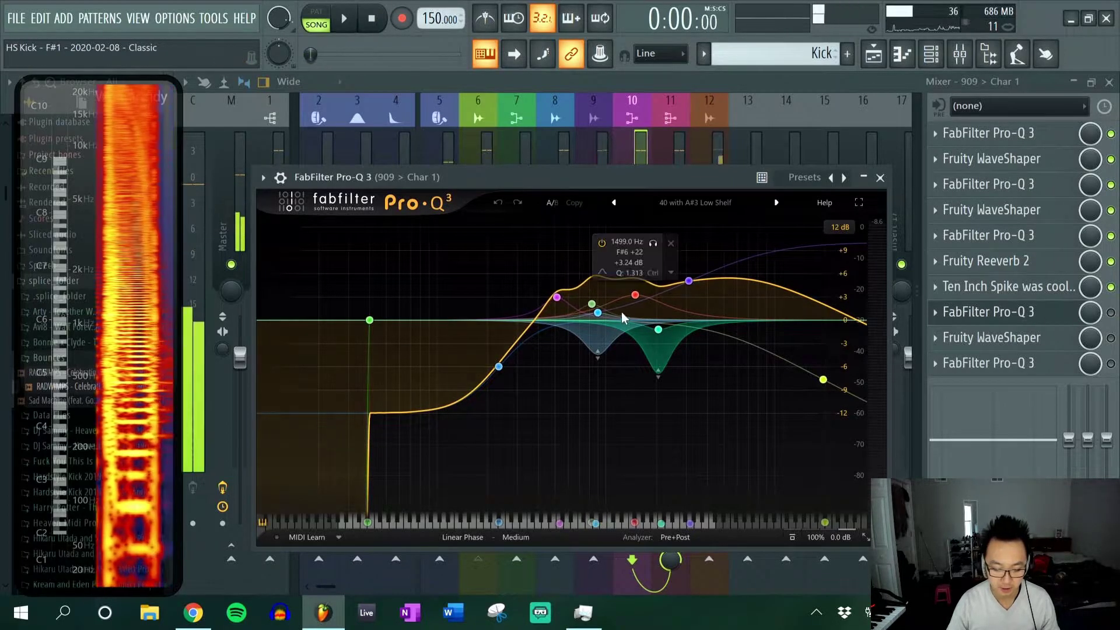
pyautogui.press('space')
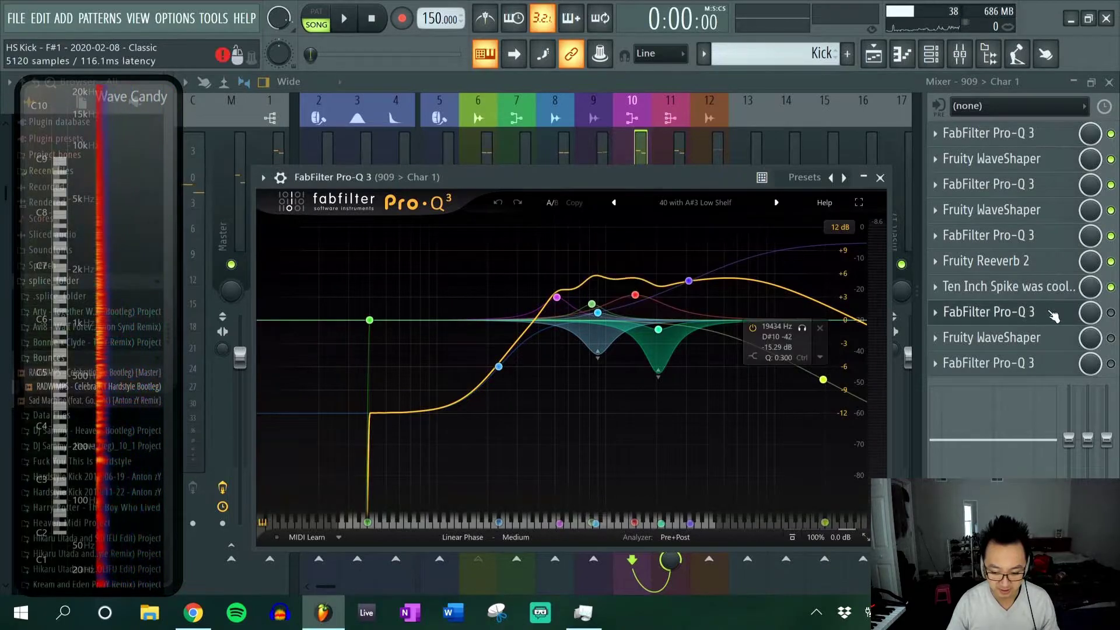
pyautogui.click(1111, 313)
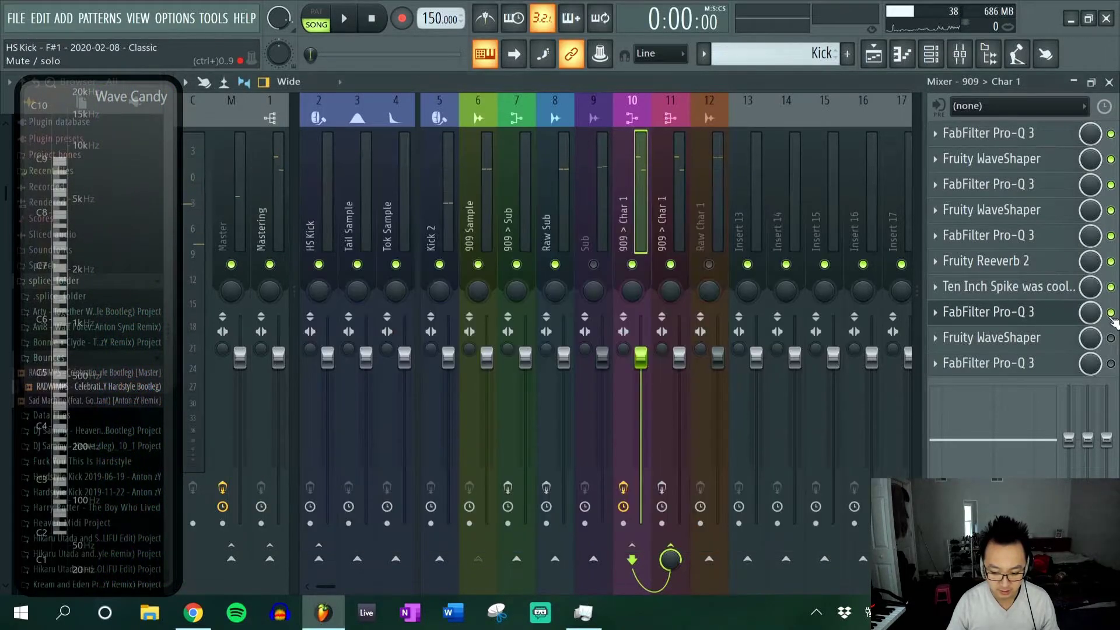
pyautogui.click(1050, 319)
pyautogui.press('space')
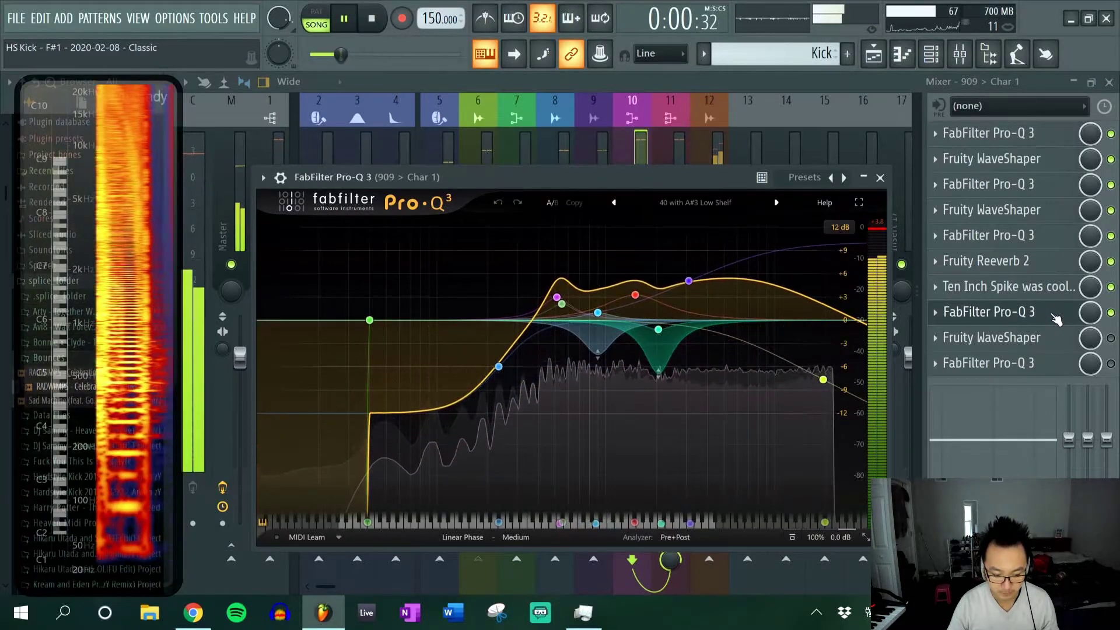
pyautogui.press('space')
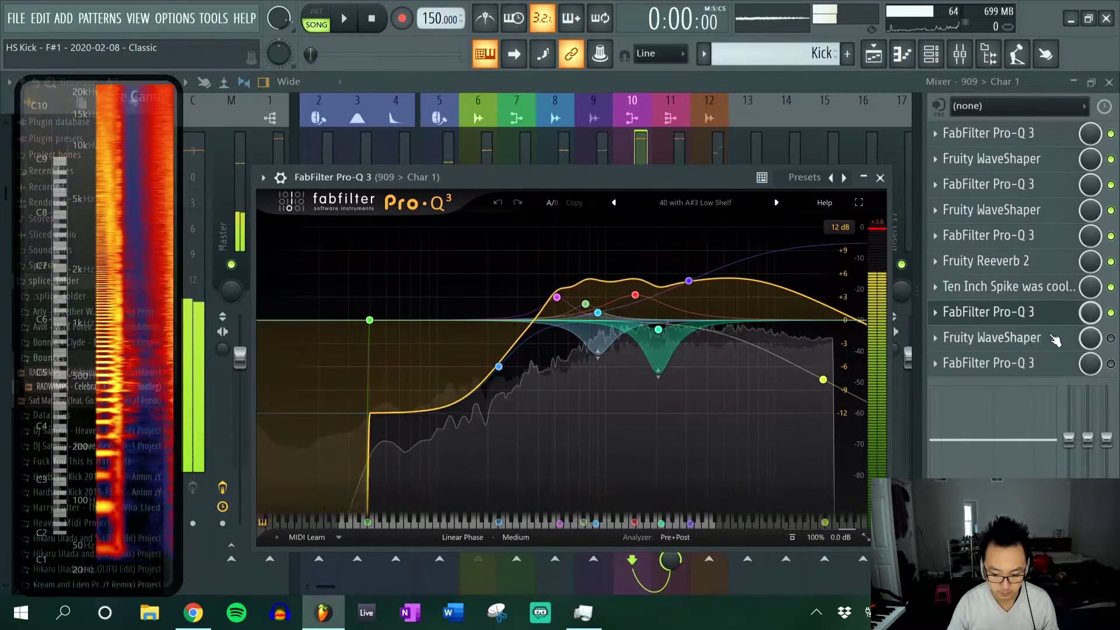
# Show the Fruity WaveShaper curve in slot 9 and enable the effect while the kick plays.
pyautogui.click(1056, 338)
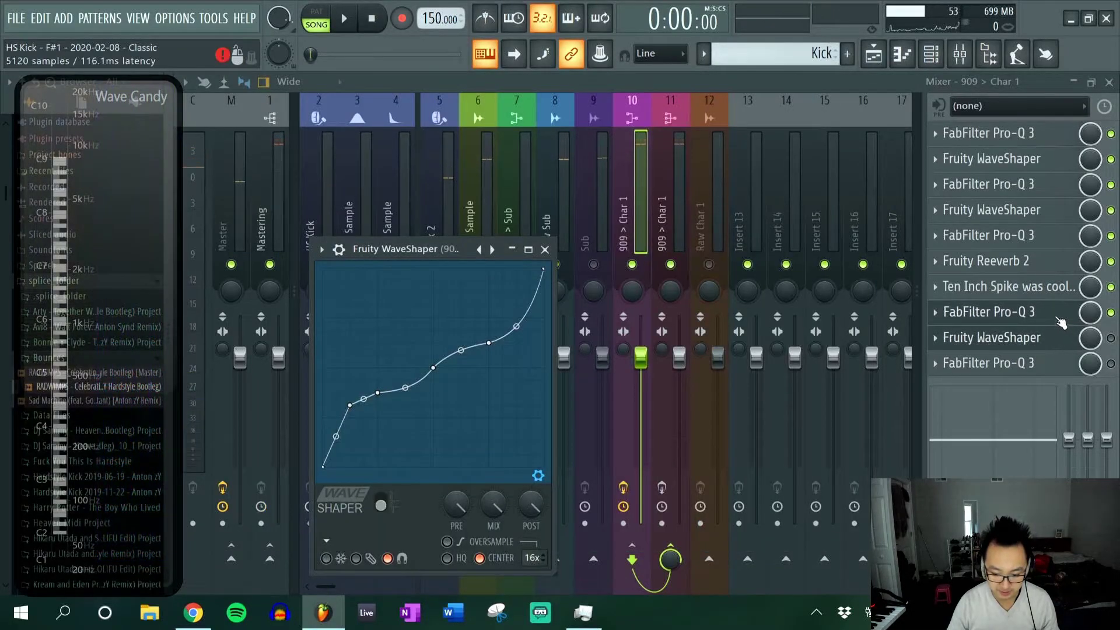
pyautogui.click(1059, 330)
pyautogui.click(1042, 347)
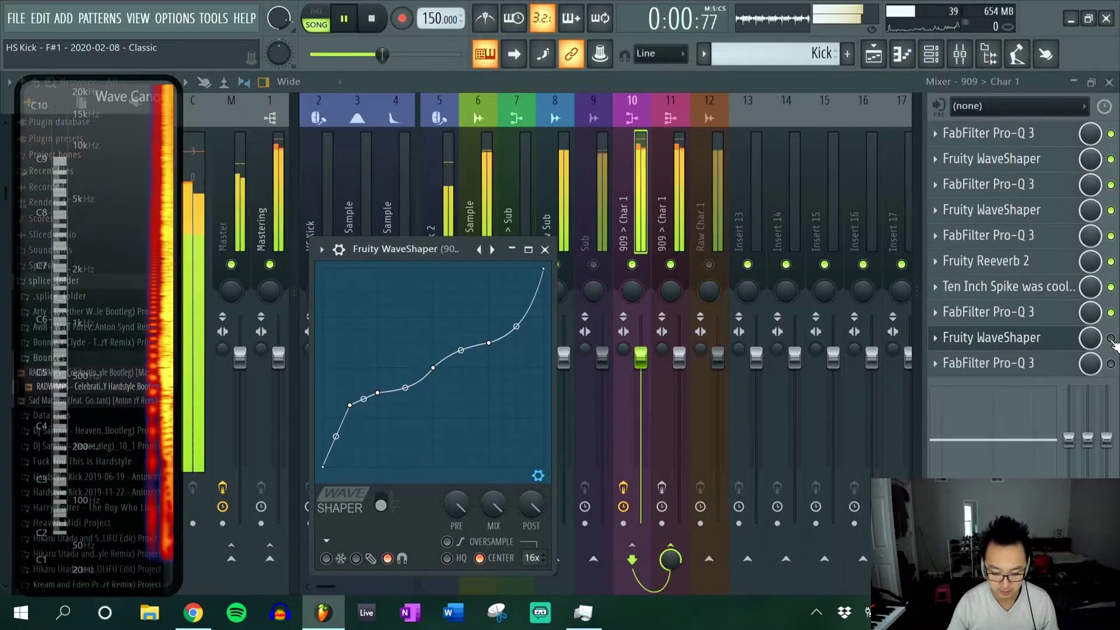
pyautogui.click(1112, 339)
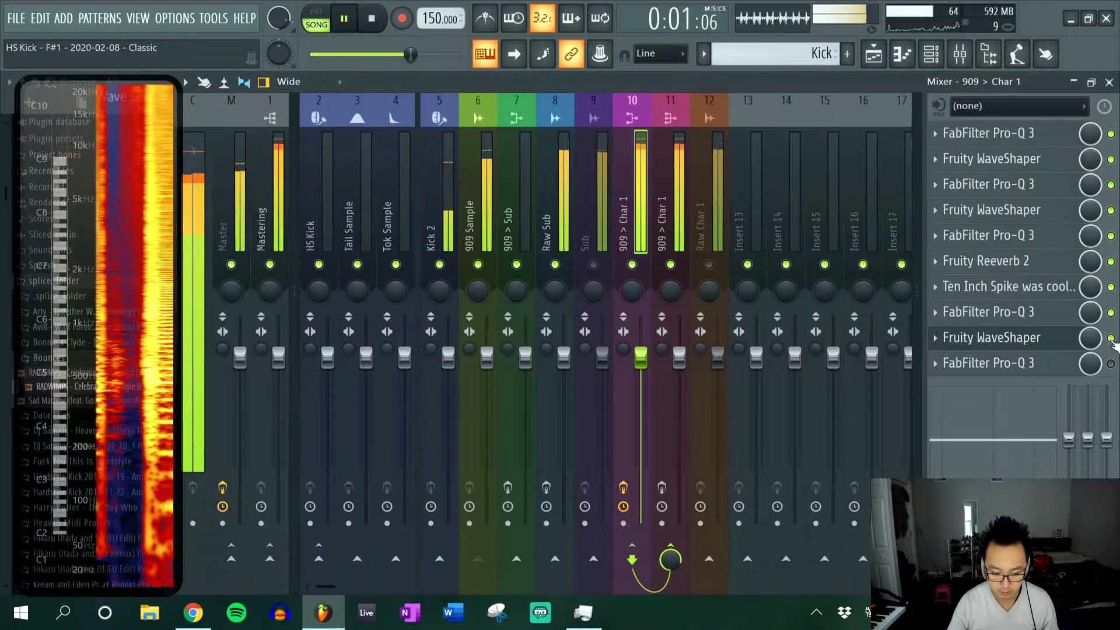
pyautogui.press('space')
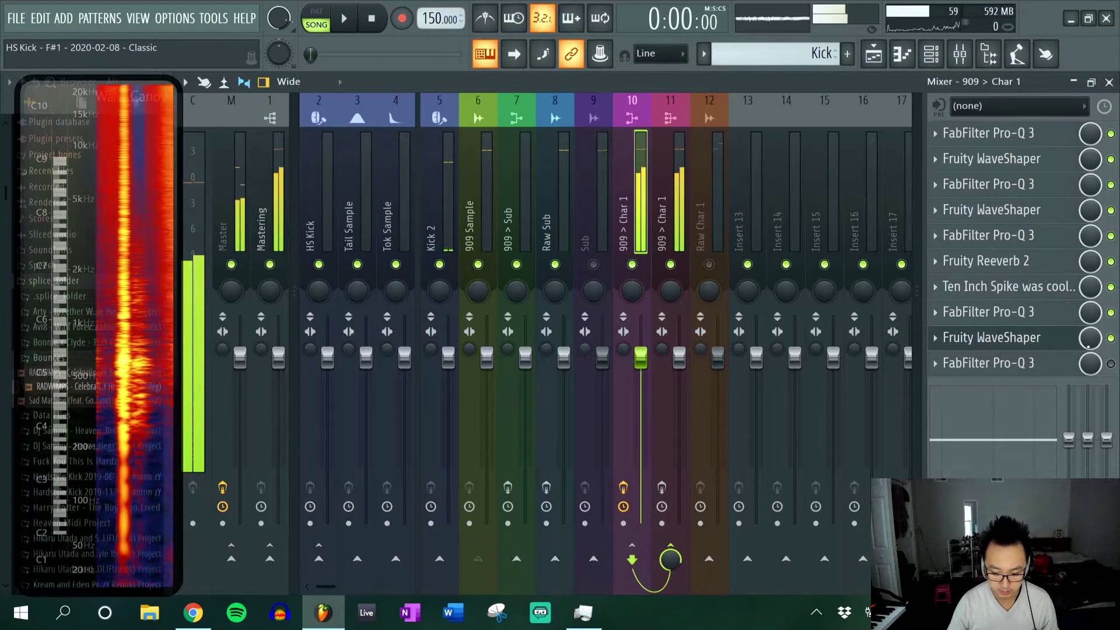
# Show the FabFilter Pro-Q 3 curve in slot 10, enable the equalizer, play the kick and close the effect.
pyautogui.click(1032, 365)
pyautogui.click(1042, 363)
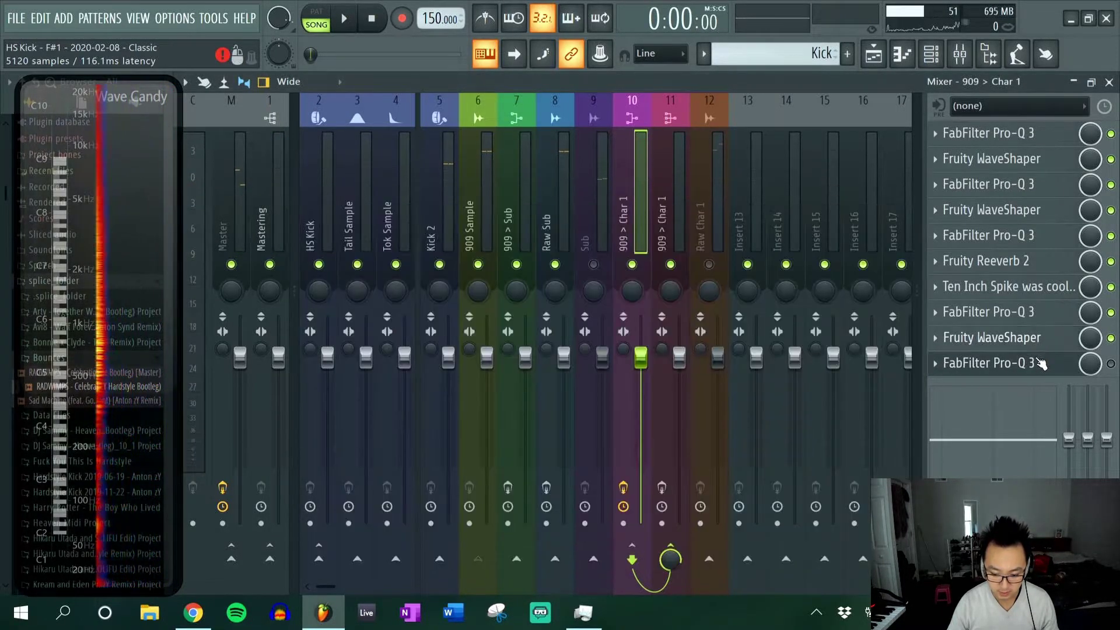
pyautogui.click(1043, 368)
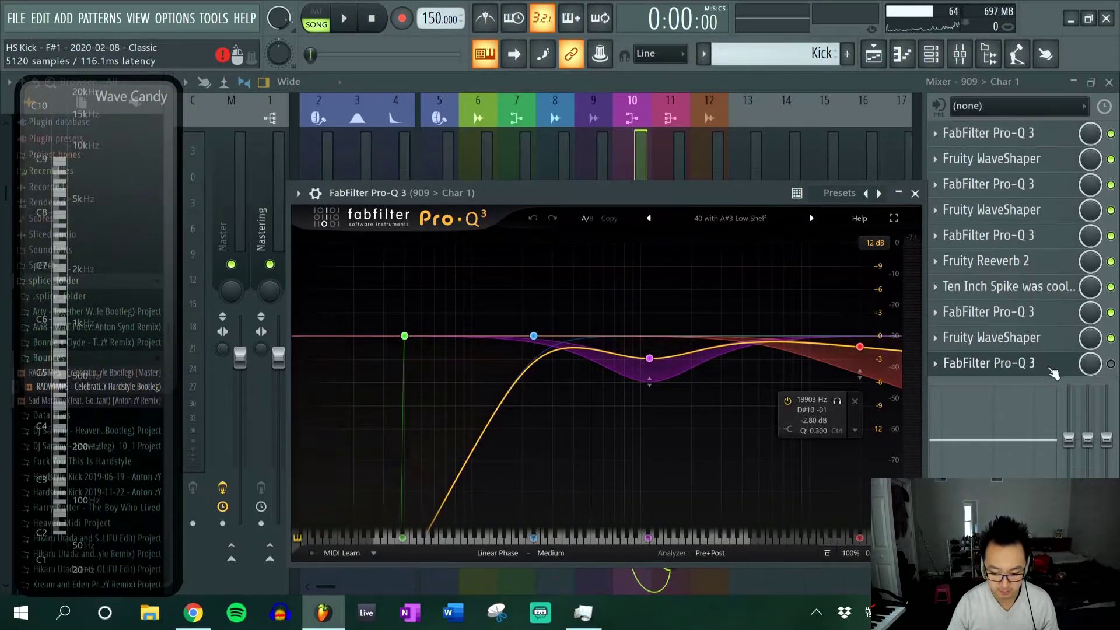
pyautogui.press('space')
pyautogui.click(1112, 364)
pyautogui.click(1018, 372)
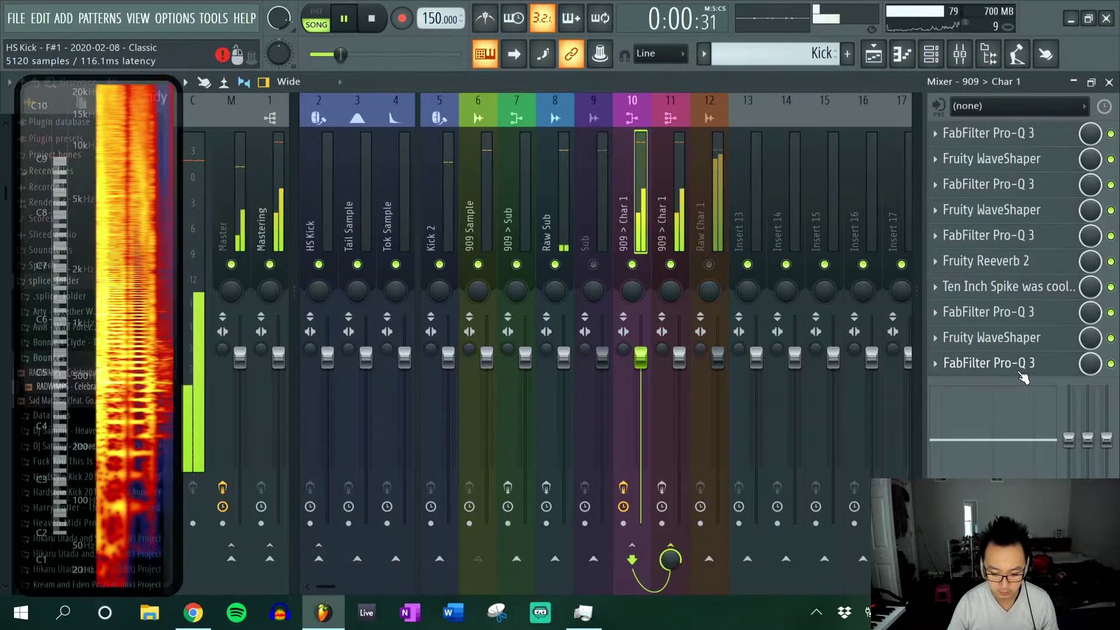
pyautogui.click(1019, 373)
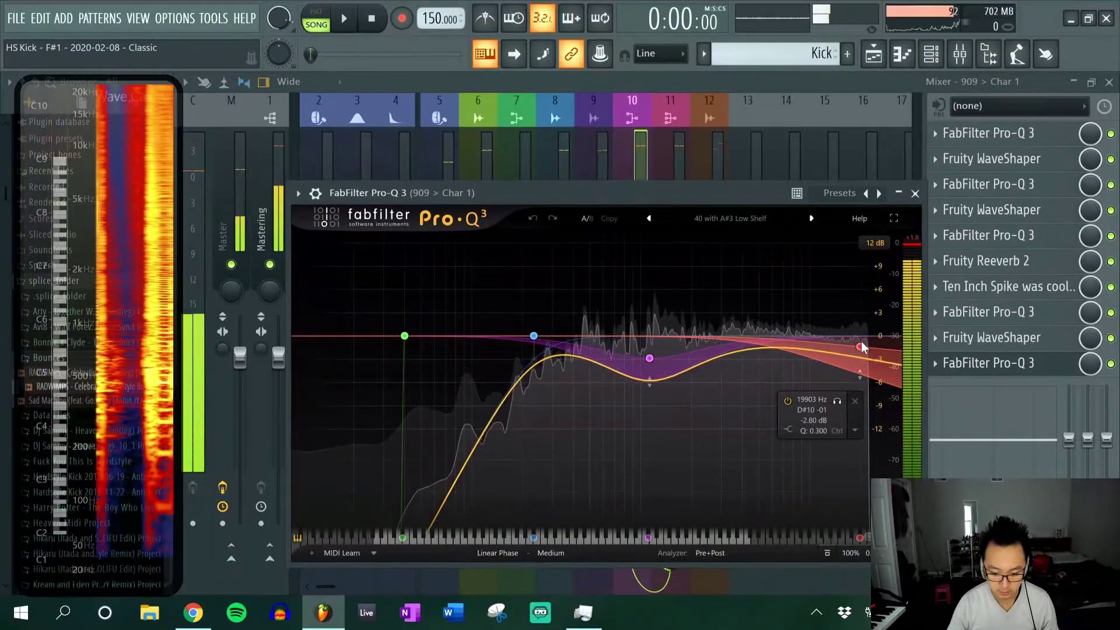
pyautogui.press('space')
pyautogui.click(915, 193)
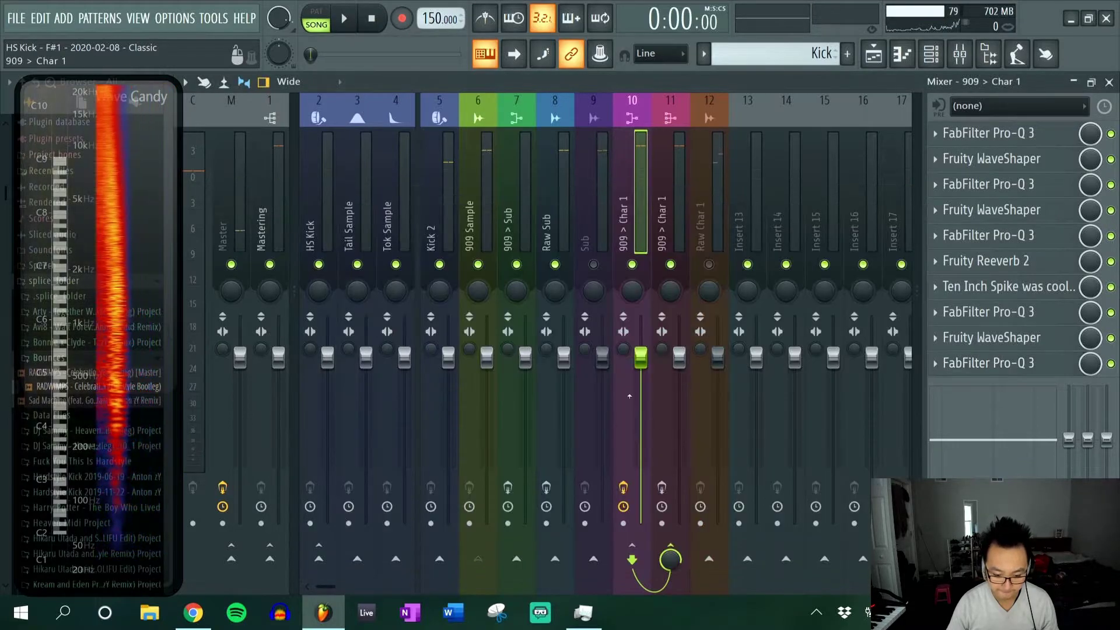
# Select mixer track 11, show its Sausage Fattener and compare the kick before and after enabling the effect.
pyautogui.click(673, 209)
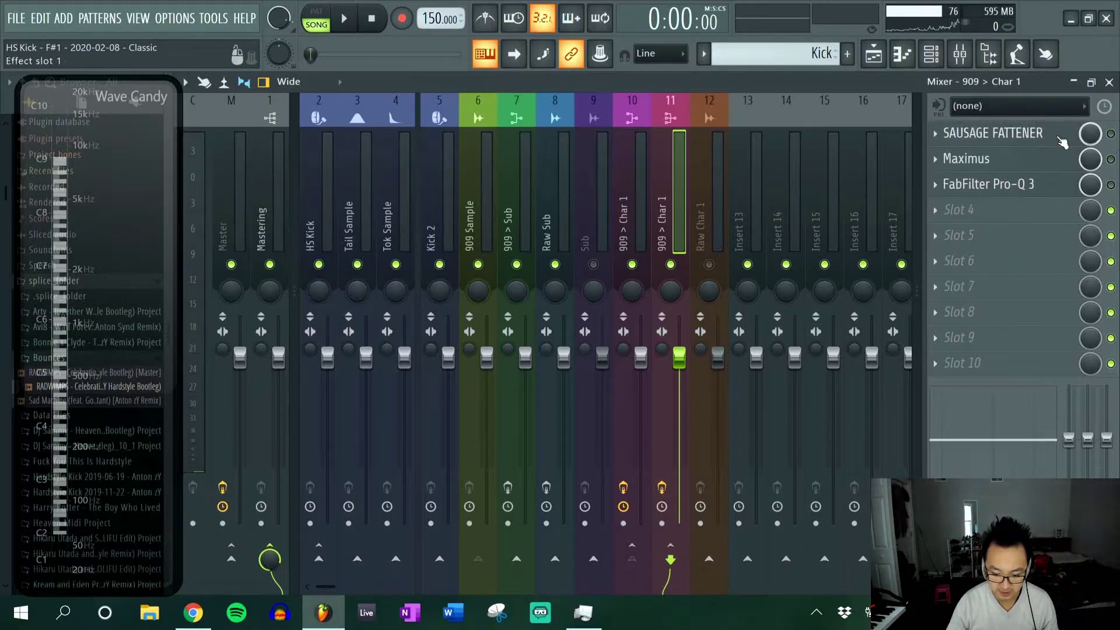
pyautogui.click(1008, 144)
pyautogui.press('space')
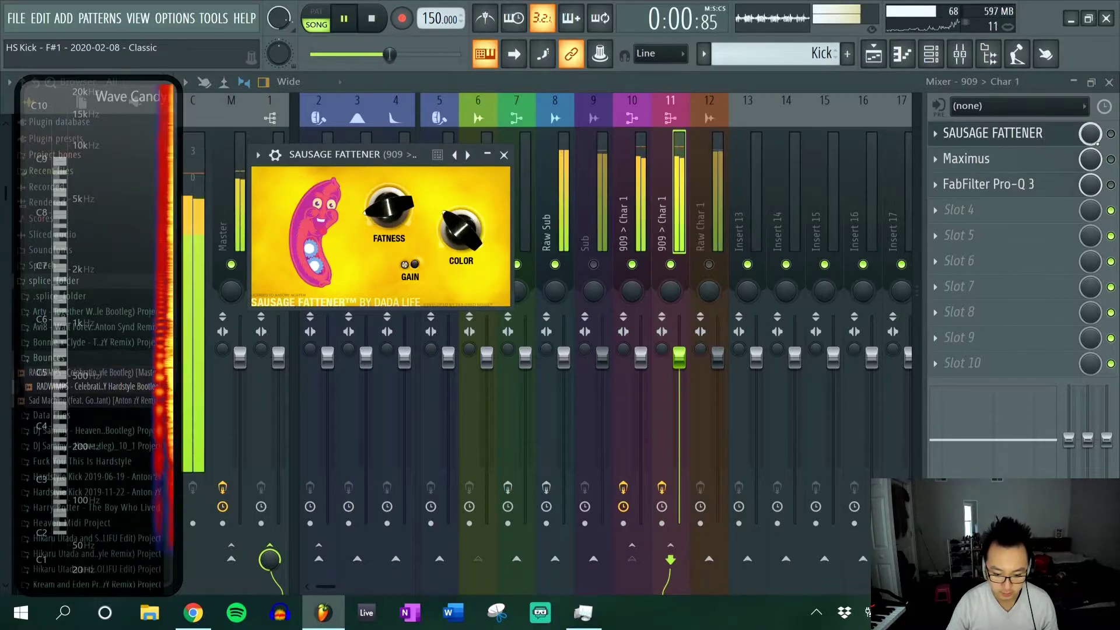
pyautogui.click(1111, 134)
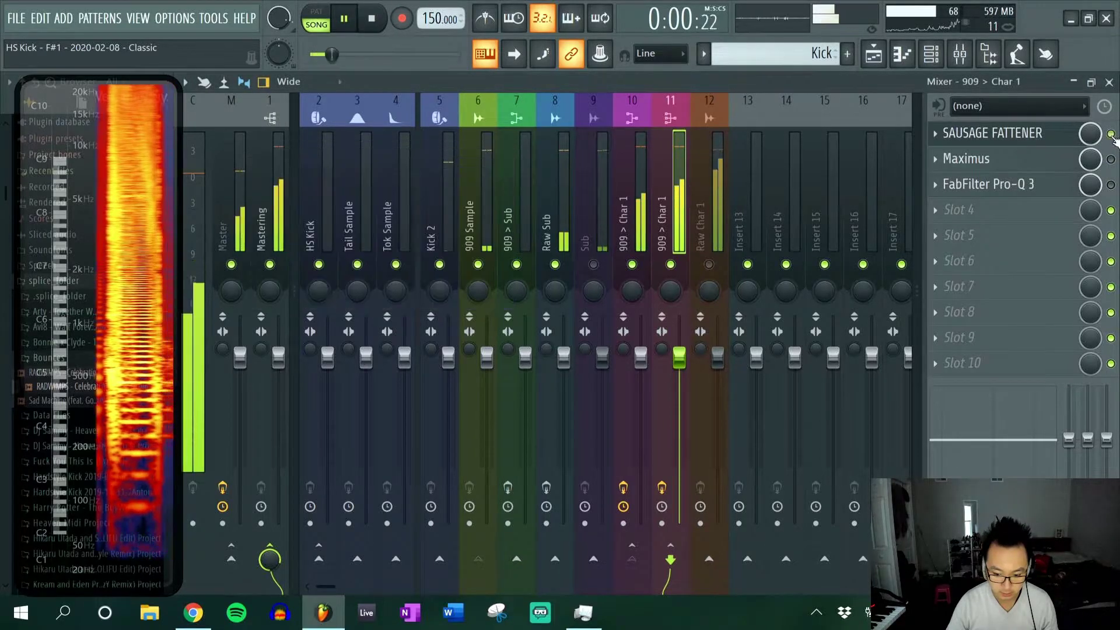
pyautogui.click(1038, 143)
pyautogui.press('space')
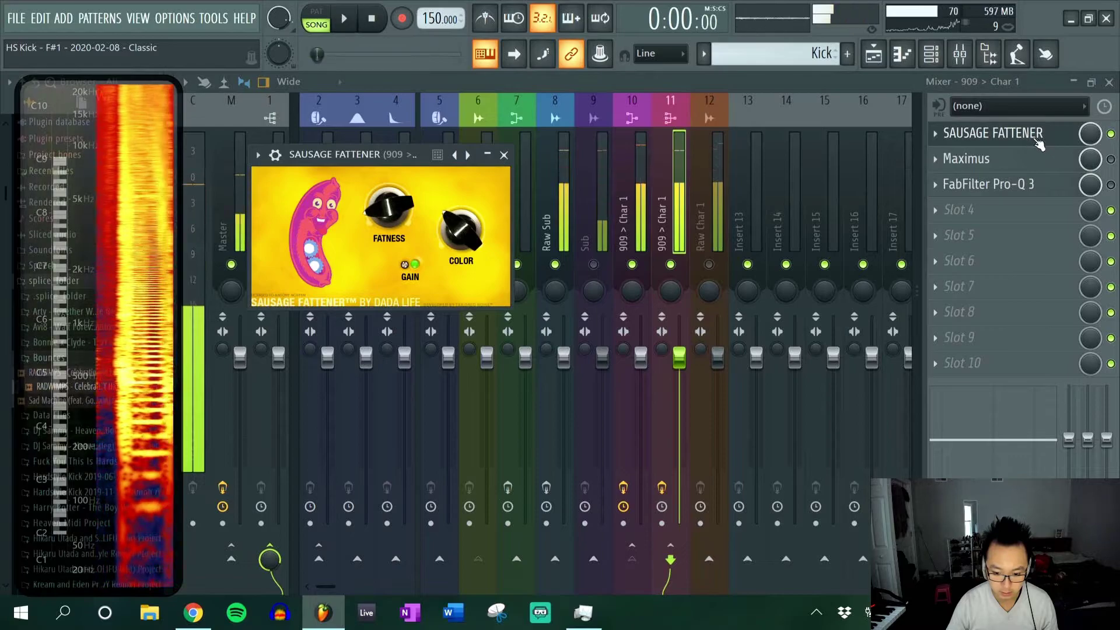
# Show Maximus in slot 2 of track 11 and its preset list, enable the effect and play the kick.
pyautogui.click(1047, 164)
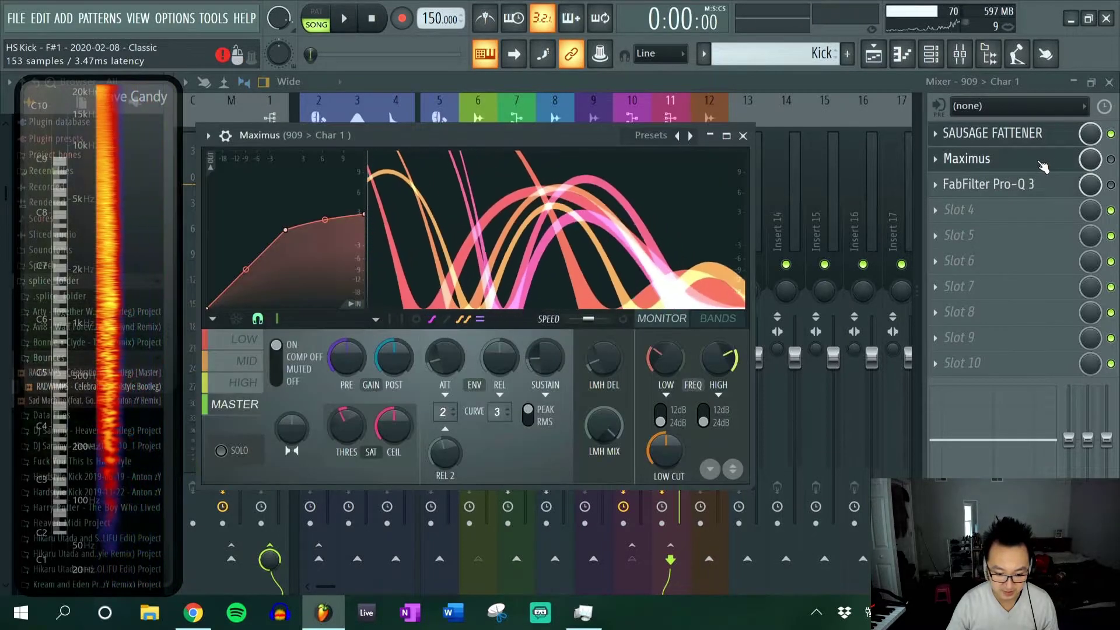
pyautogui.click(693, 138)
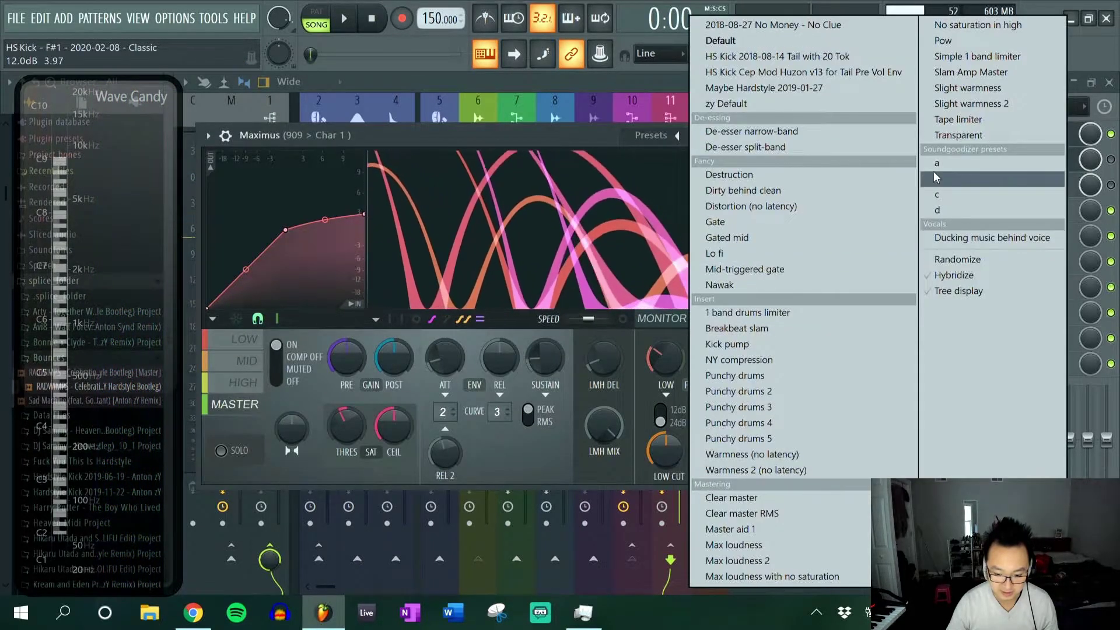
pyautogui.click(729, 145)
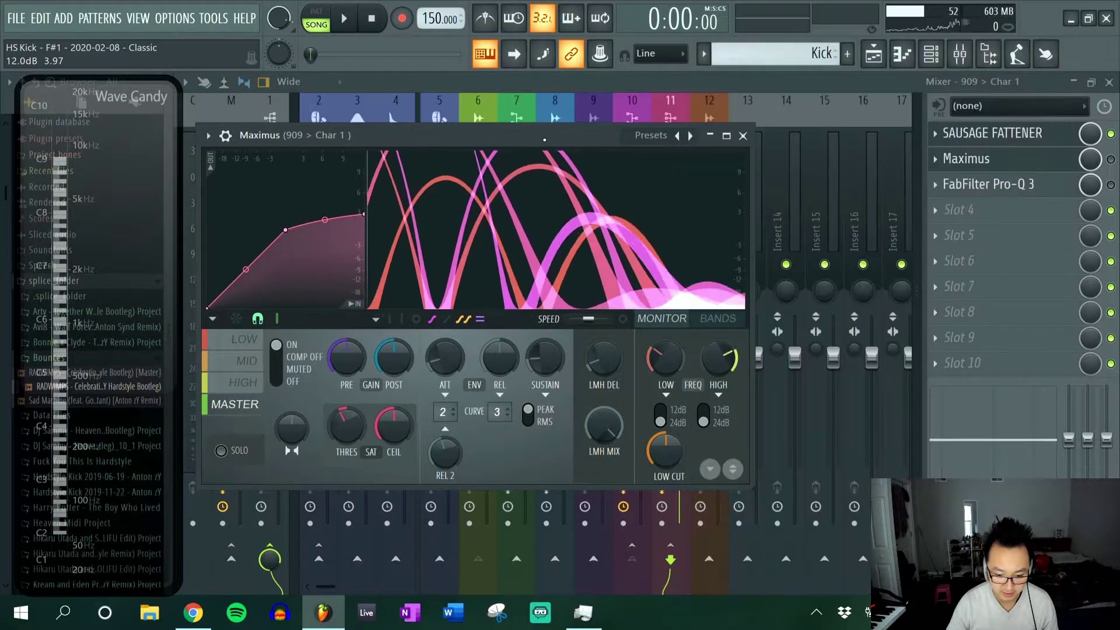
pyautogui.click(743, 135)
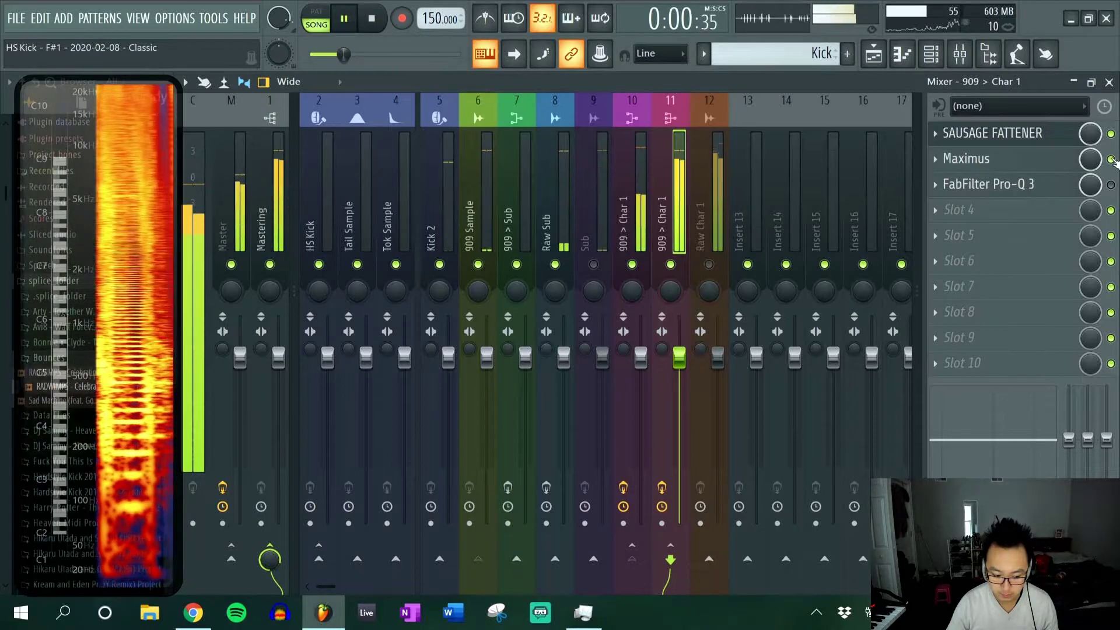
pyautogui.press('space')
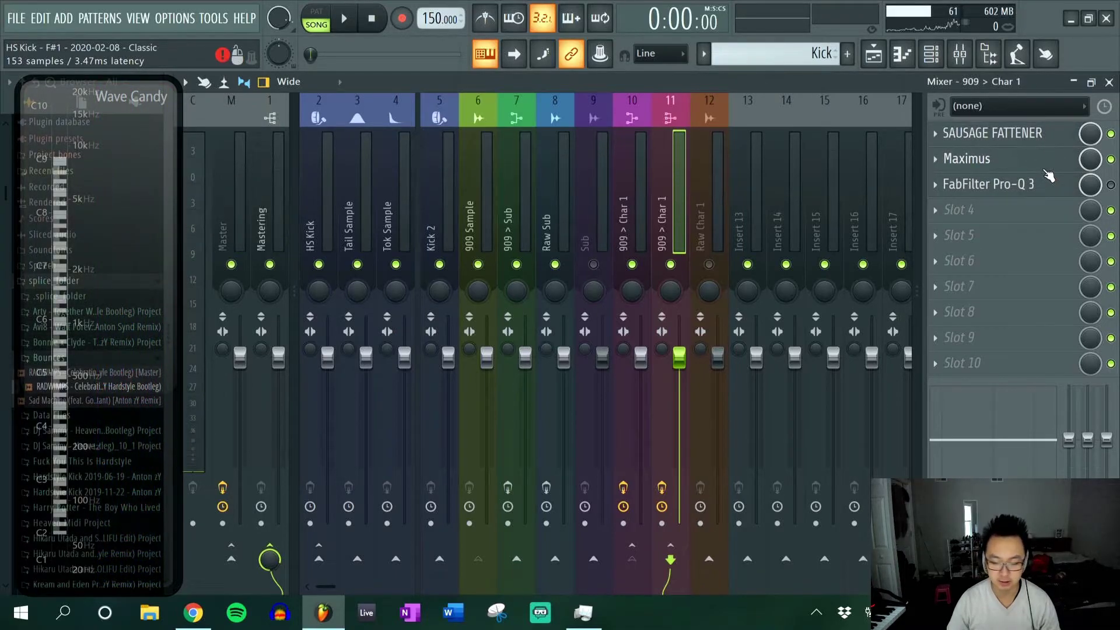
# Show the low-cut bands of track 11's FabFilter Pro-Q 3, enable it, play the kick and reopen its curve.
pyautogui.click(1055, 190)
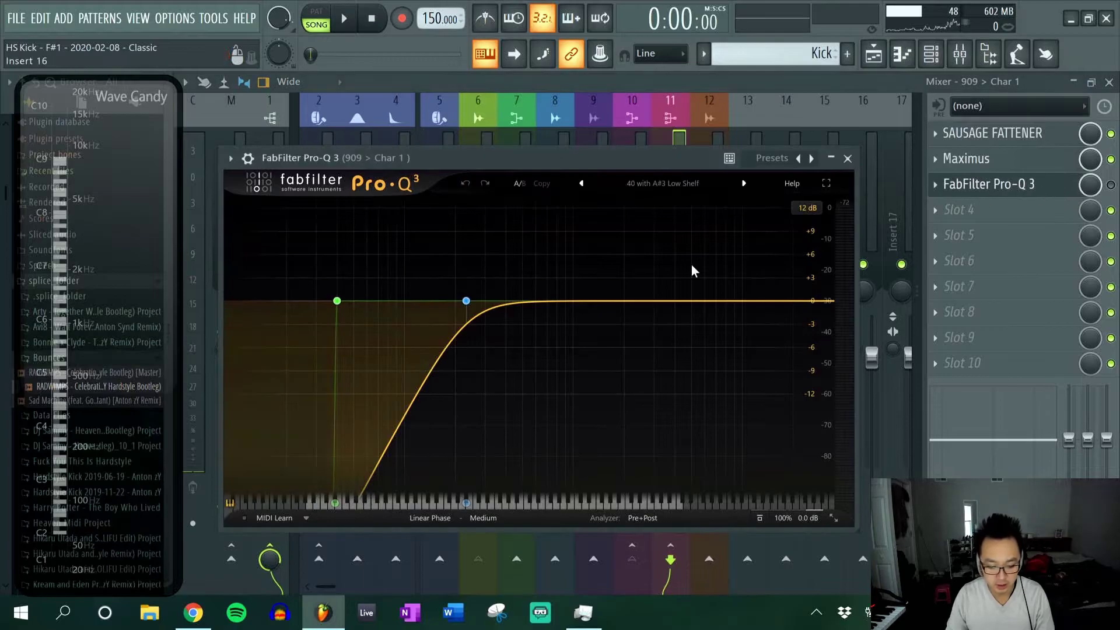
pyautogui.moveTo(470, 302)
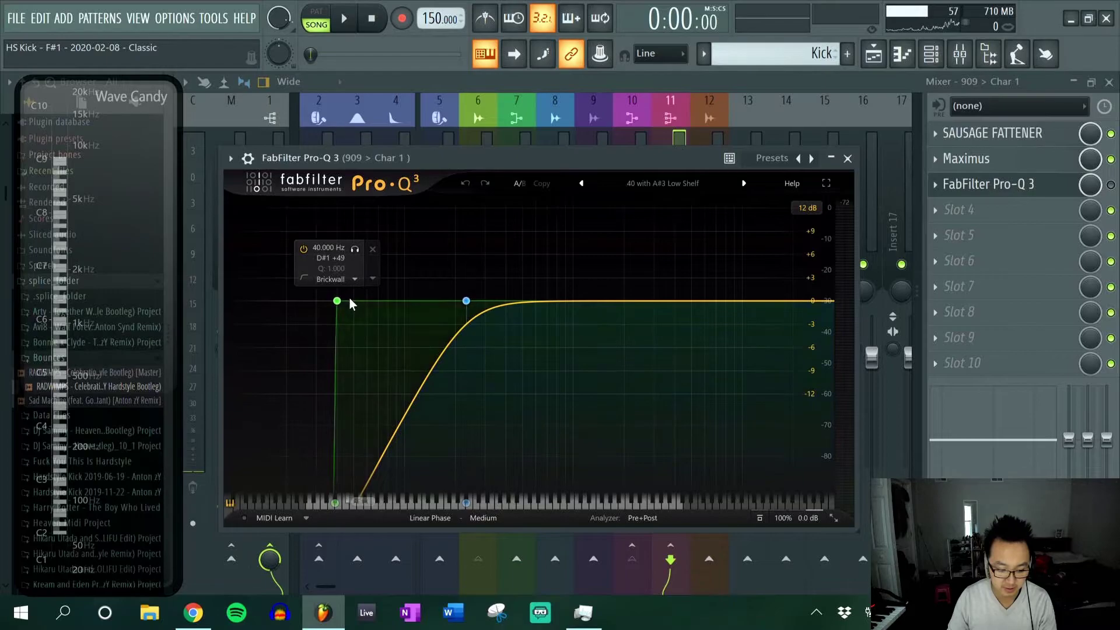
pyautogui.click(847, 158)
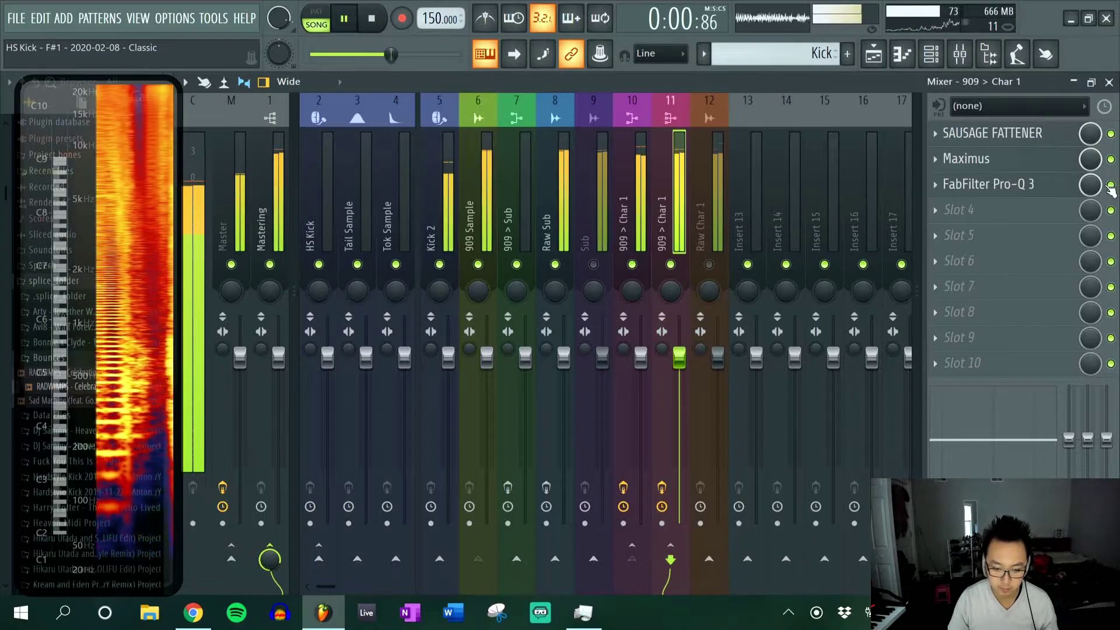
pyautogui.press('space')
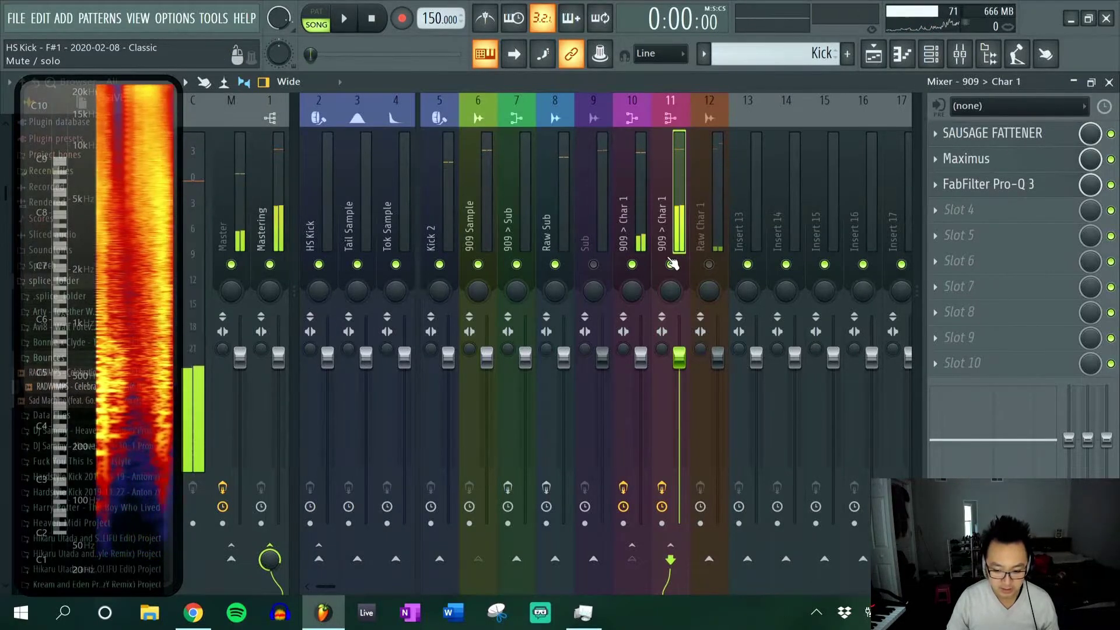
pyautogui.click(992, 184)
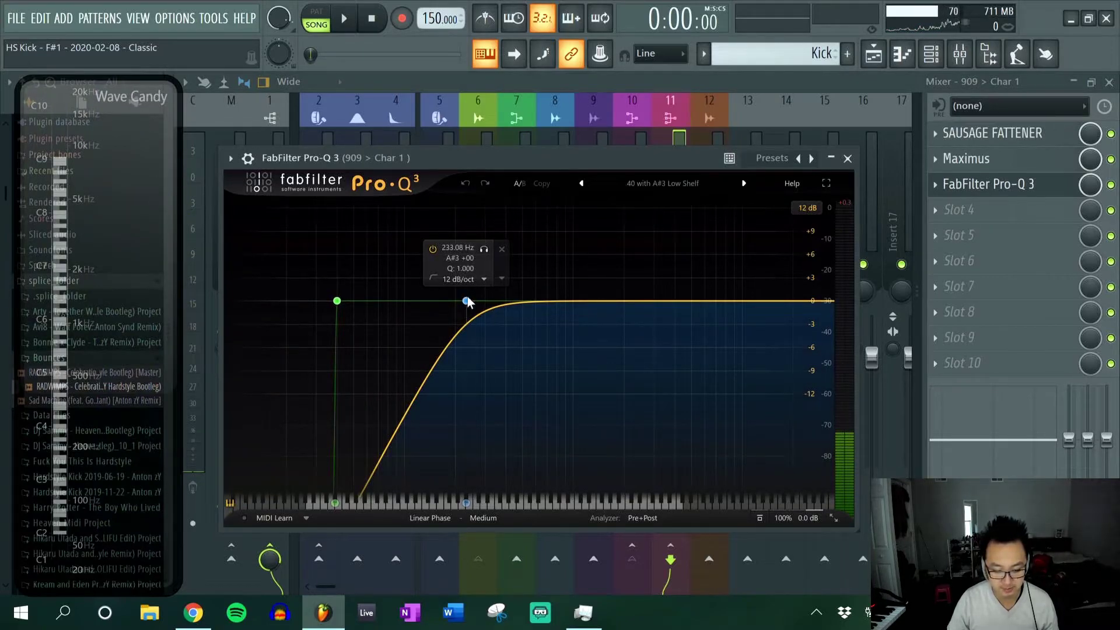
# Close the equalizer, select and enable mixer track 12 Raw Char 1, and bring its audio clip into view in the playlist.
pyautogui.click(848, 158)
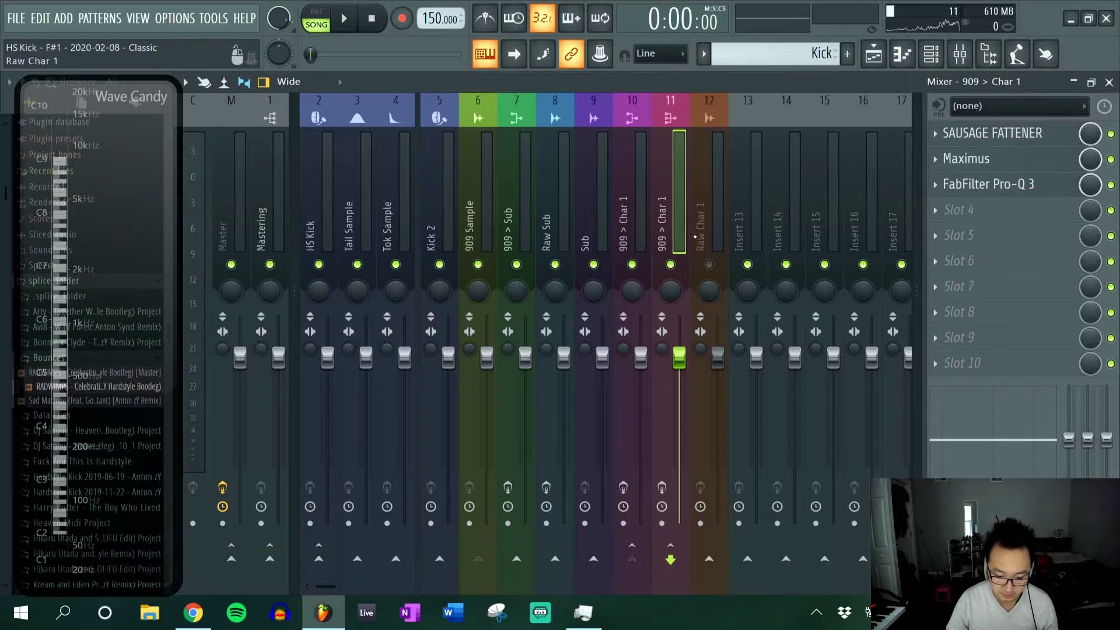
pyautogui.click(697, 233)
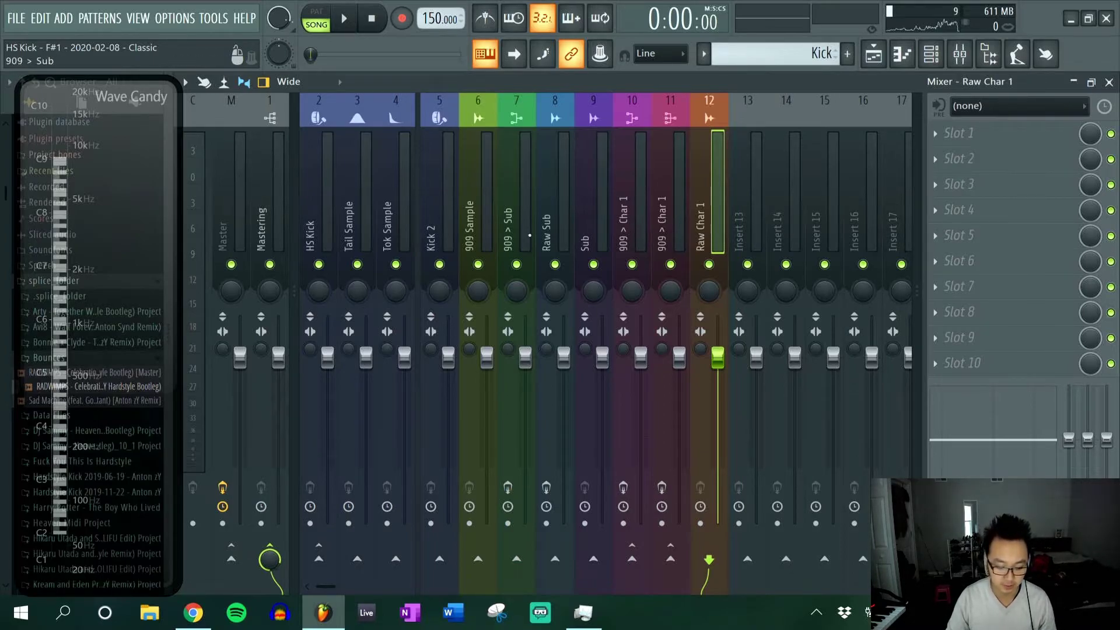
pyautogui.click(1109, 82)
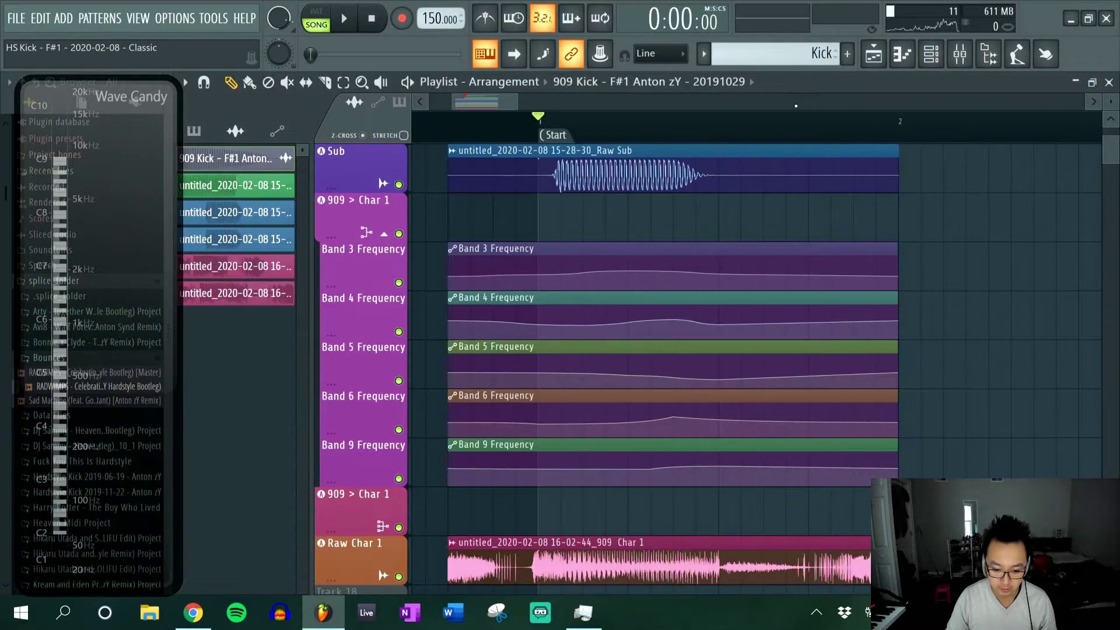
pyautogui.keyDown('ctrl'); pyautogui.scroll(-5, 782, 150); pyautogui.keyUp('ctrl')
pyautogui.scroll(-5, 495, 282)
pyautogui.scroll(2, 492, 274)
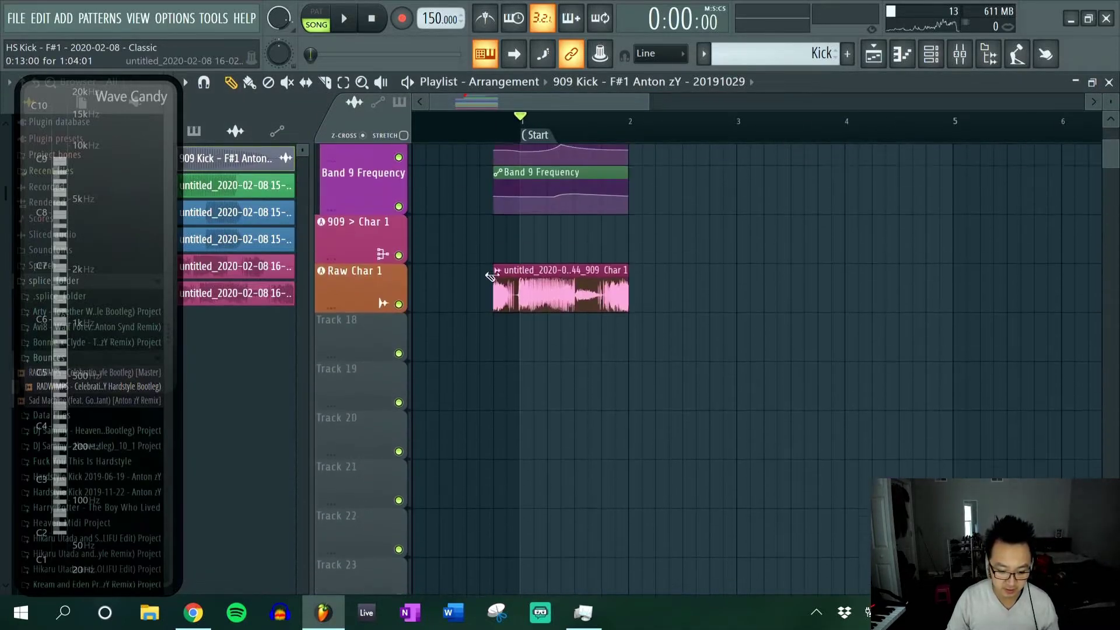
pyautogui.scroll(1, 491, 274)
pyautogui.keyDown('ctrl'); pyautogui.scroll(4, 498, 283); pyautogui.keyUp('ctrl')
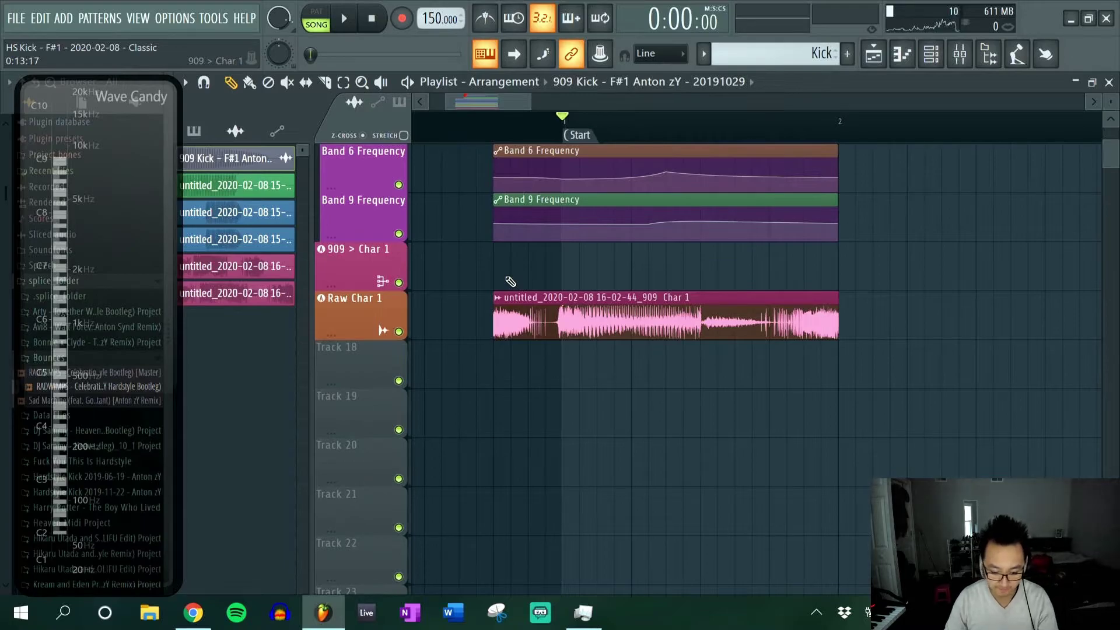
# Select the Sub mixer track, return to the playlist and play the kick.
pyautogui.press('F9')
pyautogui.click(595, 220)
pyautogui.press('F9')
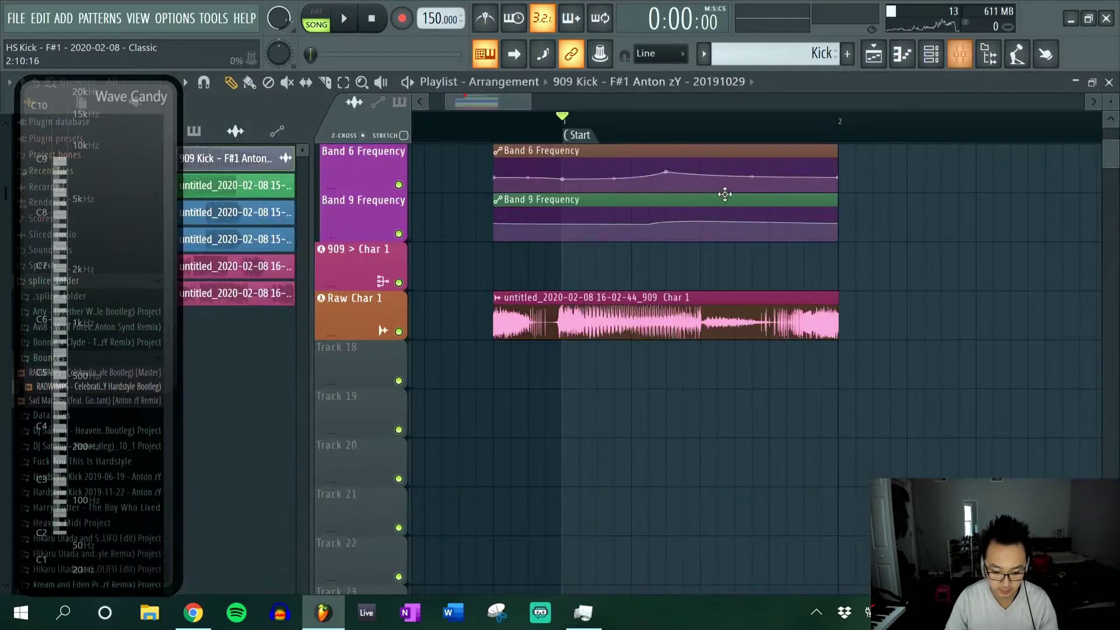
pyautogui.press('space')
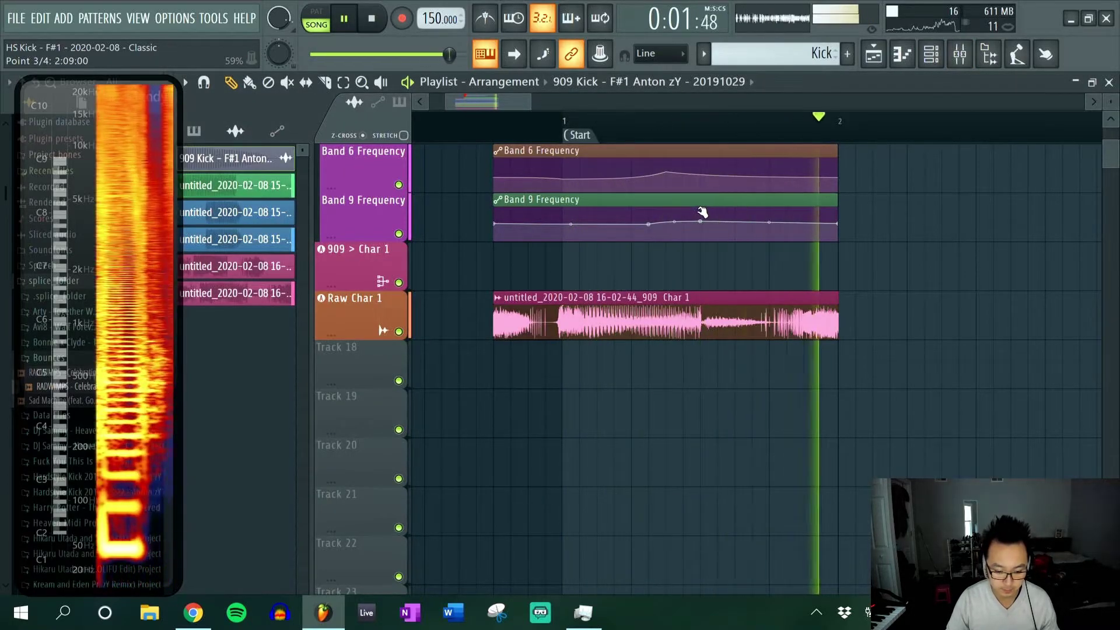
pyautogui.press('space')
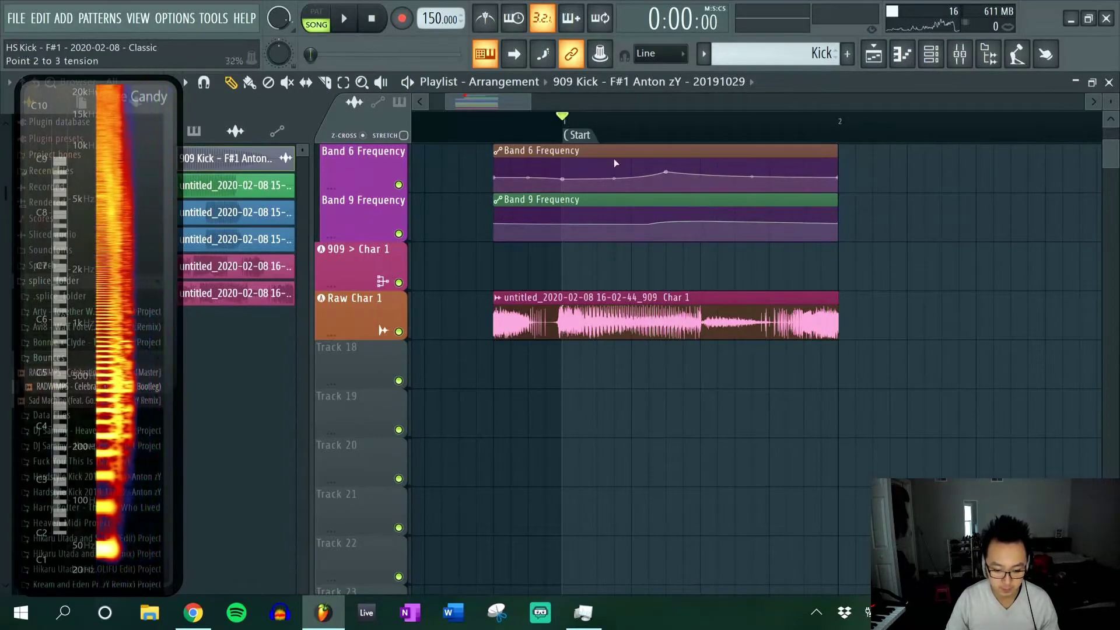
# Select the first beat after the Start marker in the playlist and loop its playback, then inspect that part of the Raw Char 1 clip.
pyautogui.moveTo(567, 122); pyautogui.dragTo(638, 130)
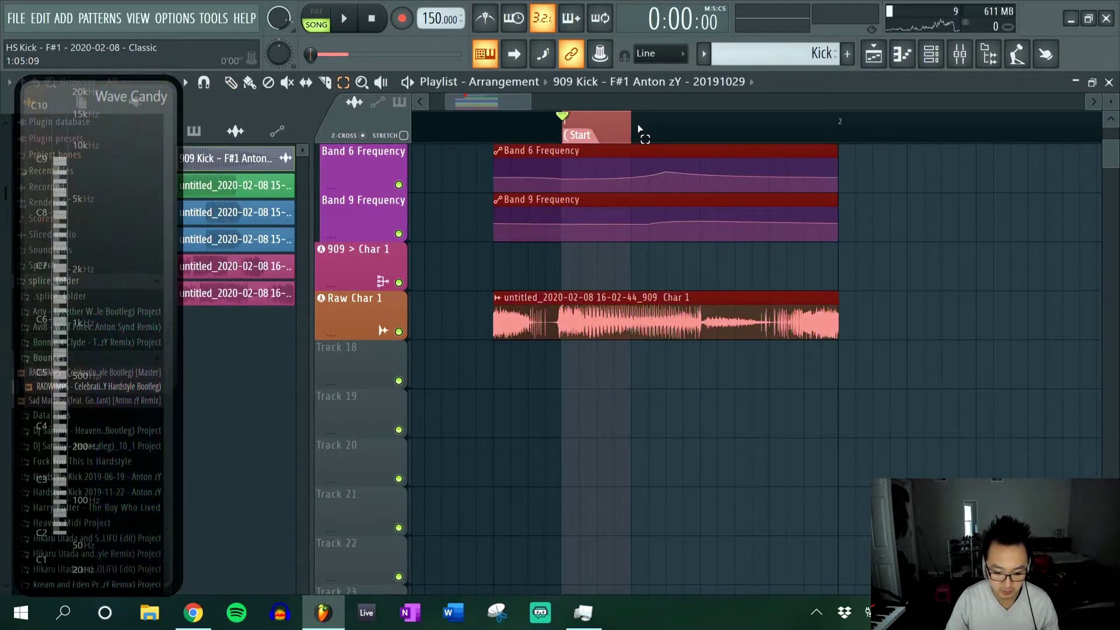
pyautogui.press('space')
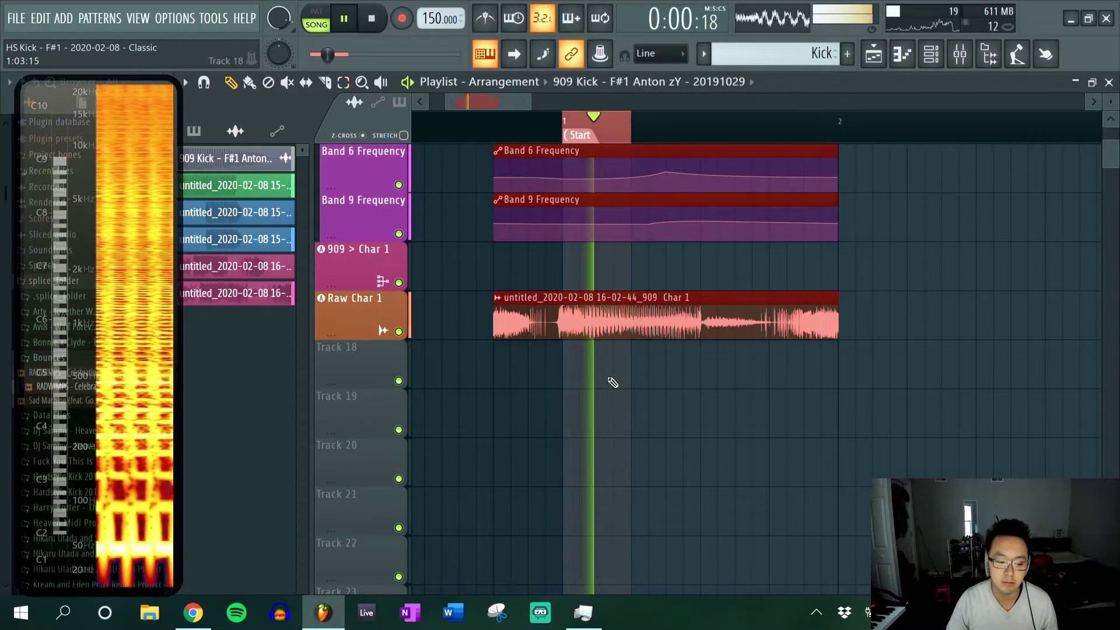
pyautogui.press('space')
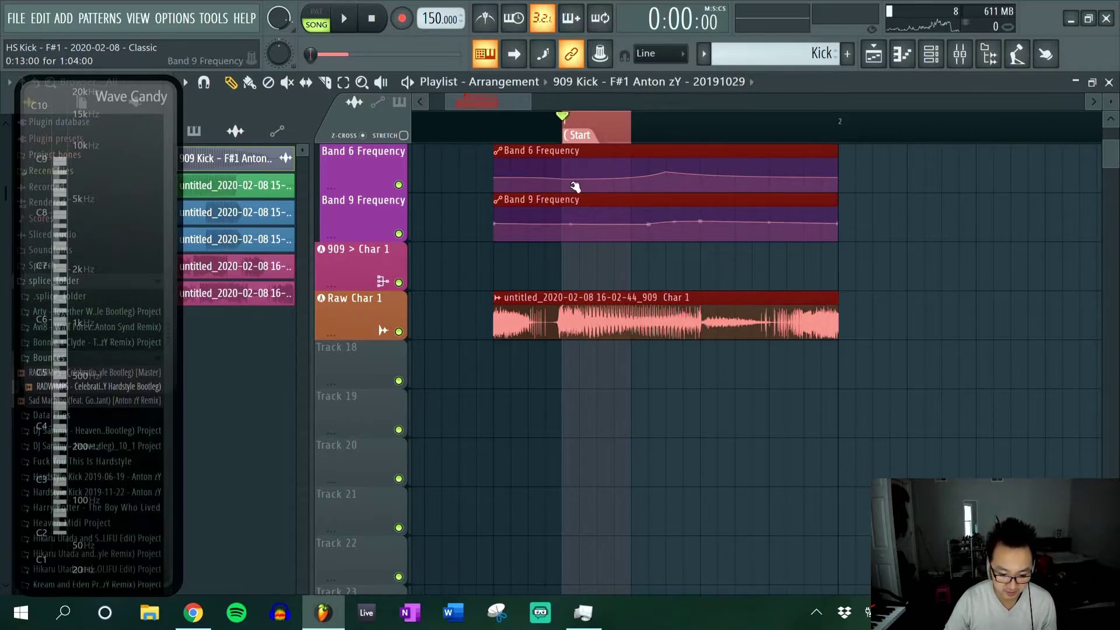
pyautogui.scroll(4, 598, 142)
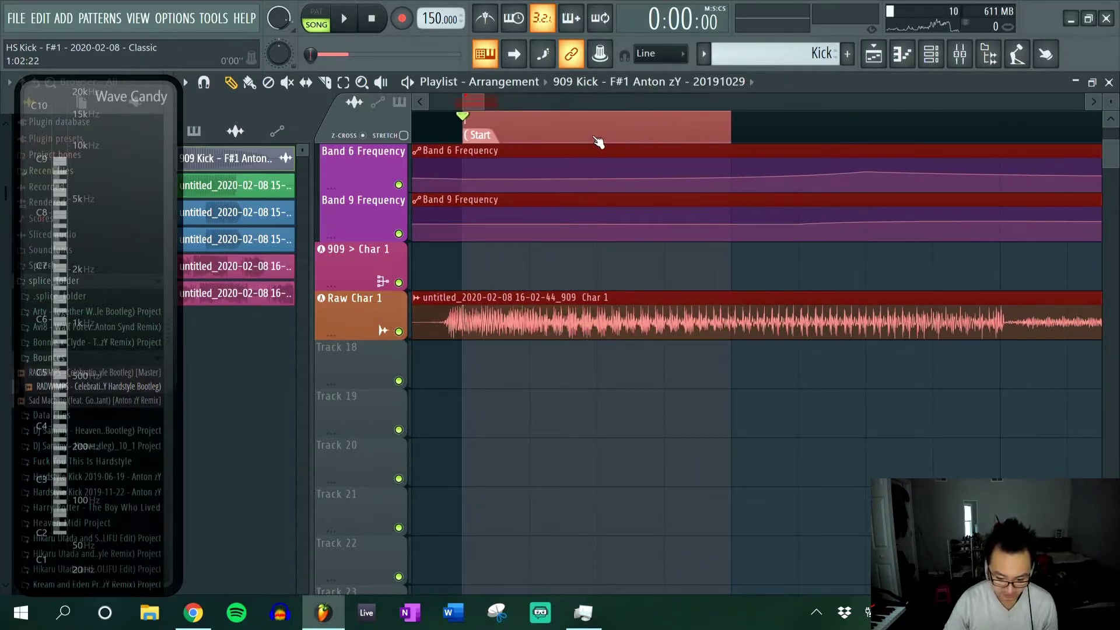
pyautogui.scroll(-2, 598, 142)
pyautogui.scroll(2, 600, 141)
pyautogui.scroll(-4, 599, 141)
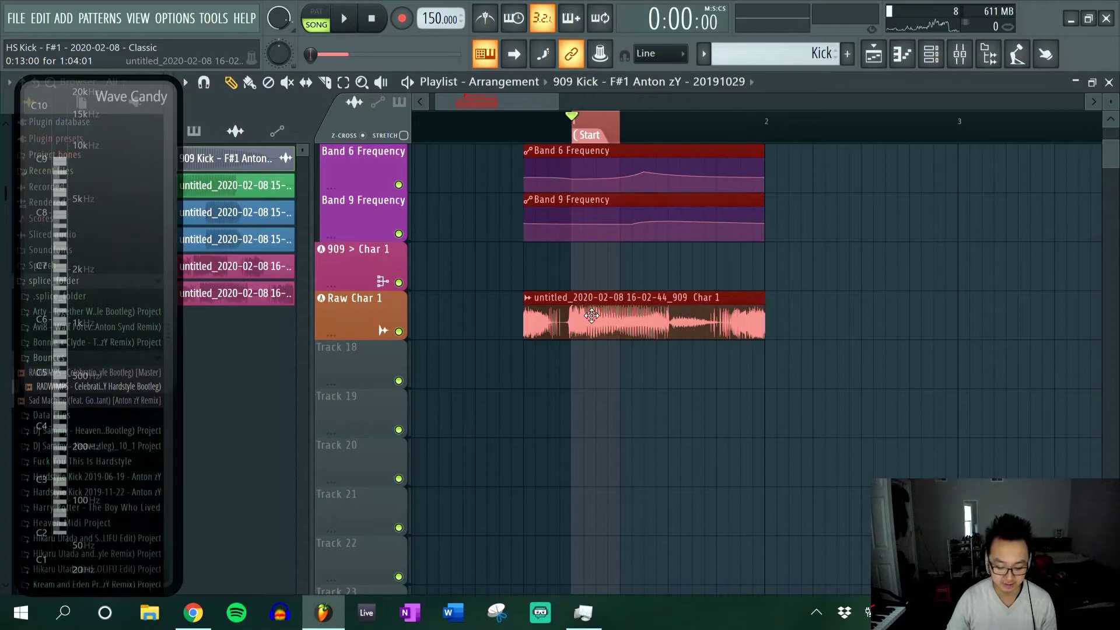
# Show the Master track's FabFilter Pro-Q 3, play the loop to examine its frequency spectrum, and return to the playlist.
pyautogui.press('F9')
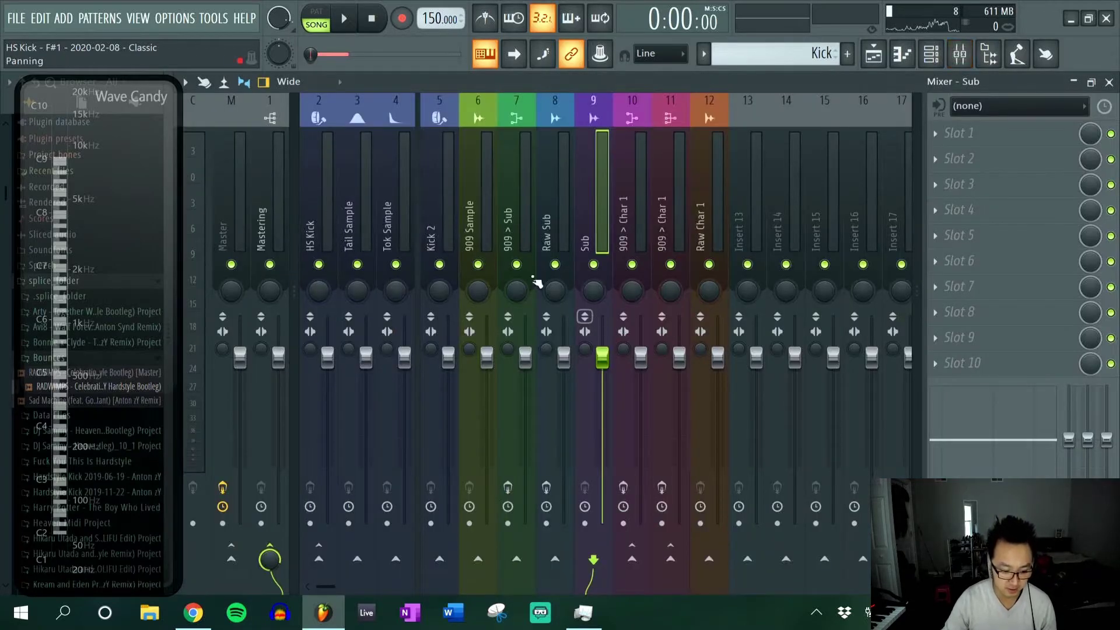
pyautogui.click(260, 199)
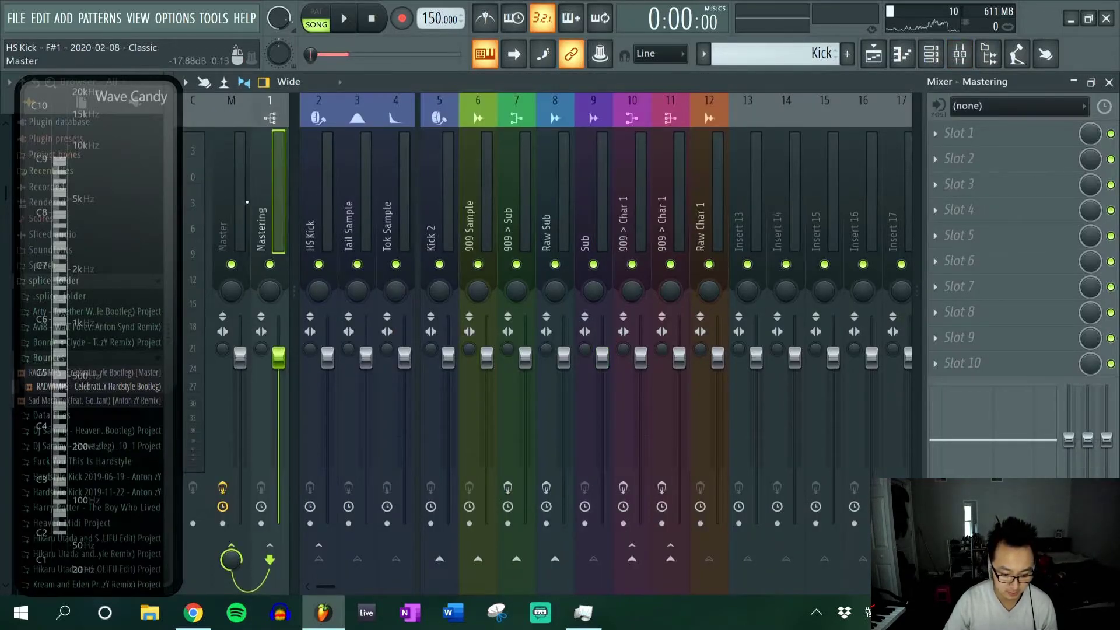
pyautogui.click(248, 199)
pyautogui.click(991, 138)
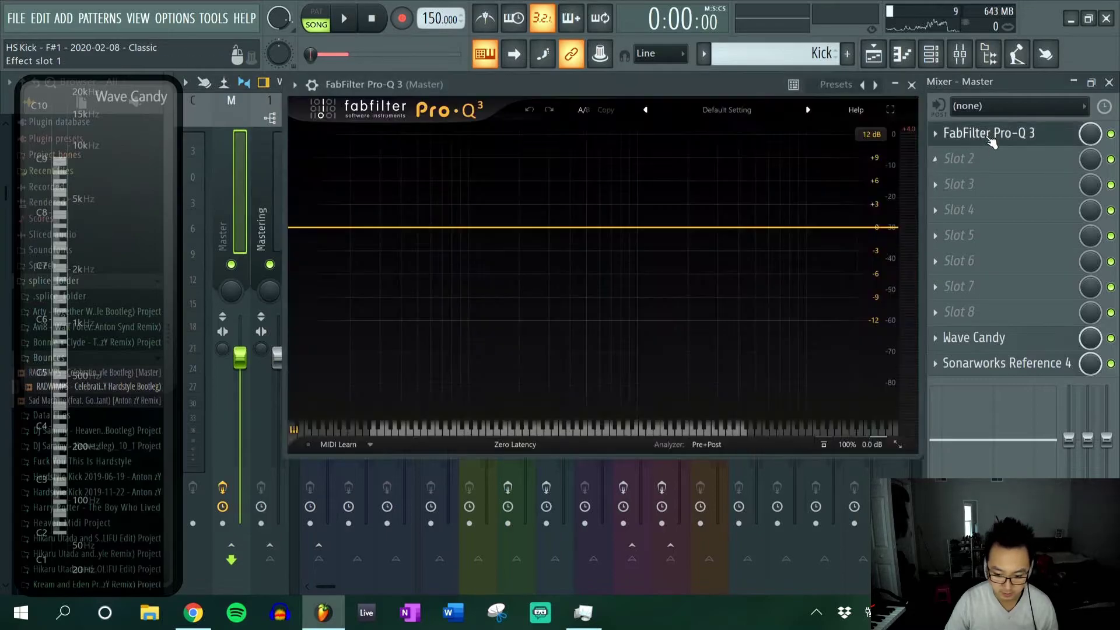
pyautogui.press('space')
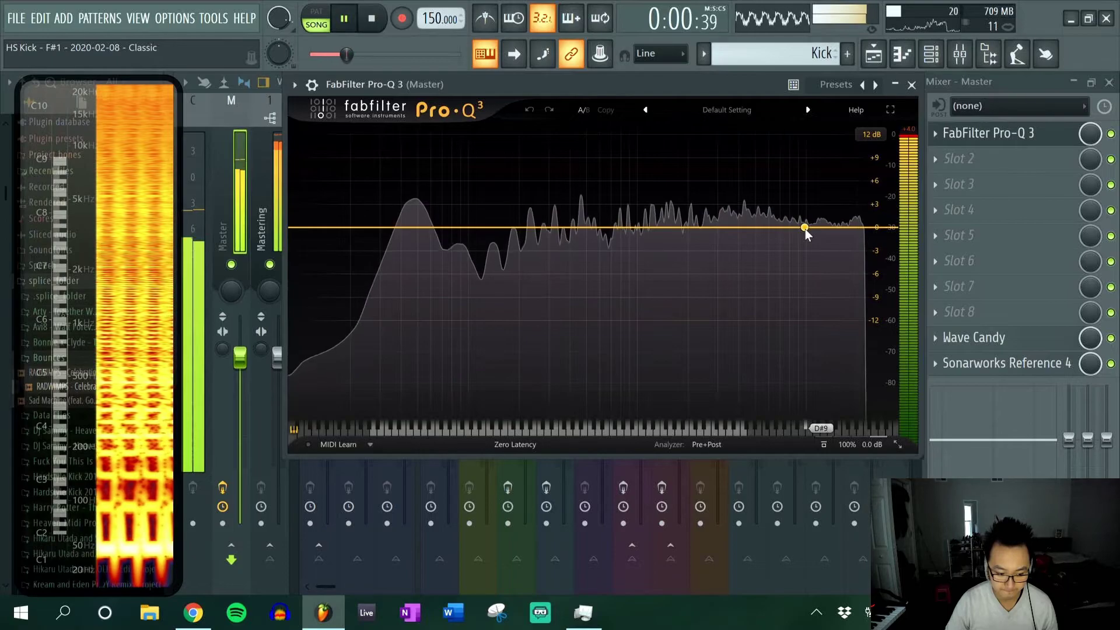
pyautogui.moveTo(815, 235)
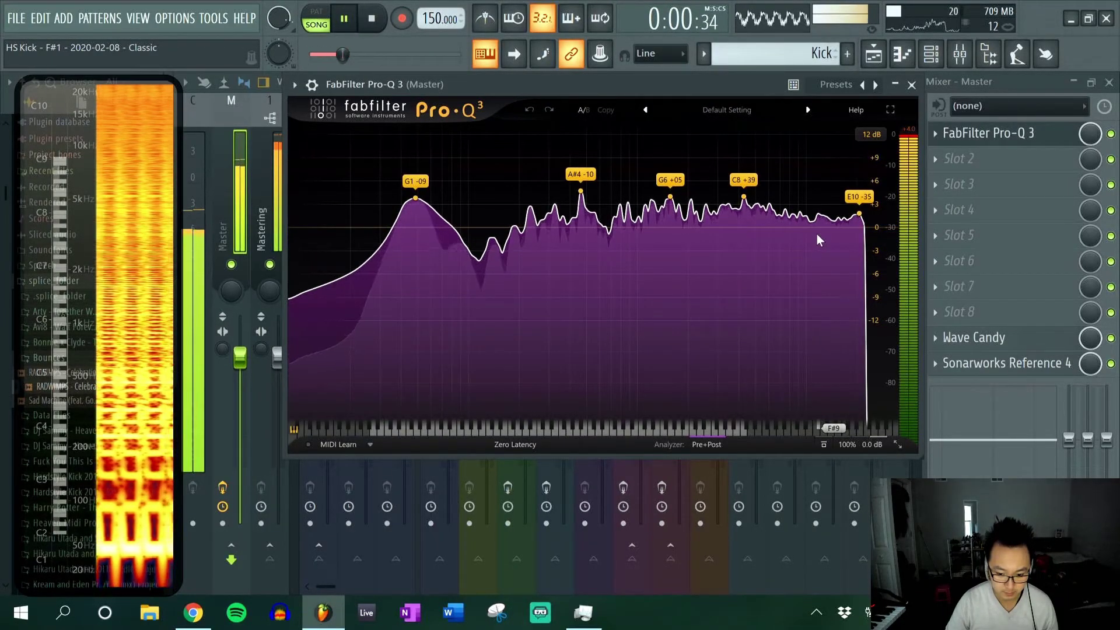
pyautogui.press('space')
pyautogui.click(911, 85)
pyautogui.press('F5')
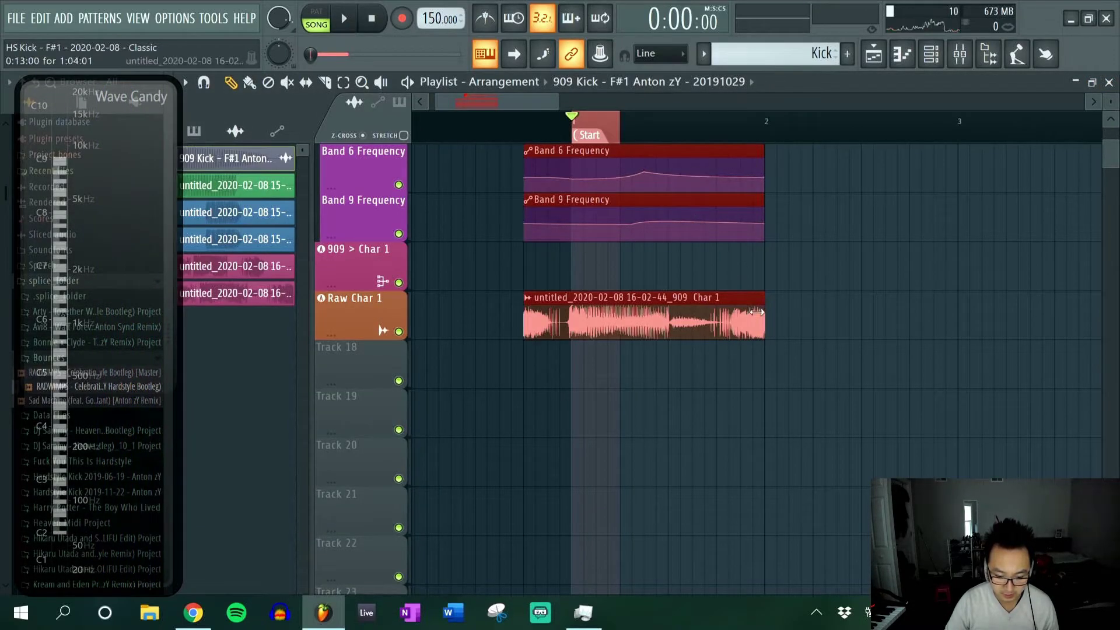
# Arm the Mastering mixer track, render the selected beat to an audio clip, and disarm the track.
pyautogui.press('F9')
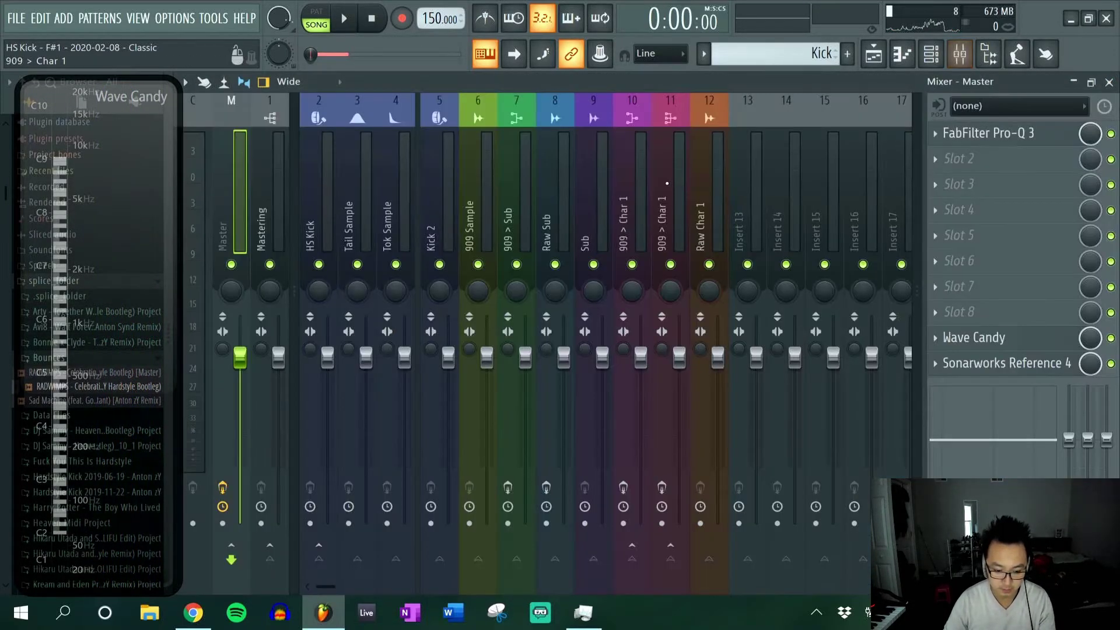
pyautogui.click(270, 232)
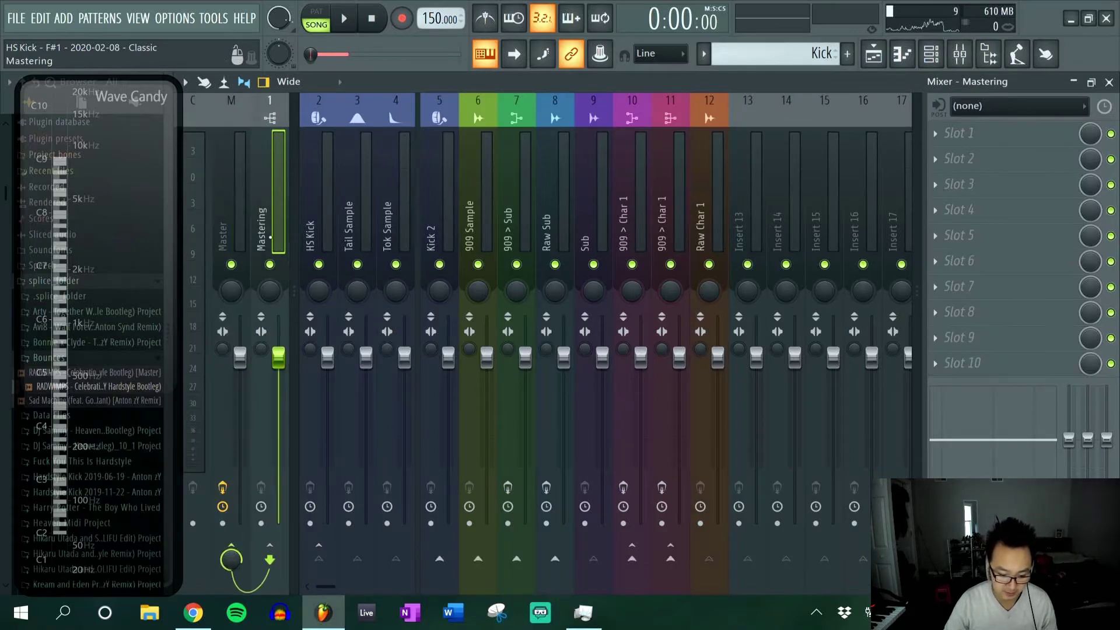
pyautogui.click(261, 523)
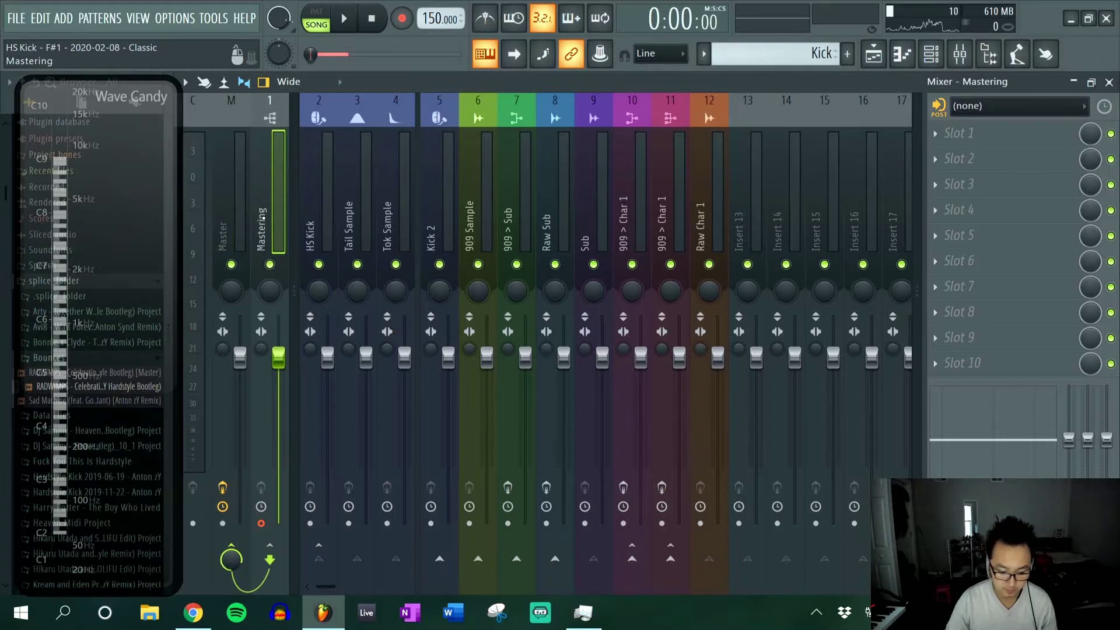
pyautogui.hotkey('ctrl', 'r')
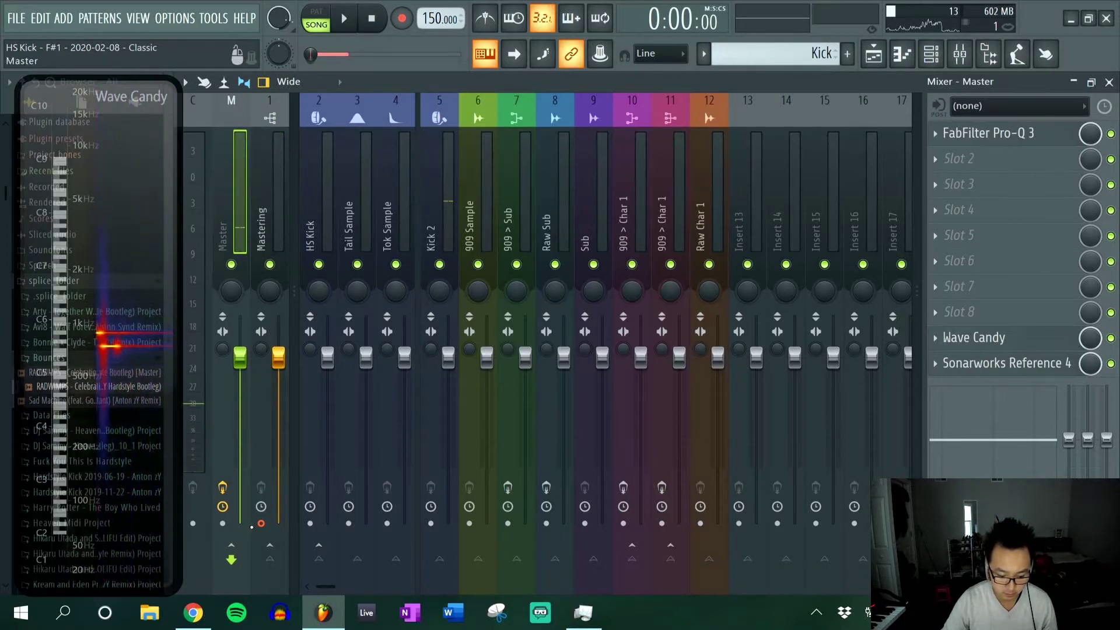
pyautogui.click(256, 525)
pyautogui.click(1109, 83)
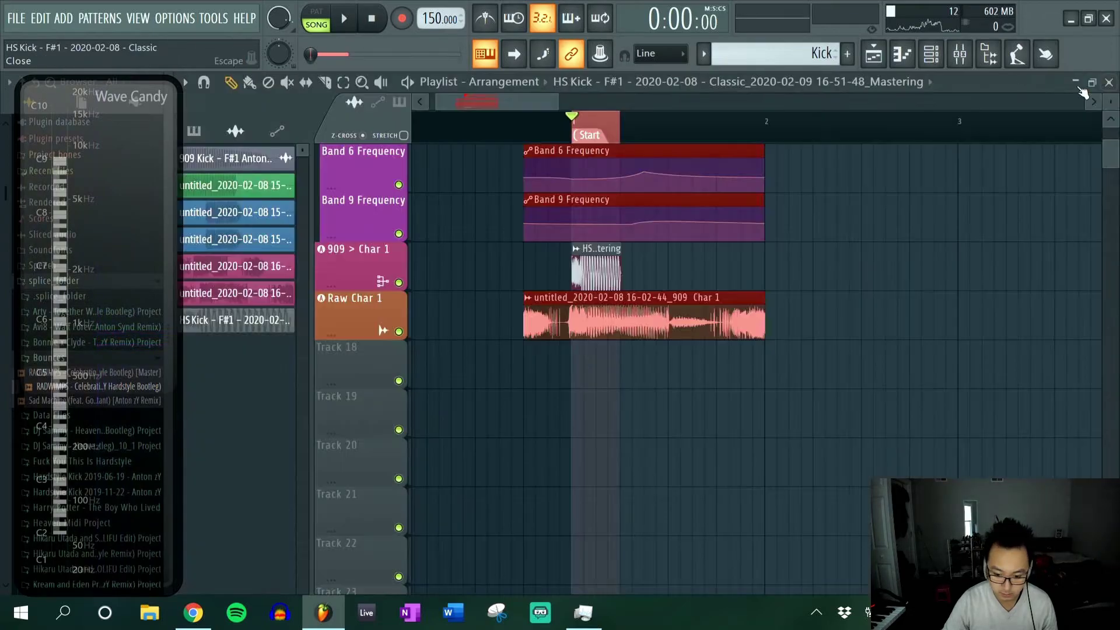
# Clear the playlist time selection, move the rendered Mastering clip to Track 18 and align its beginning with the Start marker.
pyautogui.scroll(5, 591, 278)
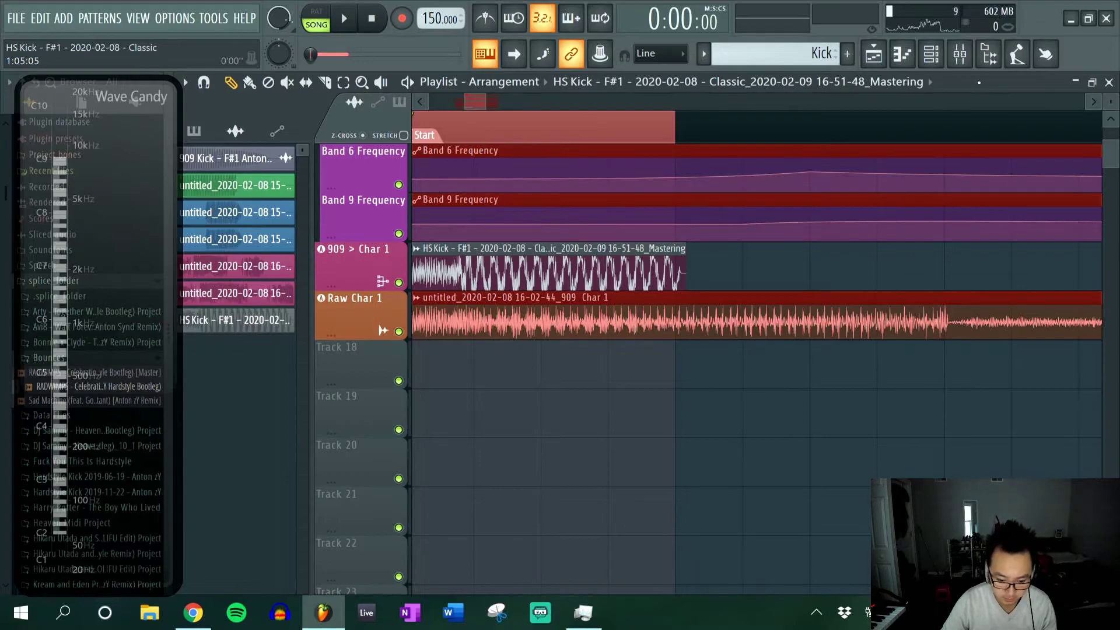
pyautogui.click(884, 135)
pyautogui.moveTo(605, 268); pyautogui.dragTo(605, 367)
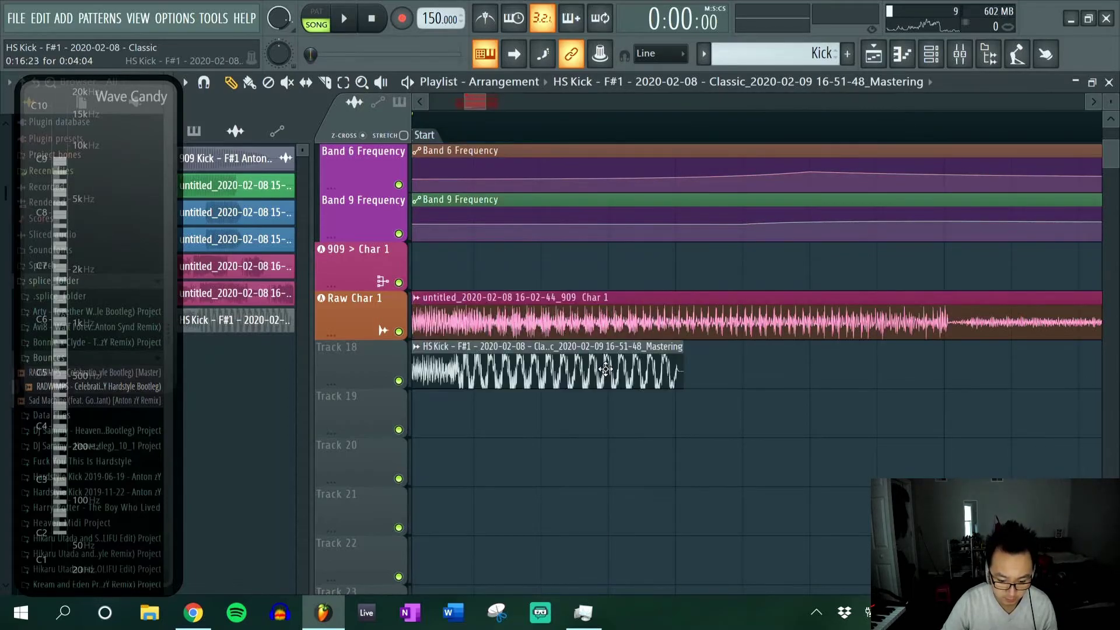
pyautogui.scroll(-3, 499, 405)
pyautogui.scroll(3, 554, 383)
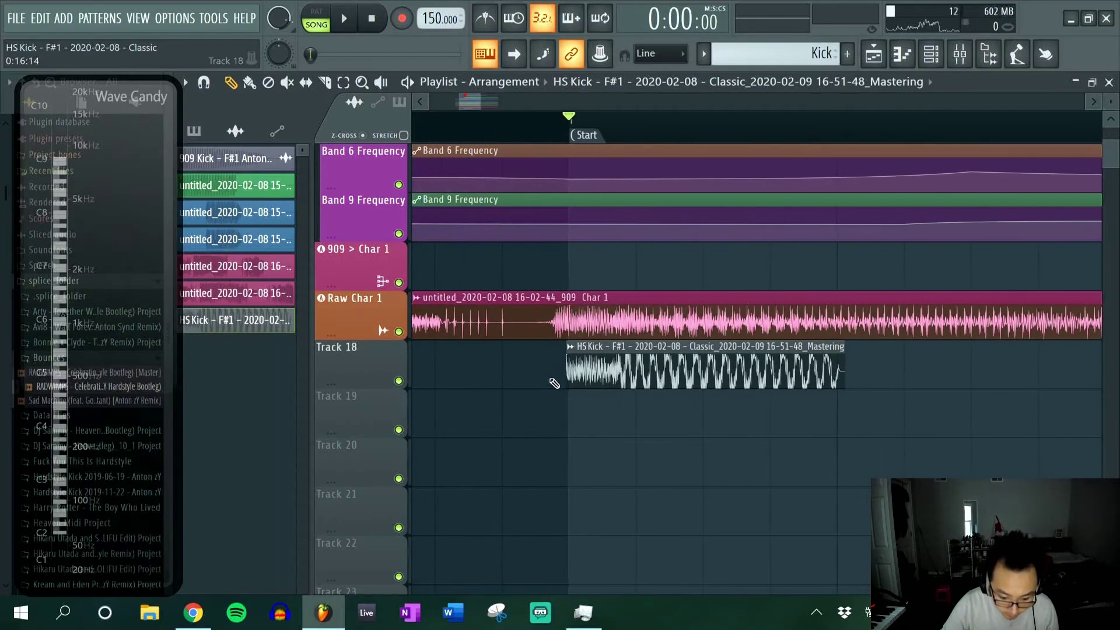
pyautogui.moveTo(588, 370); pyautogui.dragTo(592, 370)
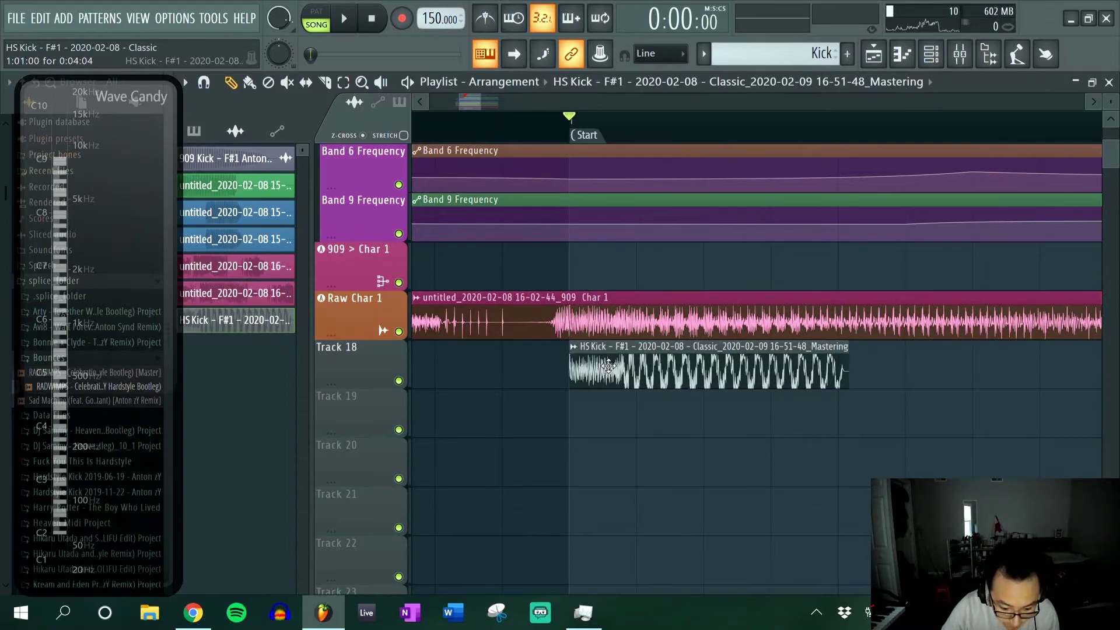
# Turn on Normalize for the rendered clip and open its sample in a maximized Edison audio editor.
pyautogui.doubleClick(608, 365)
pyautogui.click(438, 294)
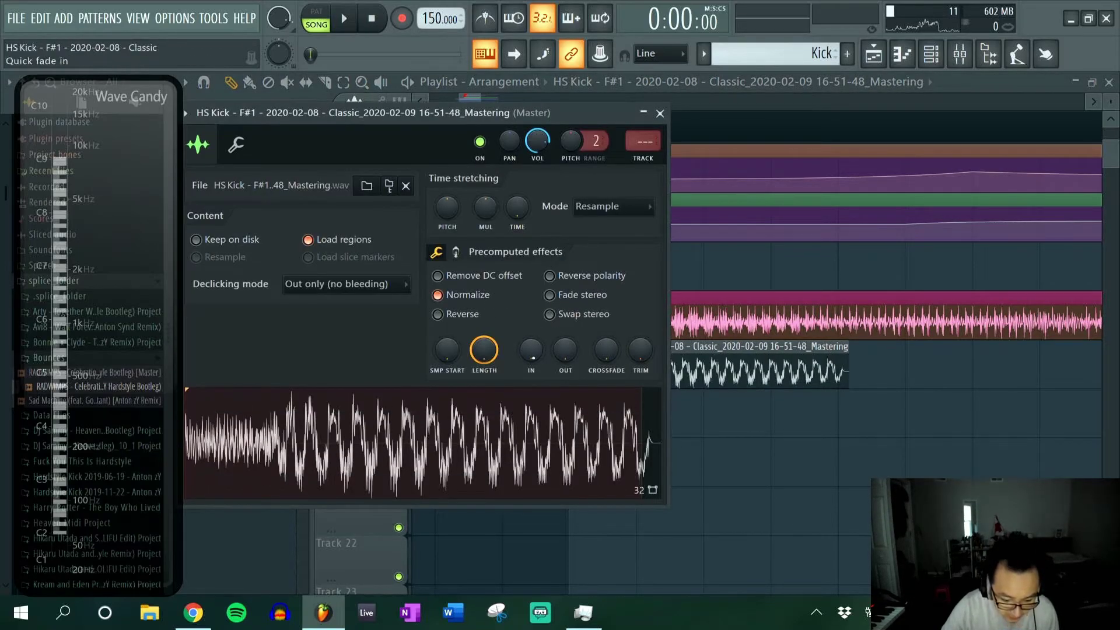
pyautogui.rightClick(541, 414)
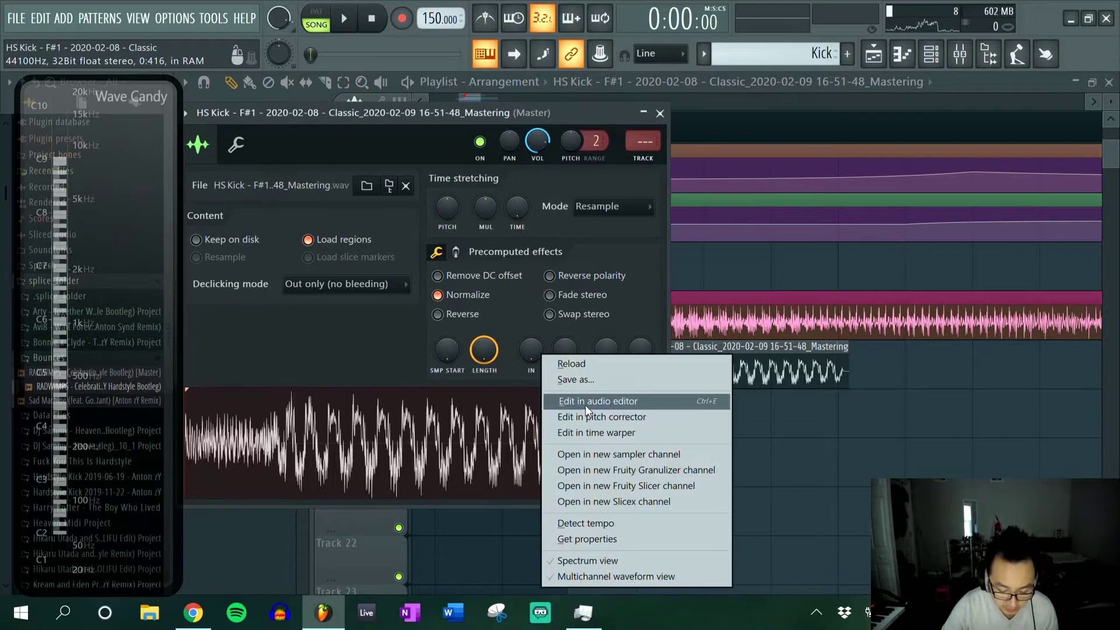
pyautogui.click(586, 403)
pyautogui.moveTo(652, 224); pyautogui.dragTo(459, 80)
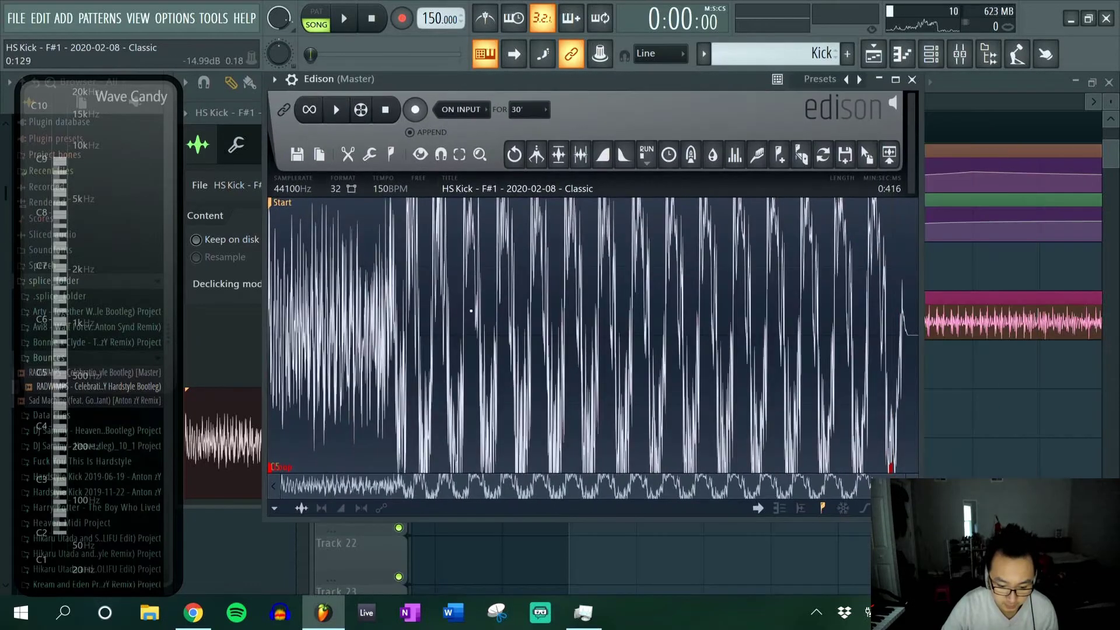
pyautogui.click(899, 81)
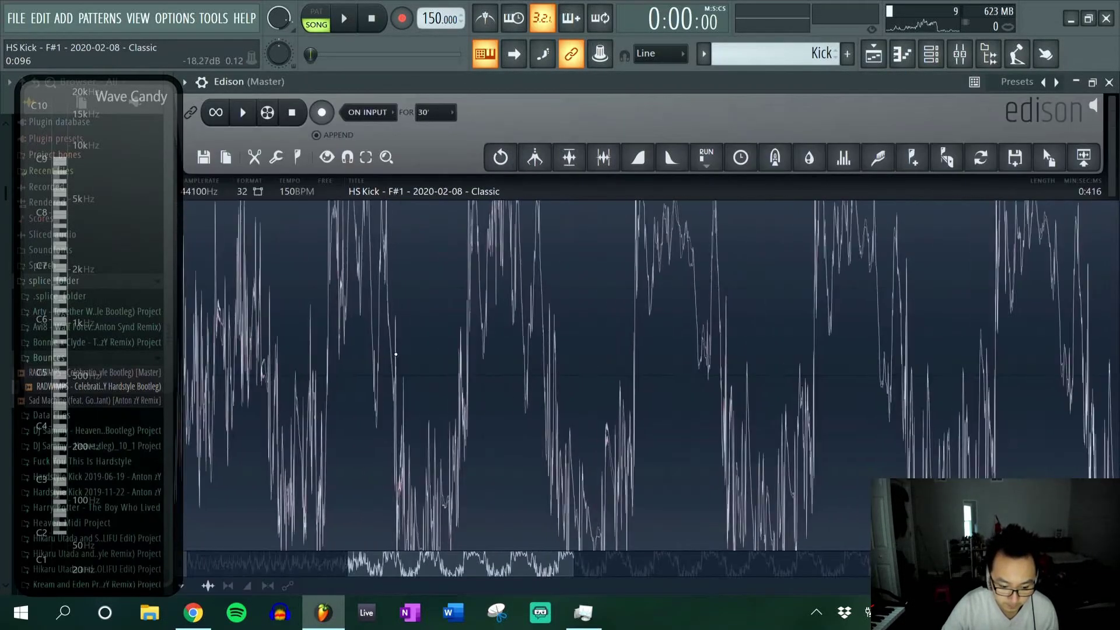
# Select the entire waveform in Edison, normalize it and zoom in on the individual wave cycles.
pyautogui.hotkey('ctrl', 'a')
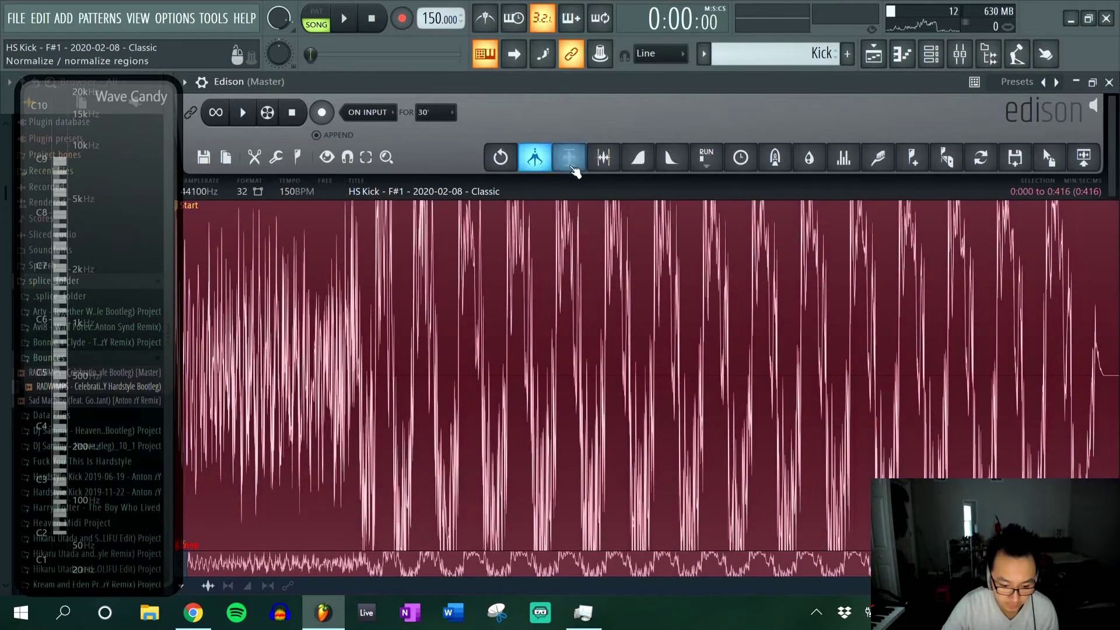
pyautogui.click(569, 156)
pyautogui.scroll(5, 457, 352)
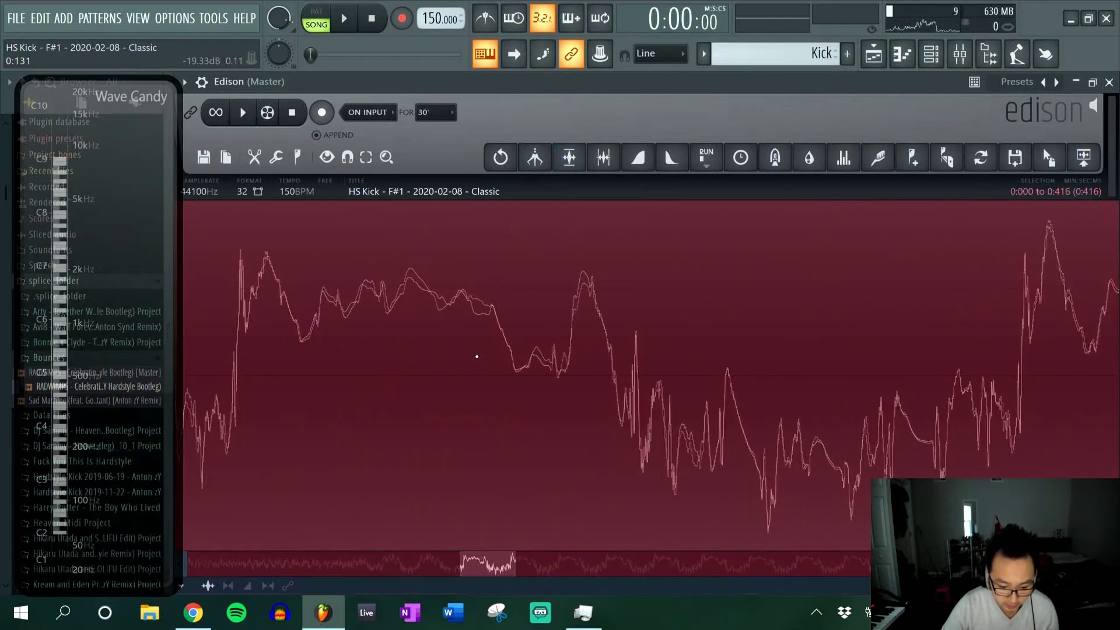
pyautogui.scroll(-4, 476, 353)
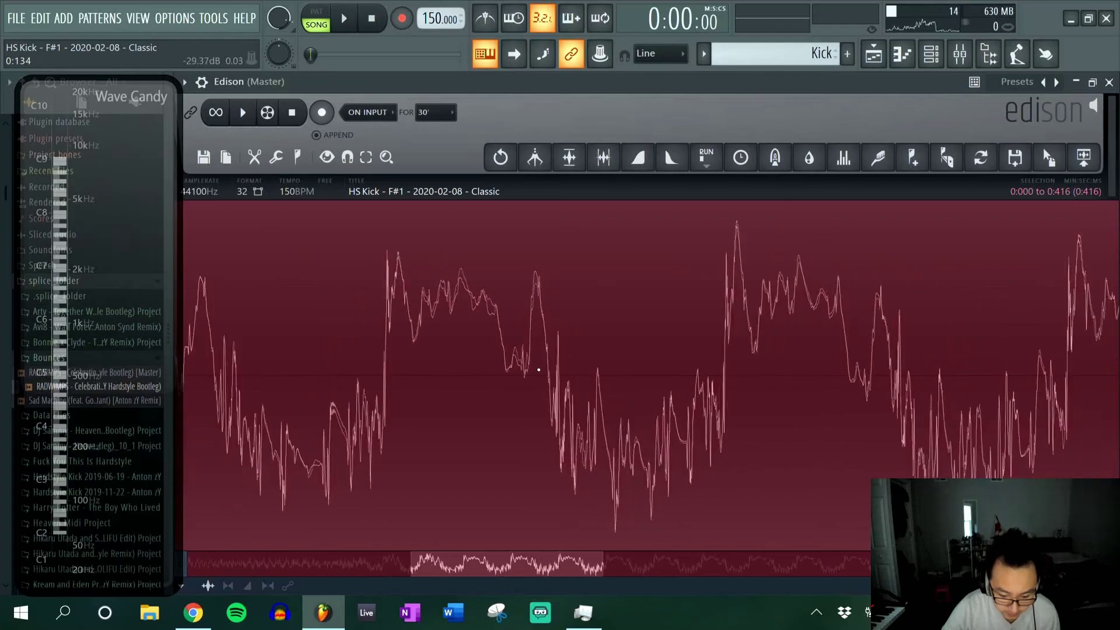
# Examine the kick's individual wave cycles and full waveform in Edison, and audition the sample with loop playback enabled, stopping it at the end.
pyautogui.scroll(1, 539, 375)
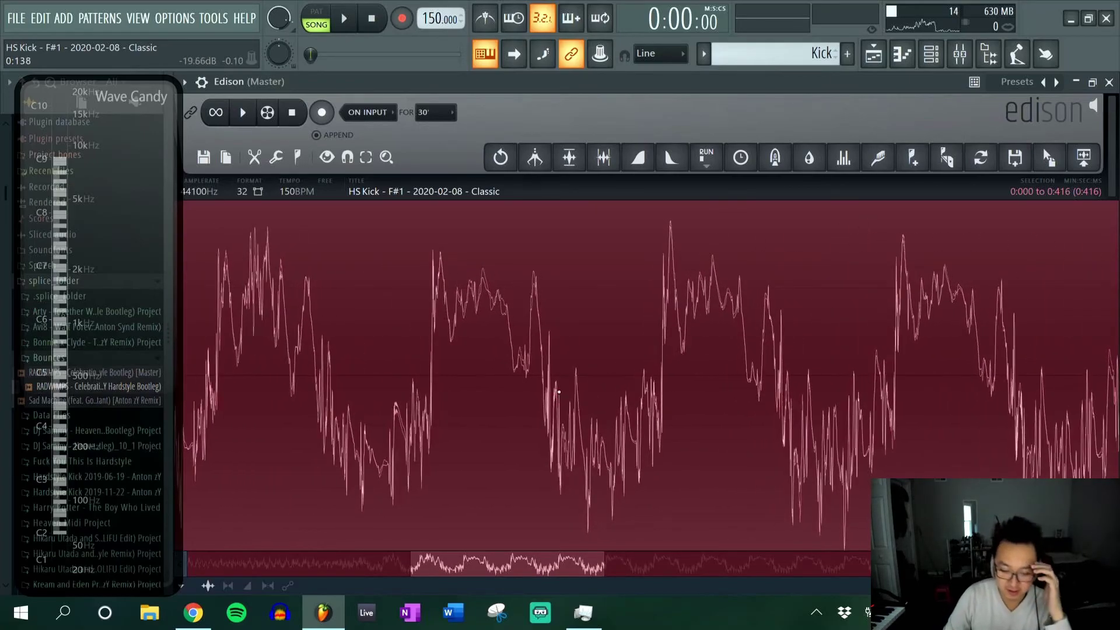
pyautogui.scroll(3, 560, 449)
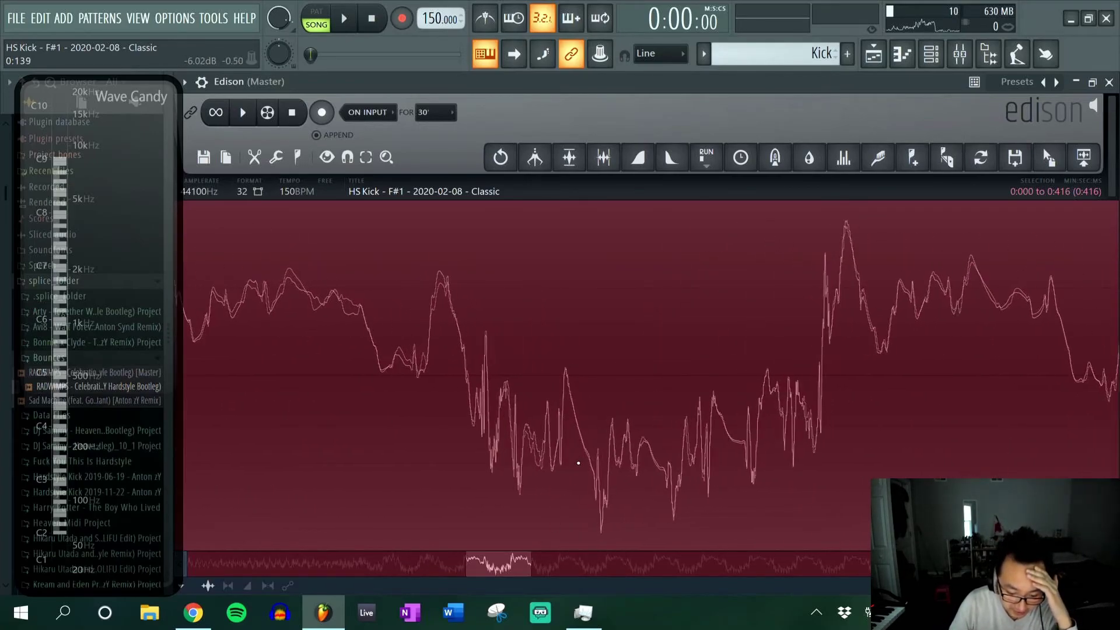
pyautogui.scroll(-6, 544, 472)
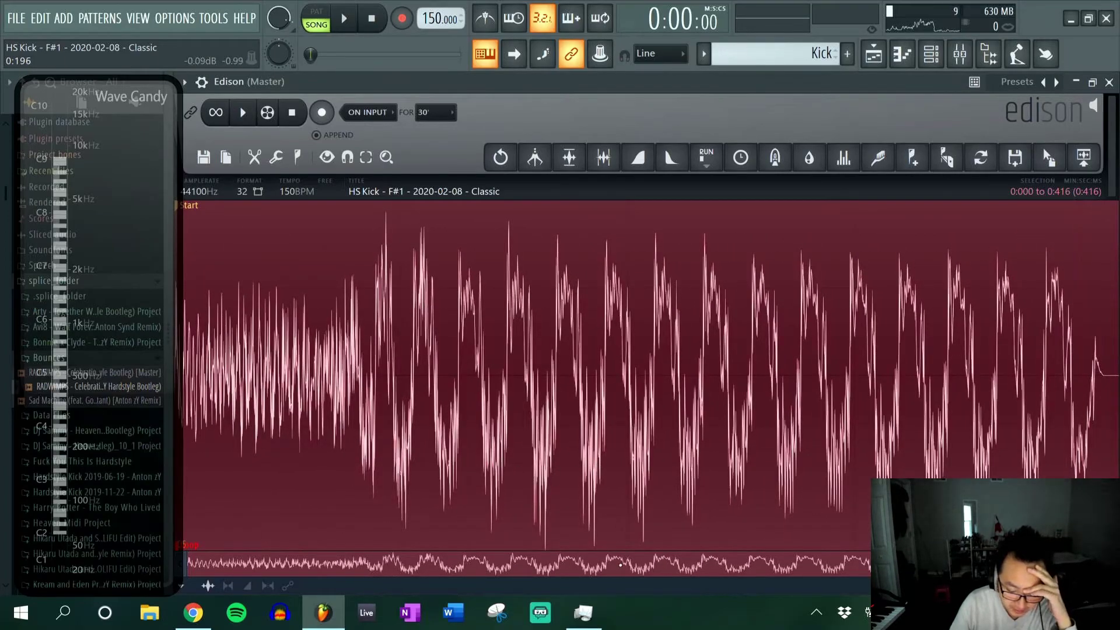
pyautogui.scroll(3, 668, 452)
pyautogui.scroll(-3, 669, 452)
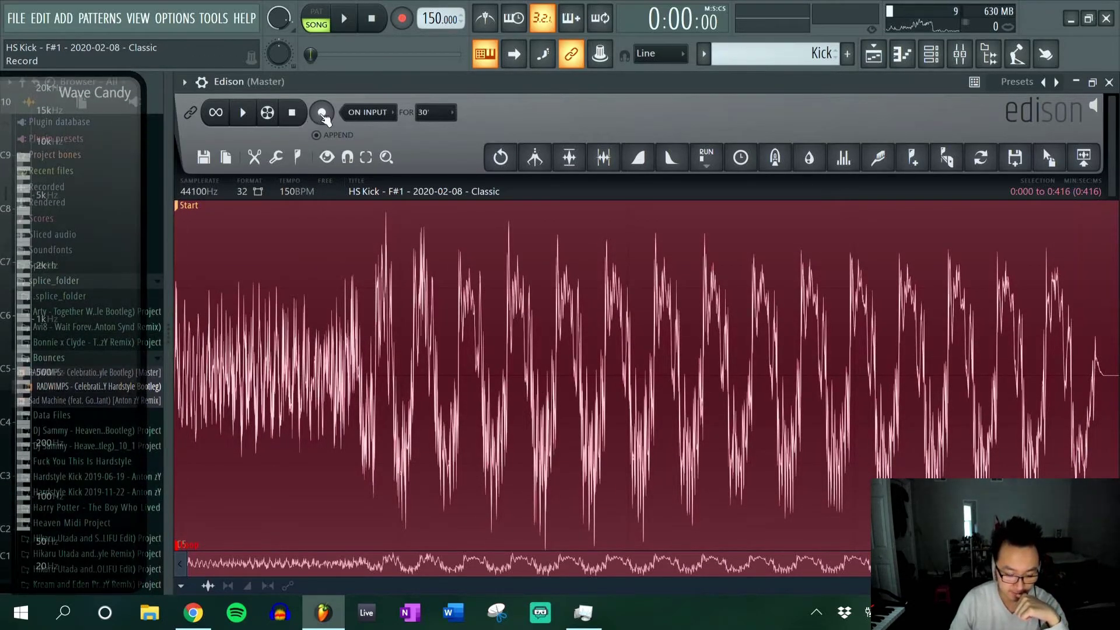
pyautogui.click(246, 117)
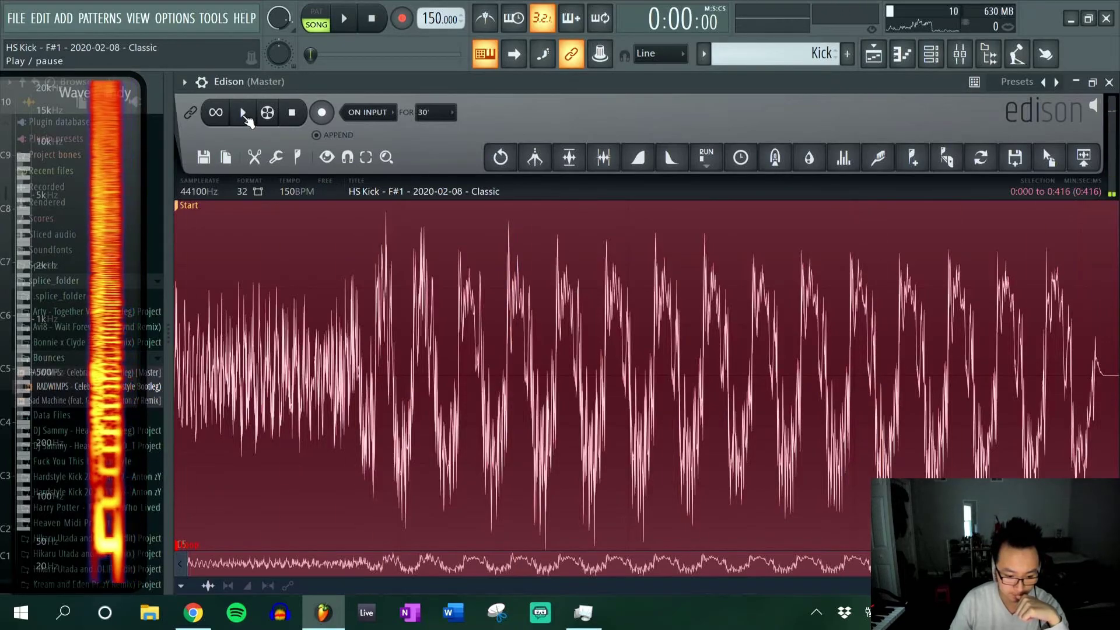
pyautogui.click(223, 116)
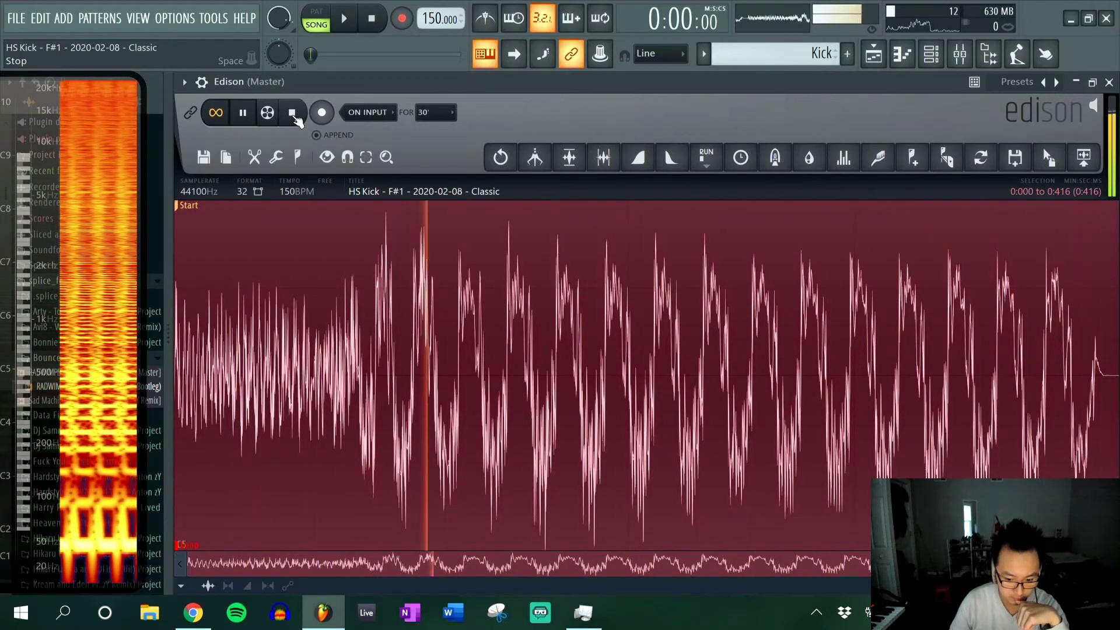
pyautogui.click(293, 114)
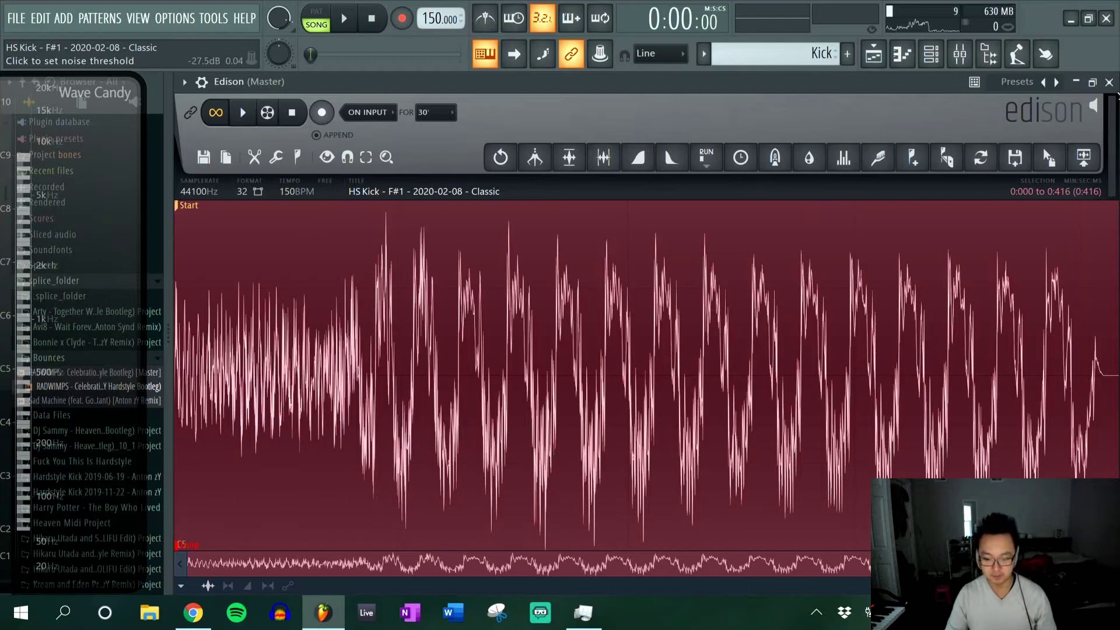
# Close Edison and the rendered sample's channel settings, and delete the Mastering clip from Track 18 in the playlist.
pyautogui.click(1092, 83)
pyautogui.click(912, 80)
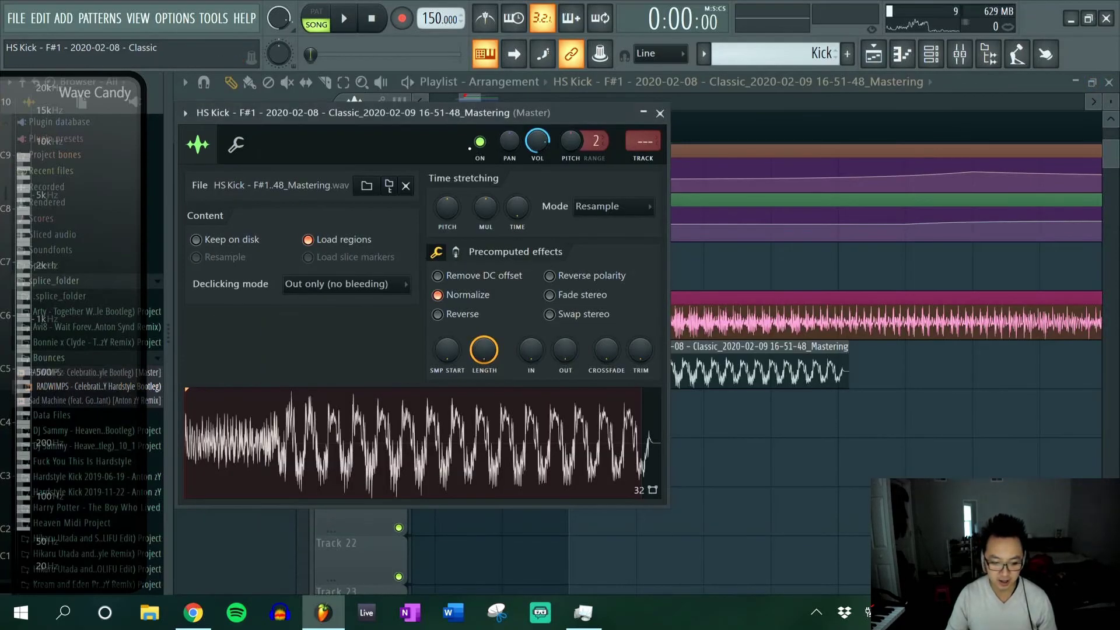
pyautogui.click(660, 114)
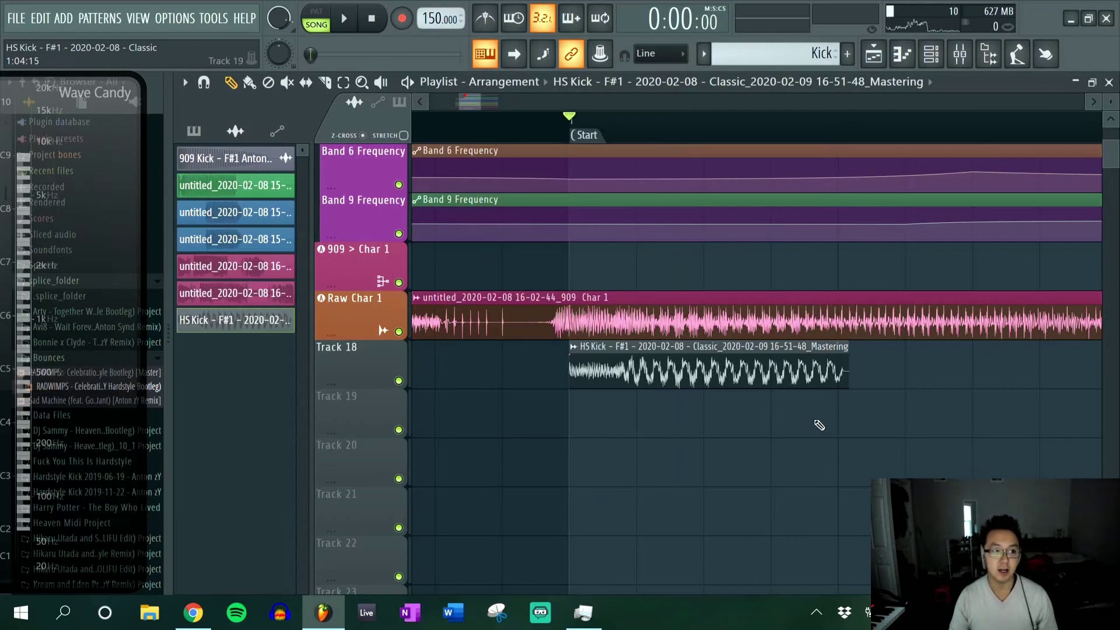
pyautogui.rightClick(717, 373)
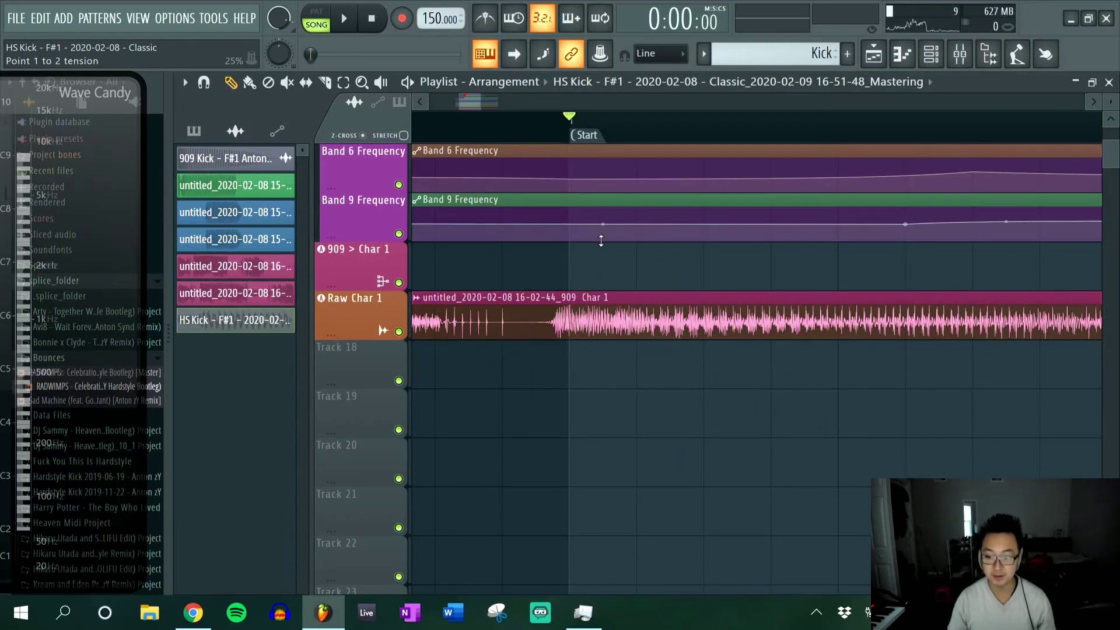